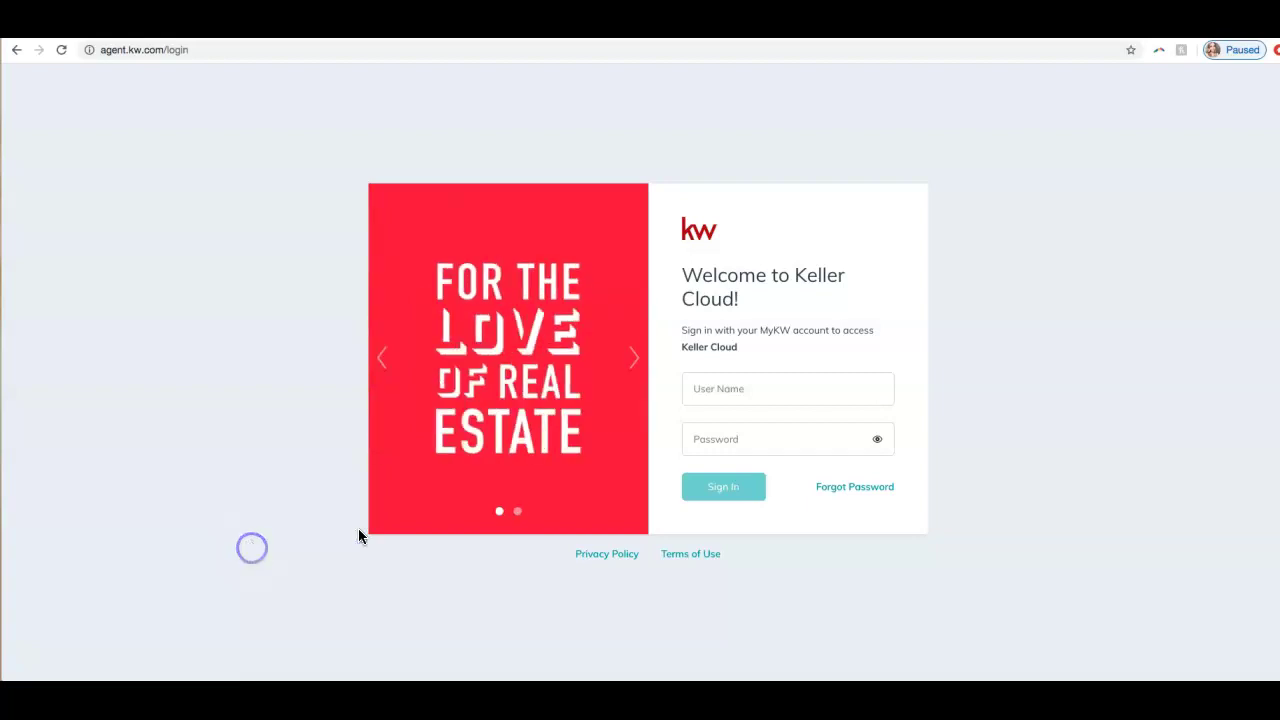
- Sign in to Keller Cloud with the agent's username and password
{"action": "left_click", "coordinate": [741, 387]}
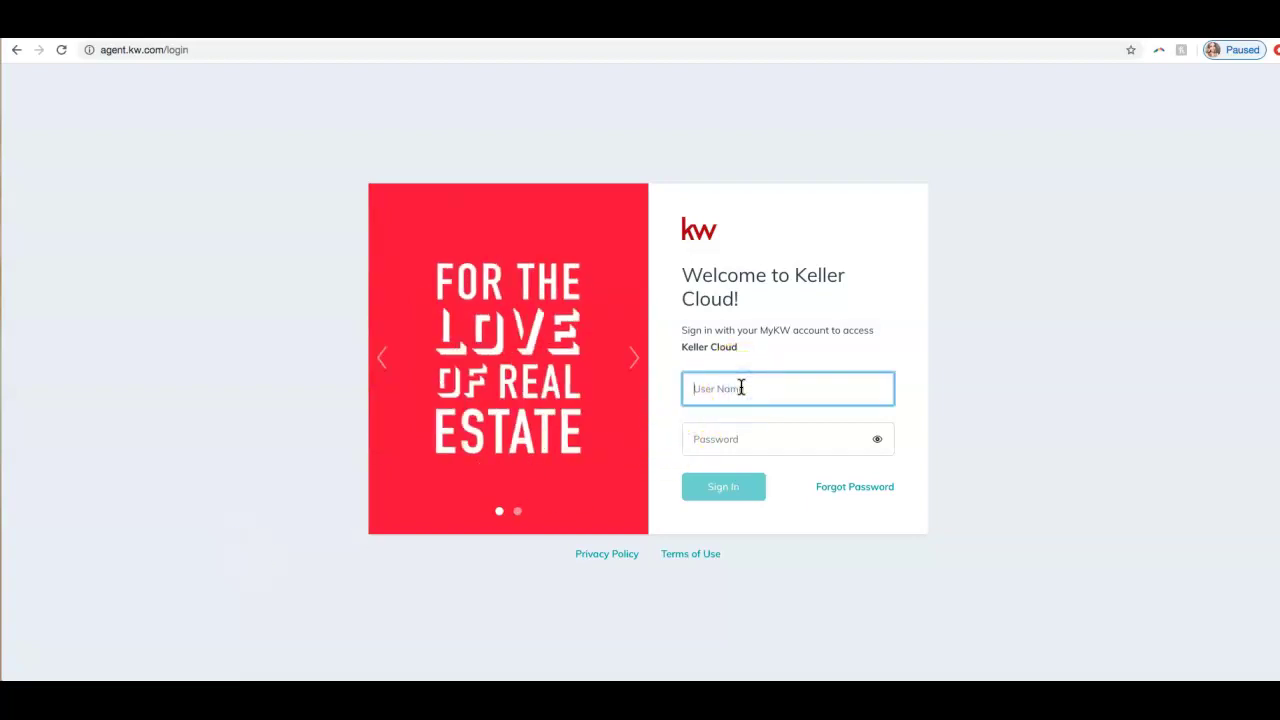
{"action": "key", "text": "Tab"}
{"action": "type", "text": "•••••••••••"}
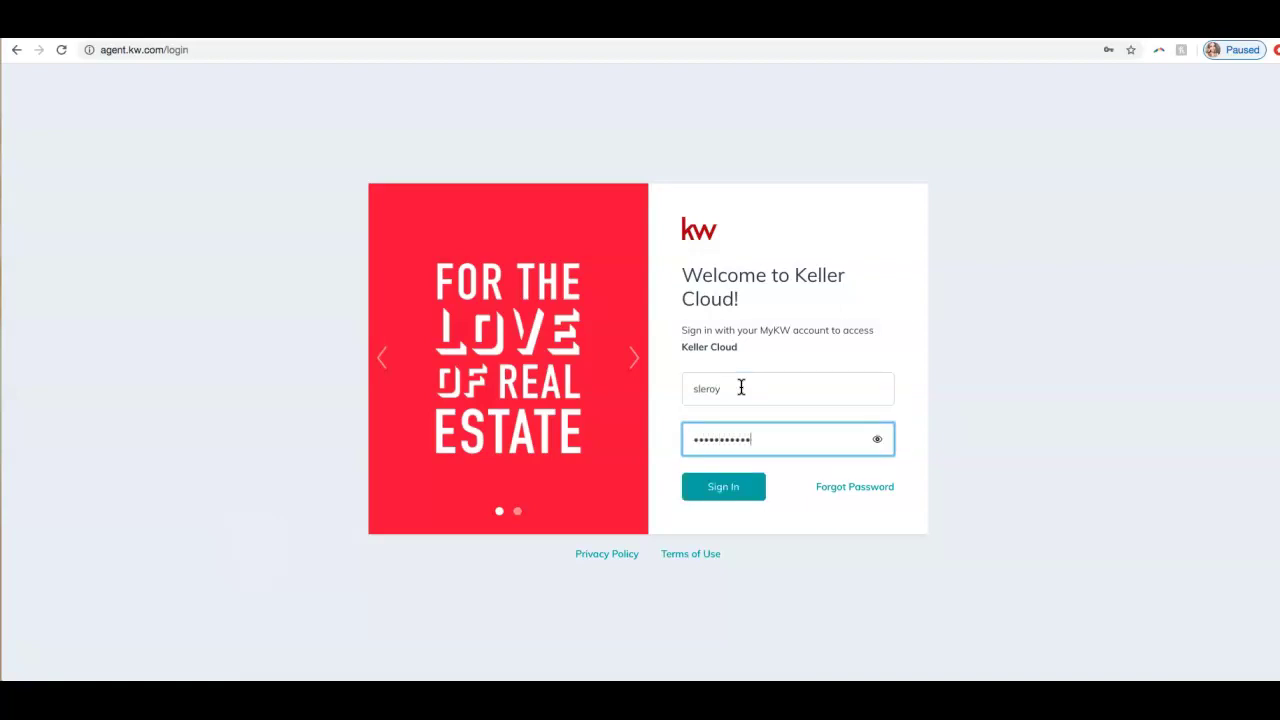
{"action": "left_click", "coordinate": [730, 496]}
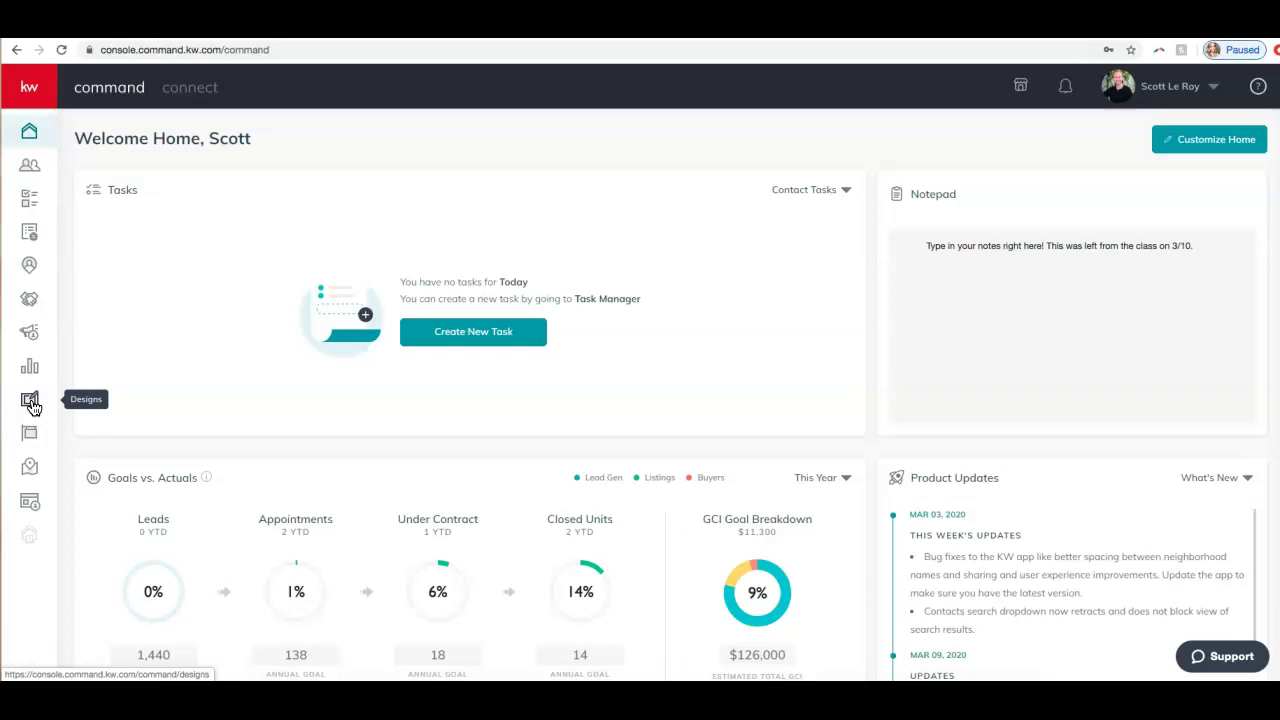
- Go to My Design Templates and start a new design with the + button
{"action": "left_click", "coordinate": [33, 408]}
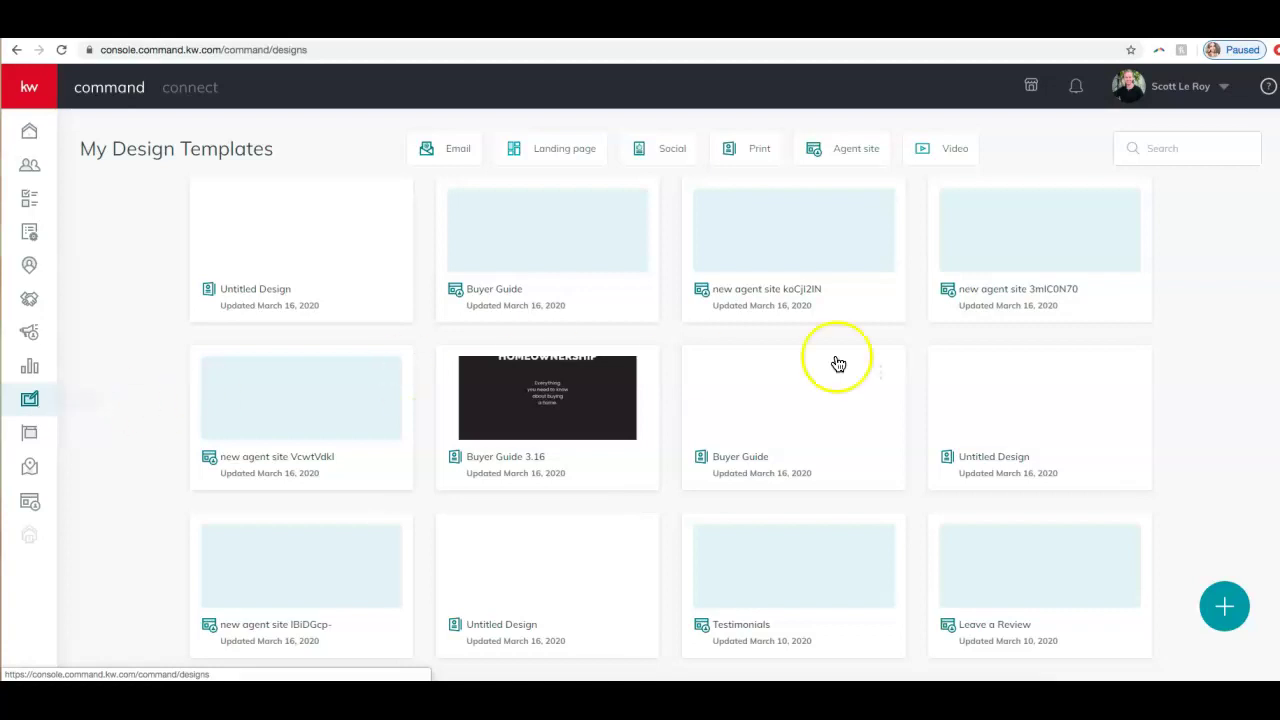
{"action": "left_click", "coordinate": [1224, 628]}
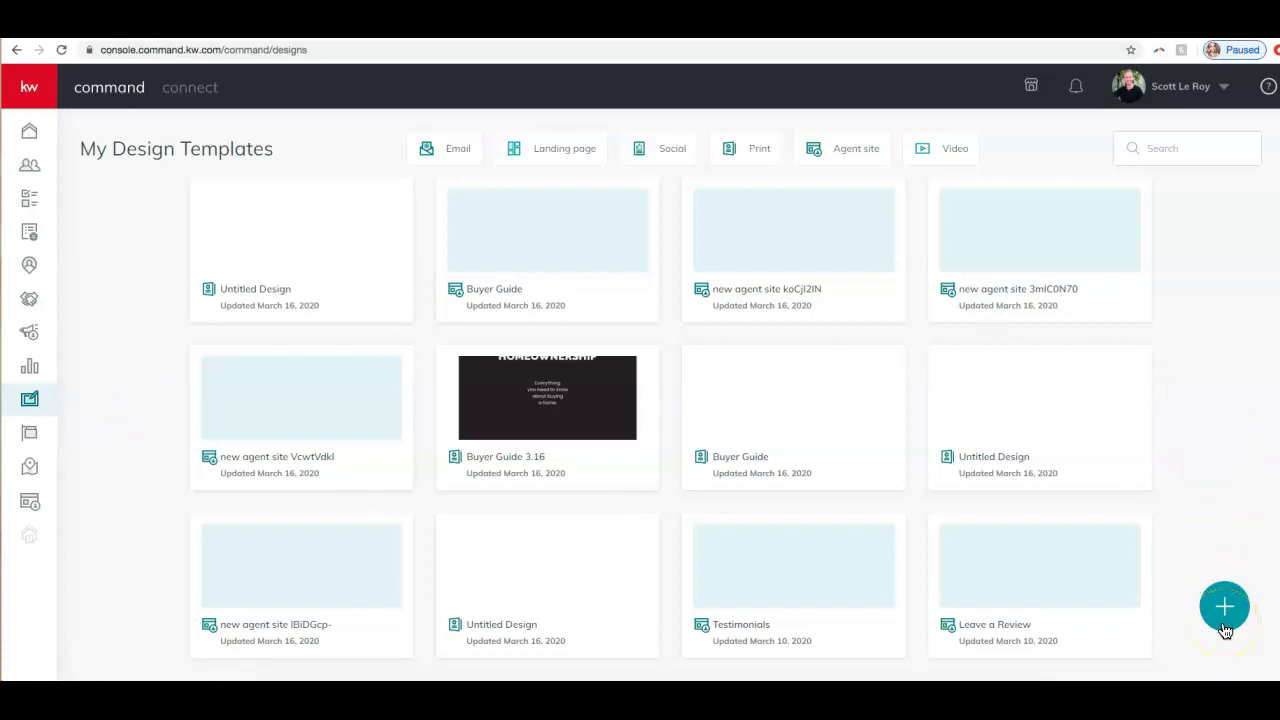
{"action": "left_click", "coordinate": [1224, 628]}
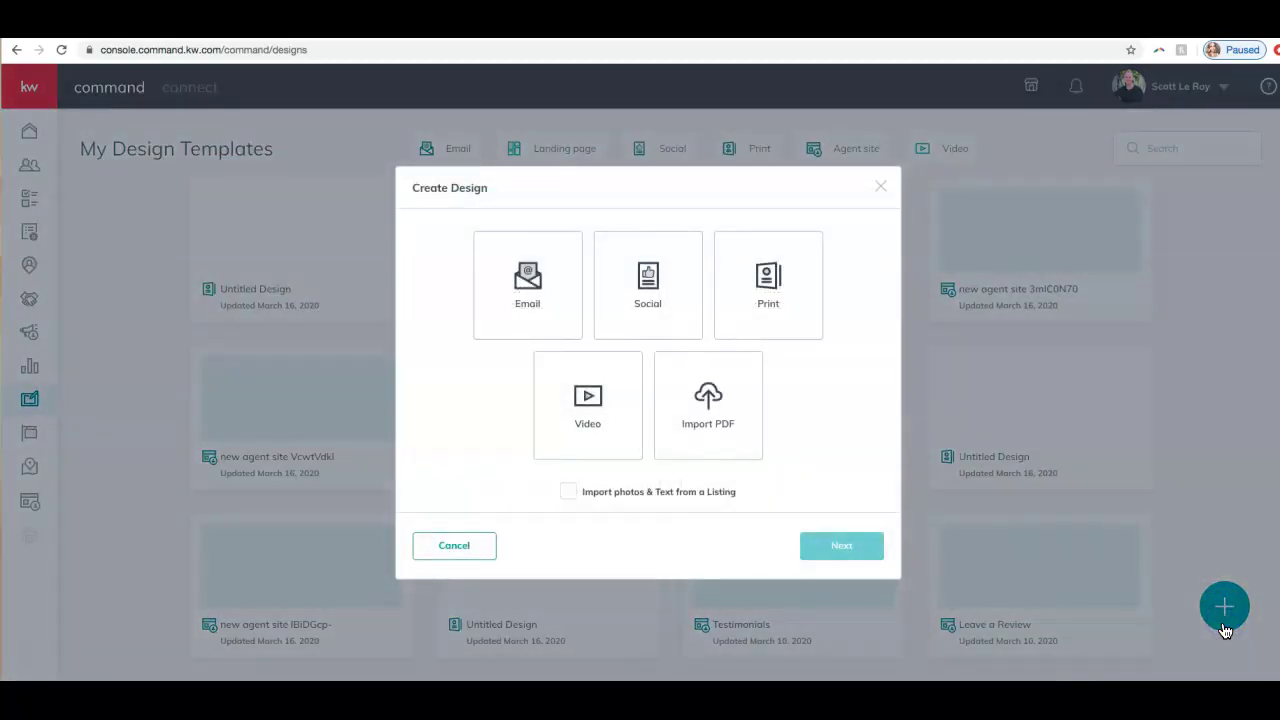
- Choose Print as the new design type and continue to the print templates
{"action": "left_click", "coordinate": [778, 327]}
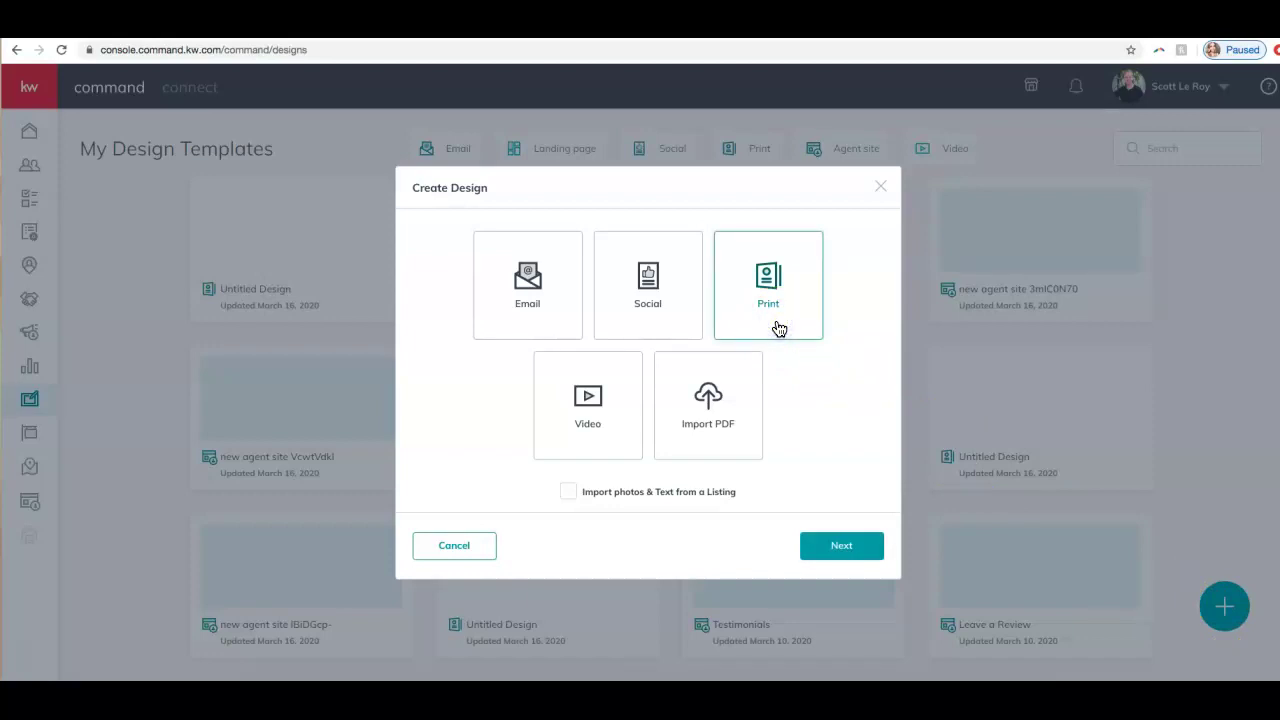
{"action": "left_click", "coordinate": [841, 550]}
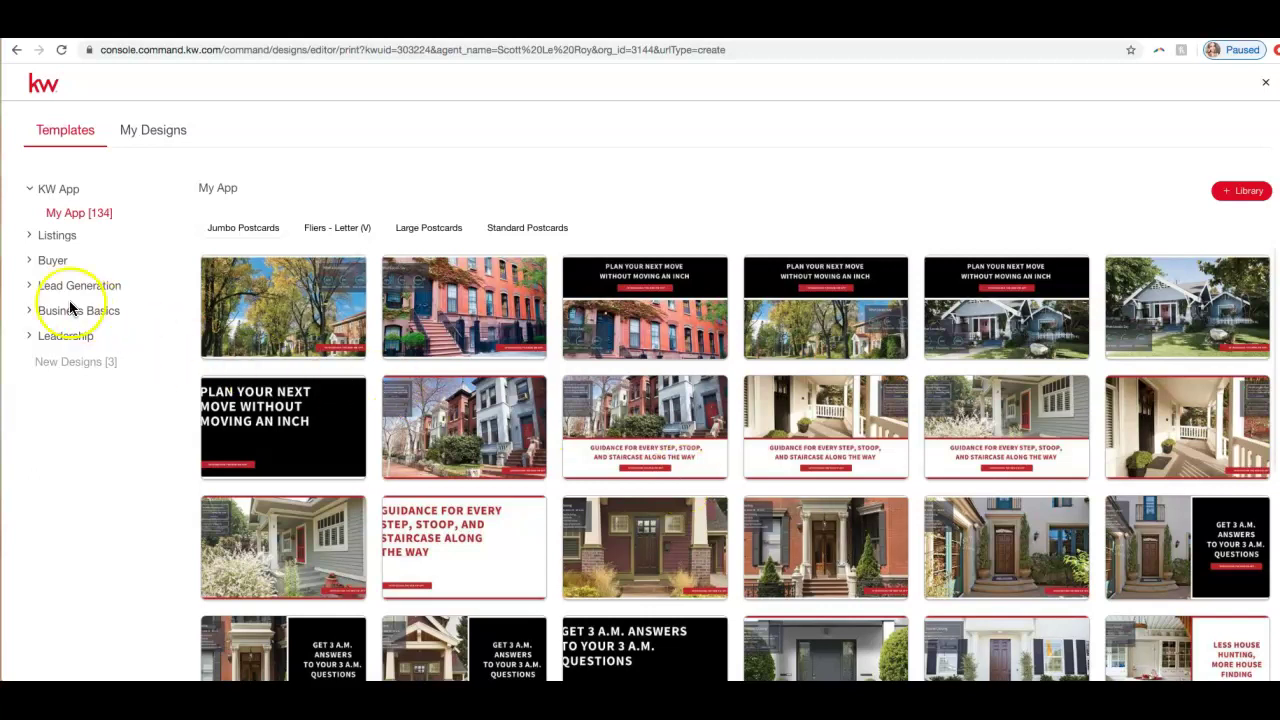
- Start a design from the dark booklet under Buyer > Buyer Presentation templates
{"action": "left_click", "coordinate": [50, 262]}
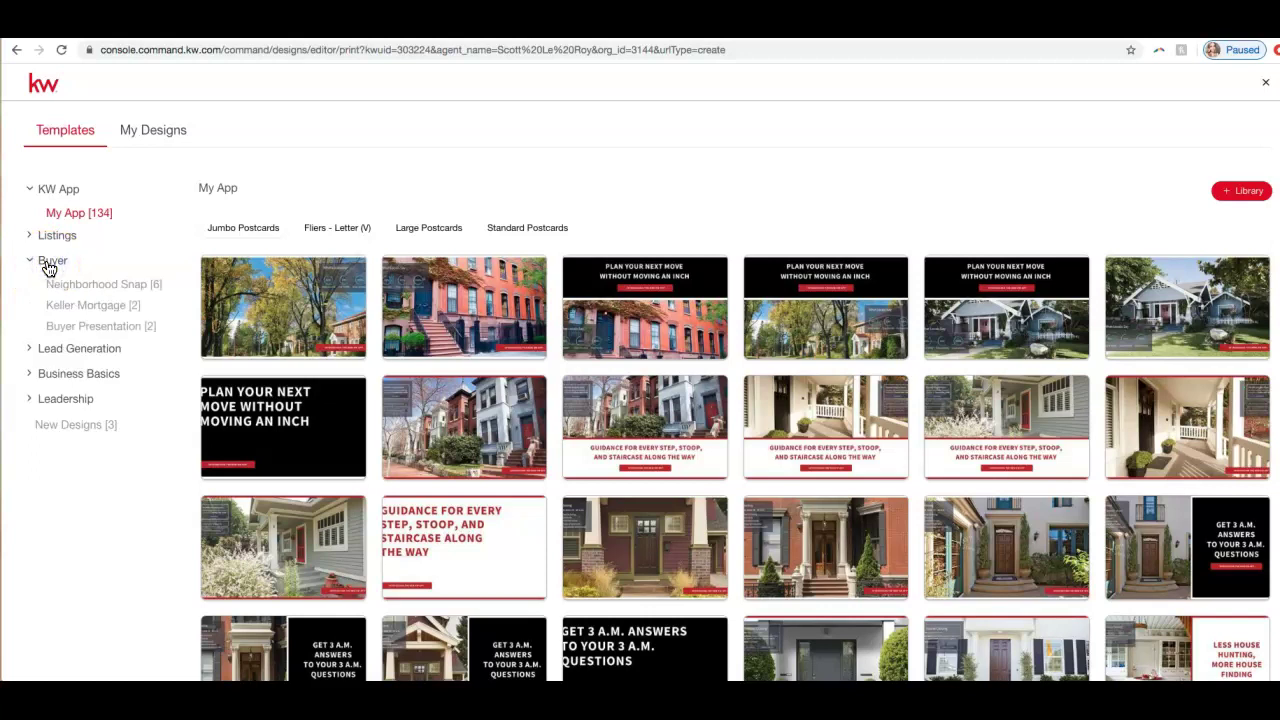
{"action": "left_click", "coordinate": [98, 329]}
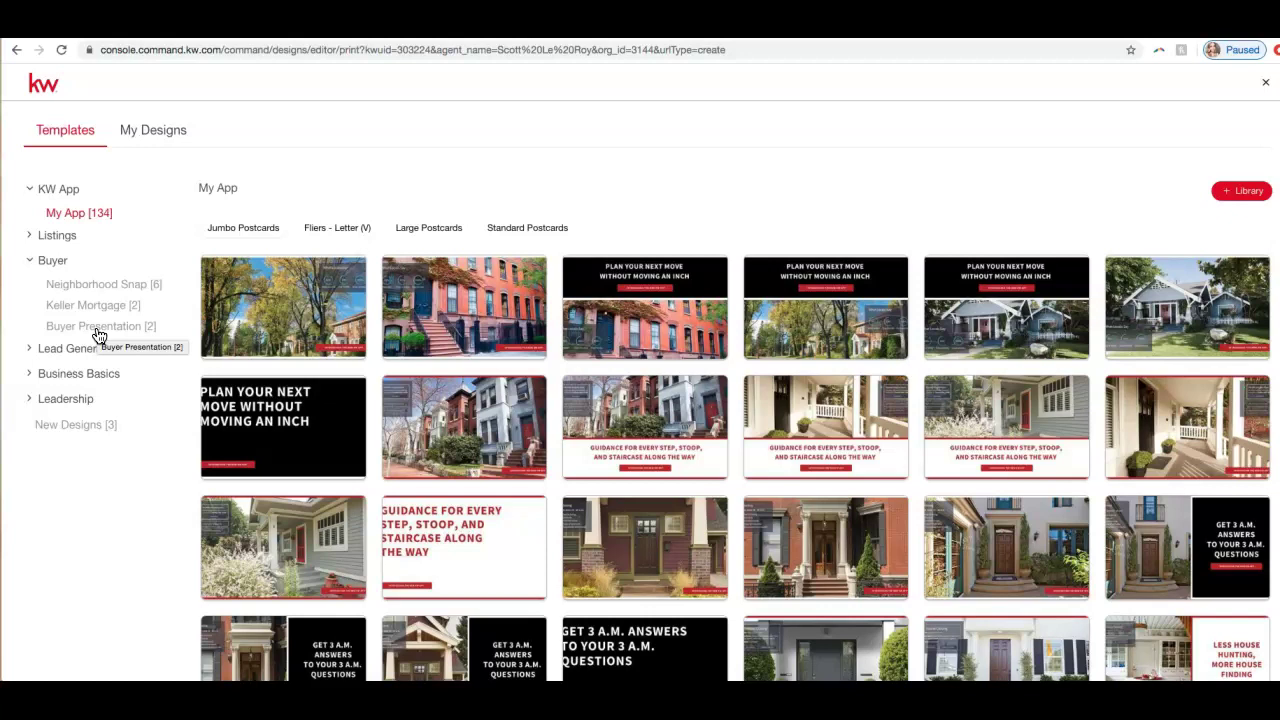
{"action": "left_click", "coordinate": [98, 335]}
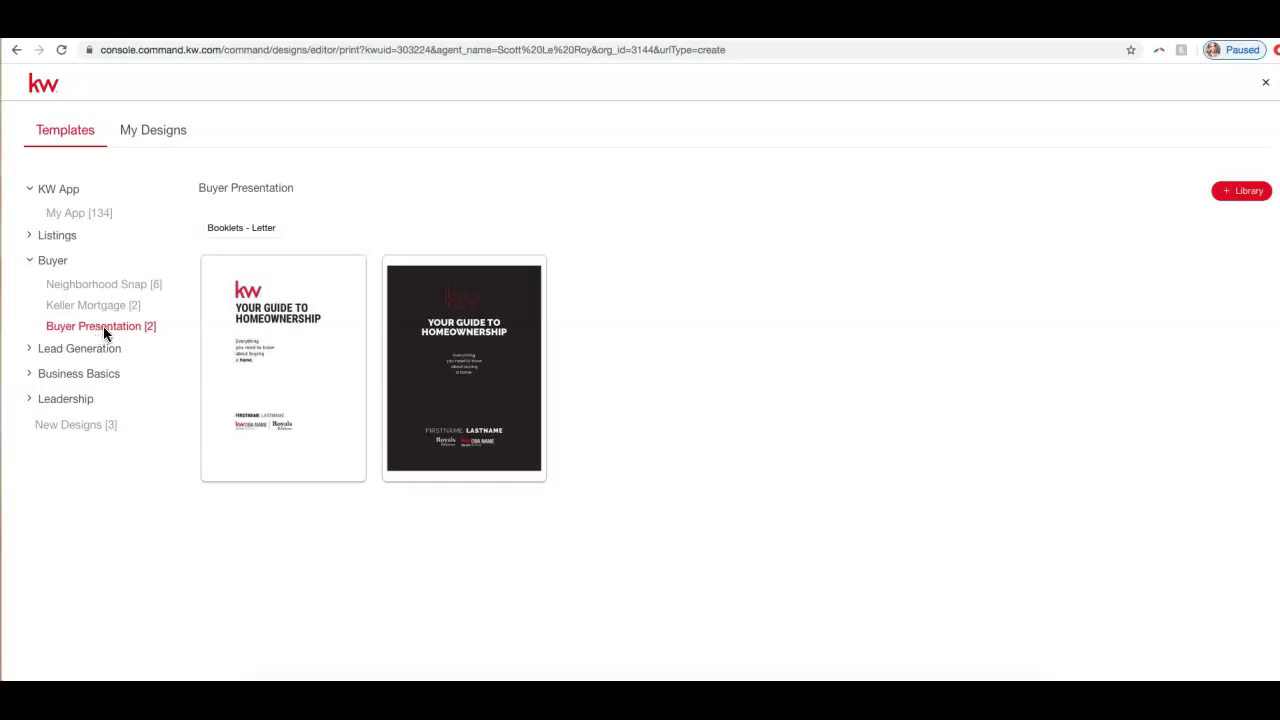
{"action": "left_click", "coordinate": [452, 343]}
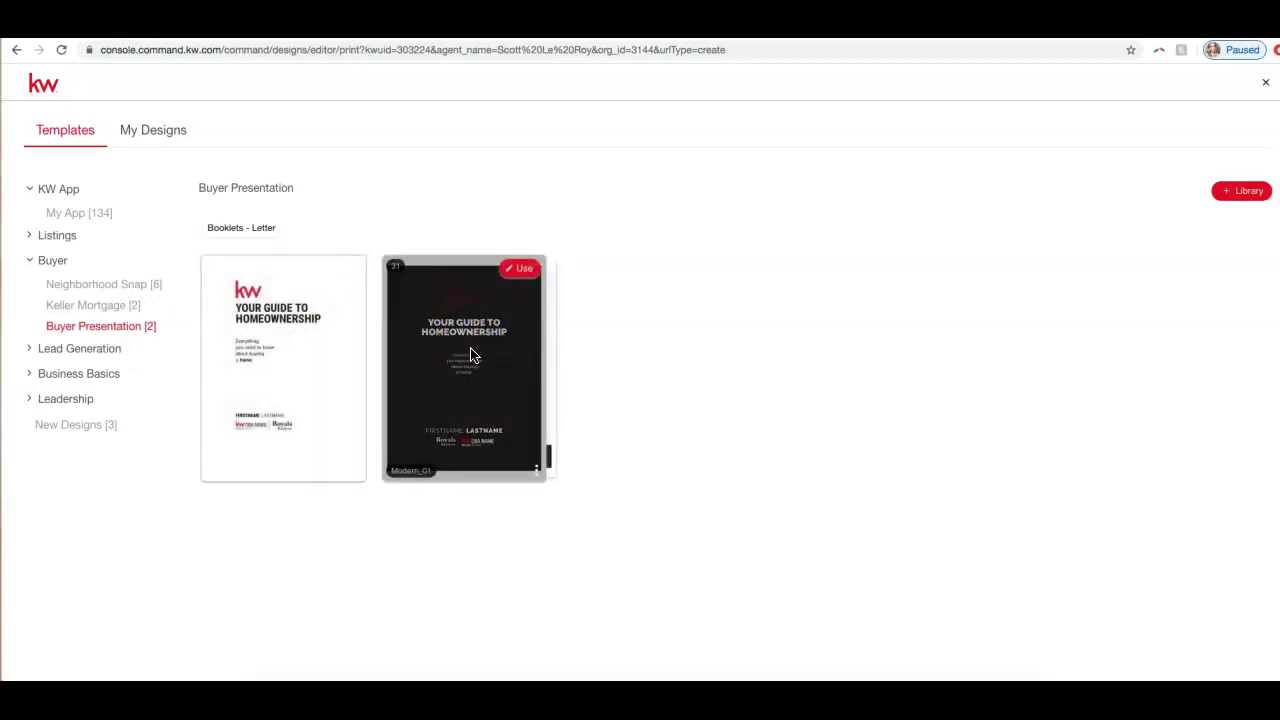
{"action": "left_click", "coordinate": [519, 274]}
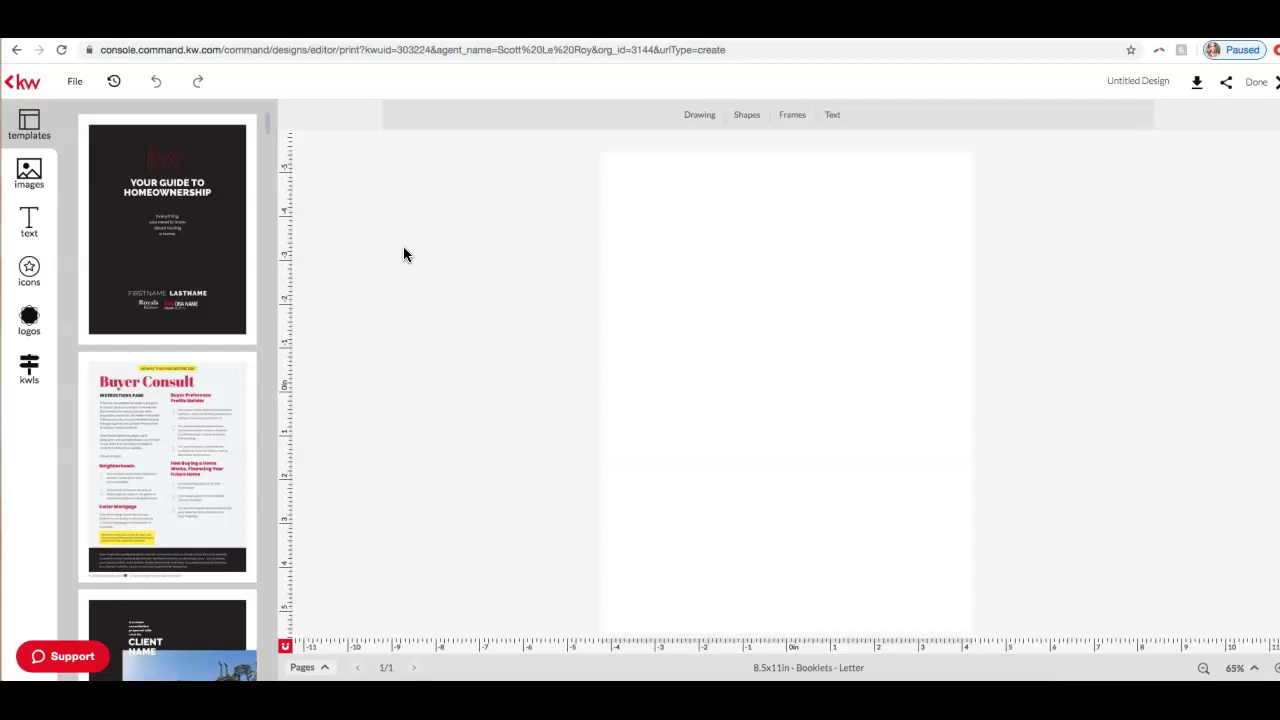
- Add the dark Your Guide to Homeownership cover as the booklet's second page
{"action": "scroll", "coordinate": [189, 246], "scroll_direction": "down", "scroll_amount": 10}
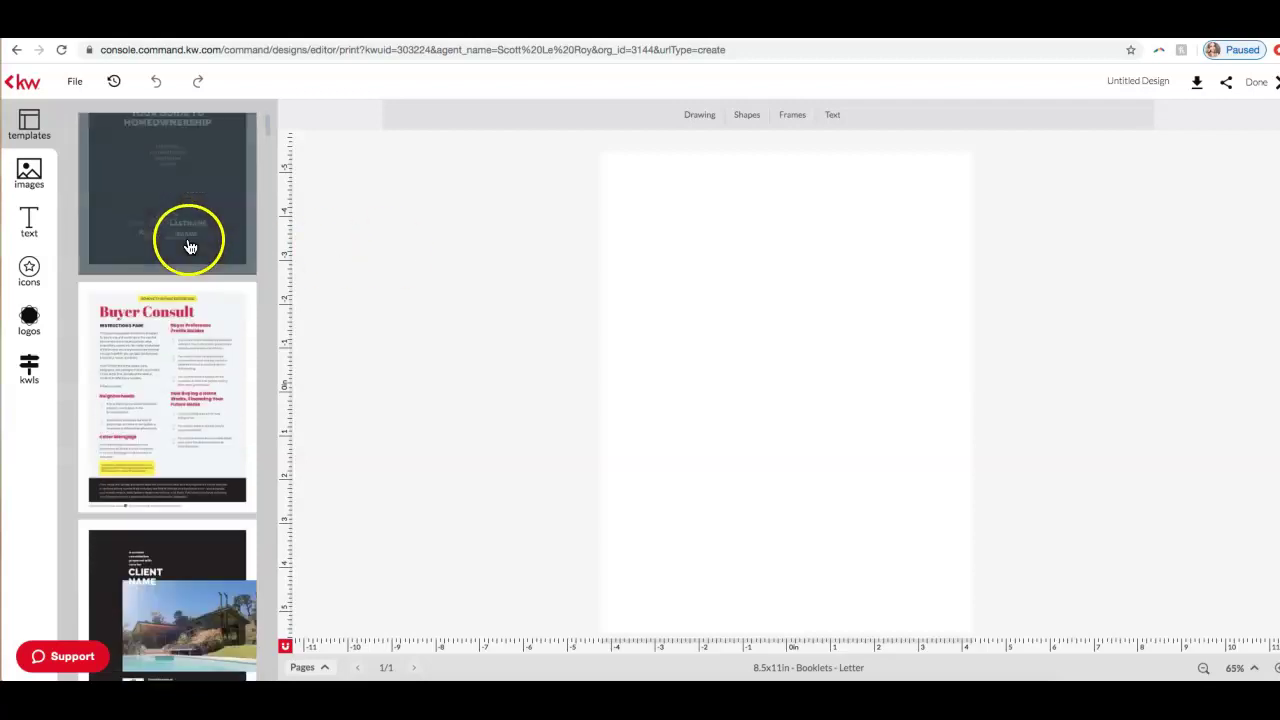
{"action": "scroll", "coordinate": [189, 250], "scroll_direction": "down", "scroll_amount": 20}
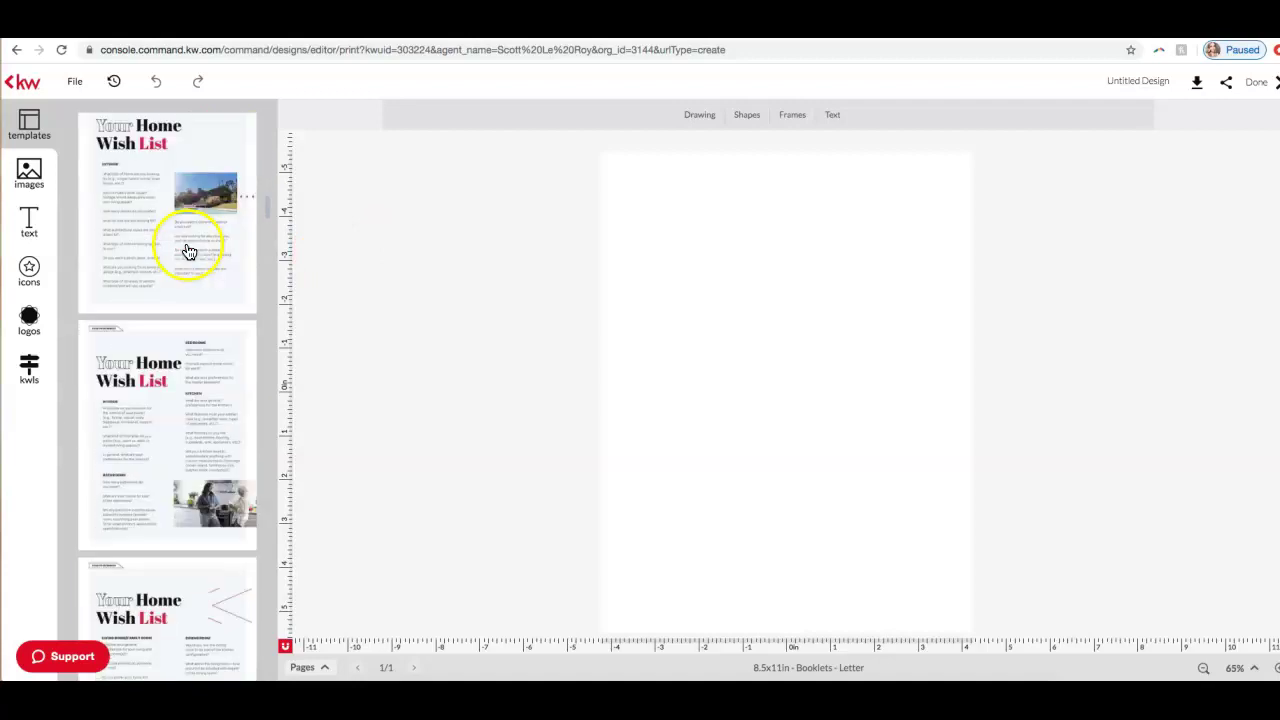
{"action": "scroll", "coordinate": [189, 252], "scroll_direction": "down", "scroll_amount": 20}
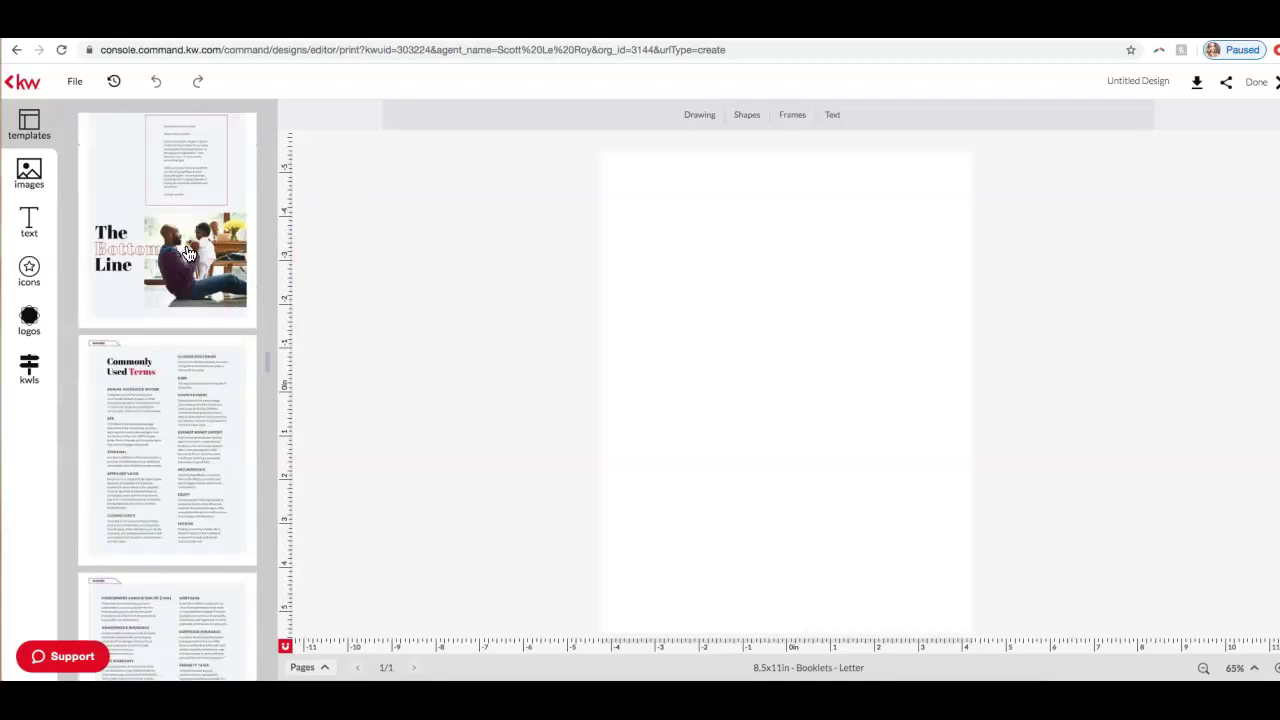
{"action": "scroll", "coordinate": [189, 253], "scroll_direction": "down", "scroll_amount": 20}
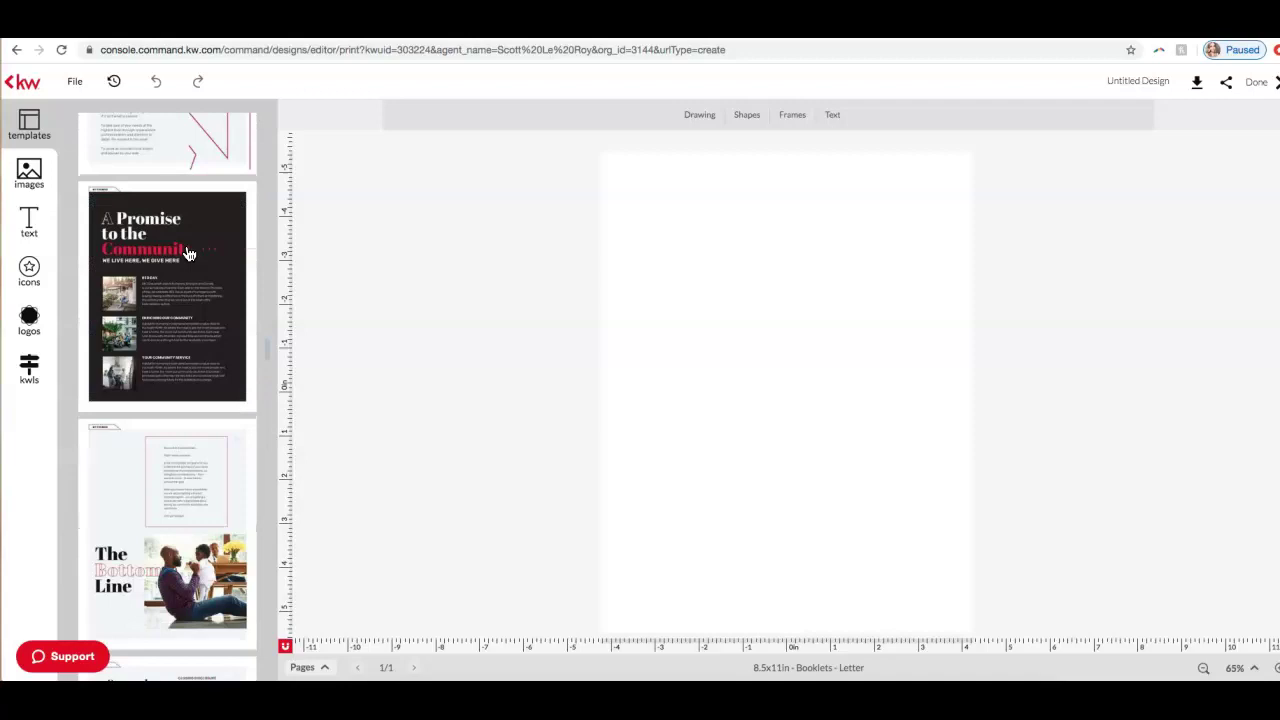
{"action": "scroll", "coordinate": [189, 254], "scroll_direction": "down", "scroll_amount": 20}
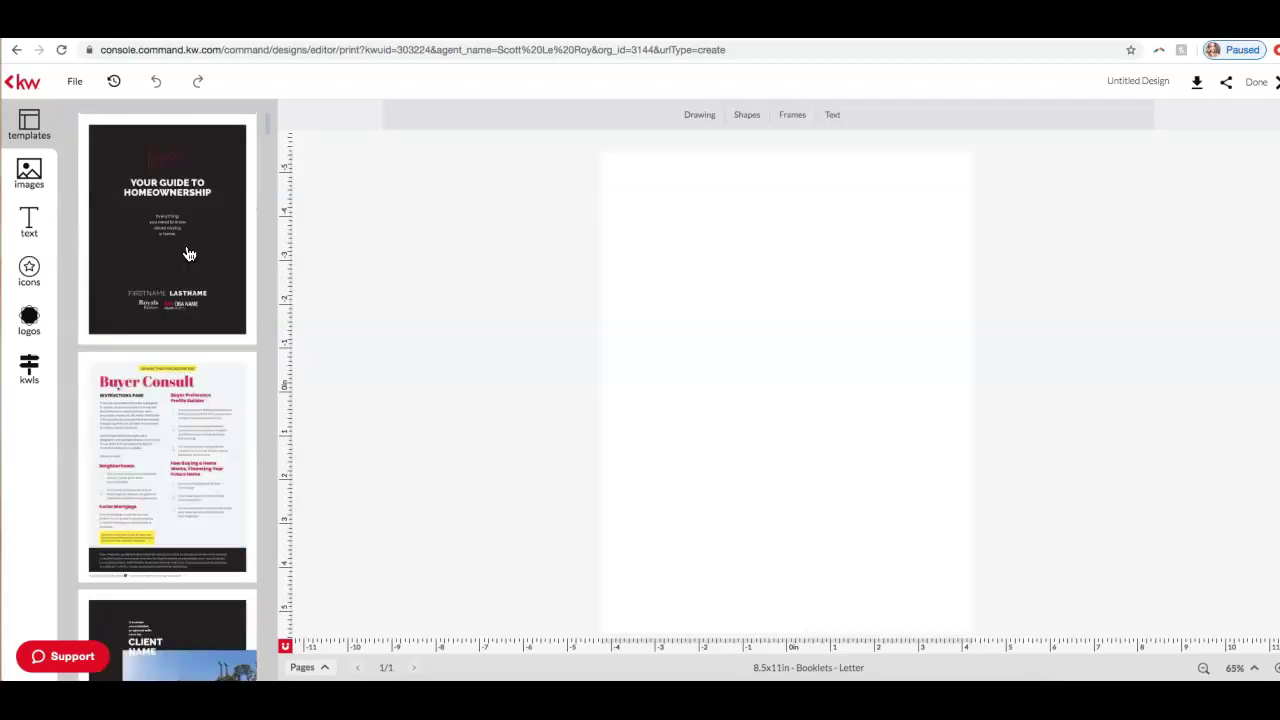
{"action": "left_click", "coordinate": [153, 211]}
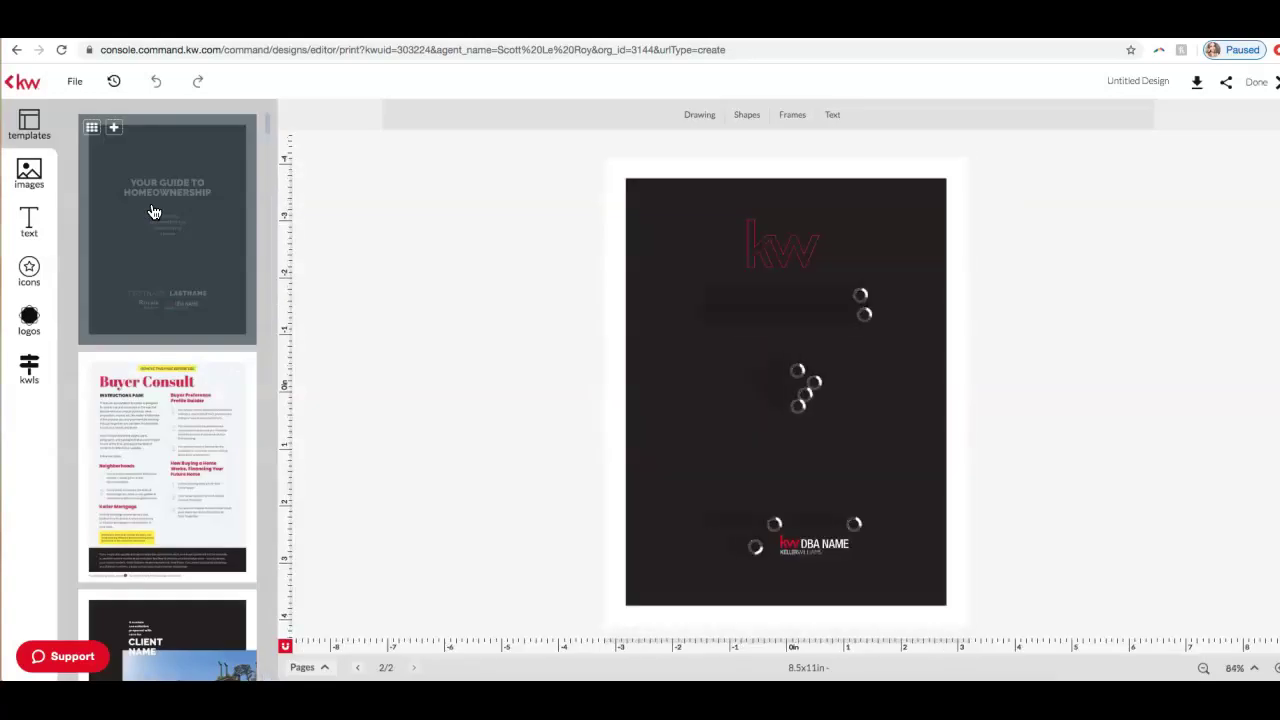
- Add the Table of Contents, A Sound Decision and My Apps pages to the booklet
{"action": "scroll", "coordinate": [153, 212], "scroll_direction": "down", "scroll_amount": 10}
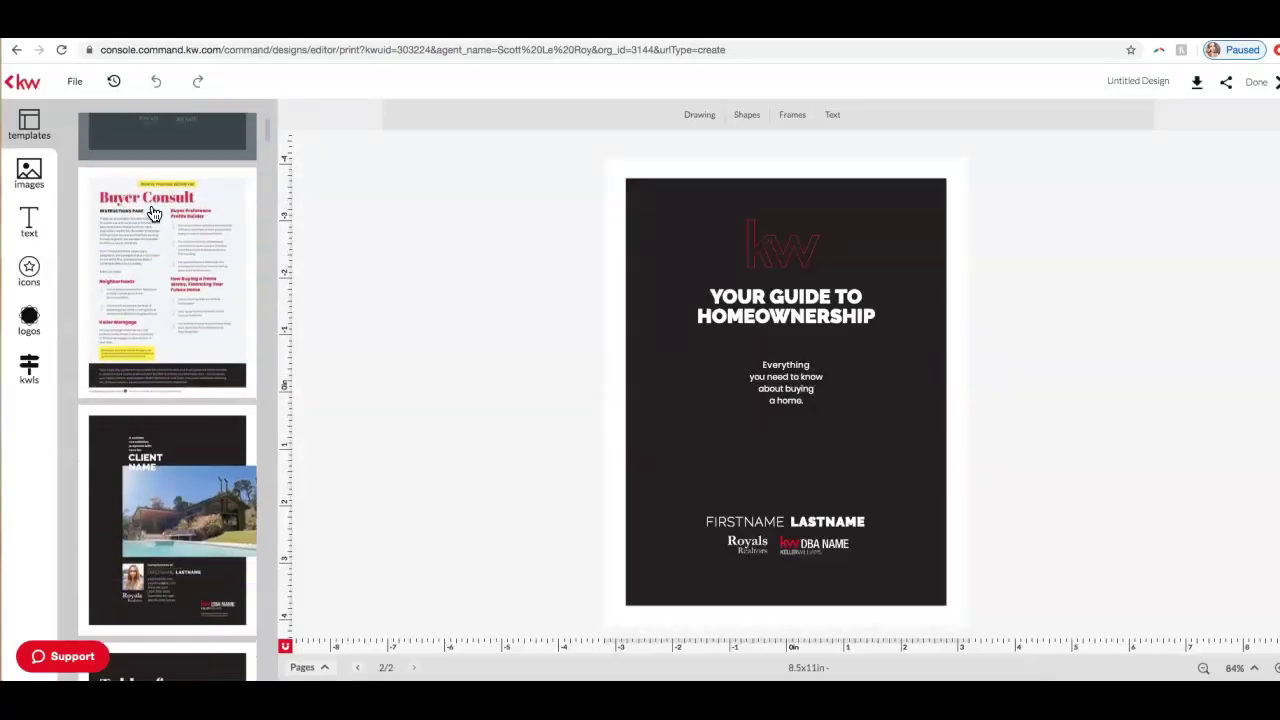
{"action": "scroll", "coordinate": [153, 212], "scroll_direction": "down", "scroll_amount": 2}
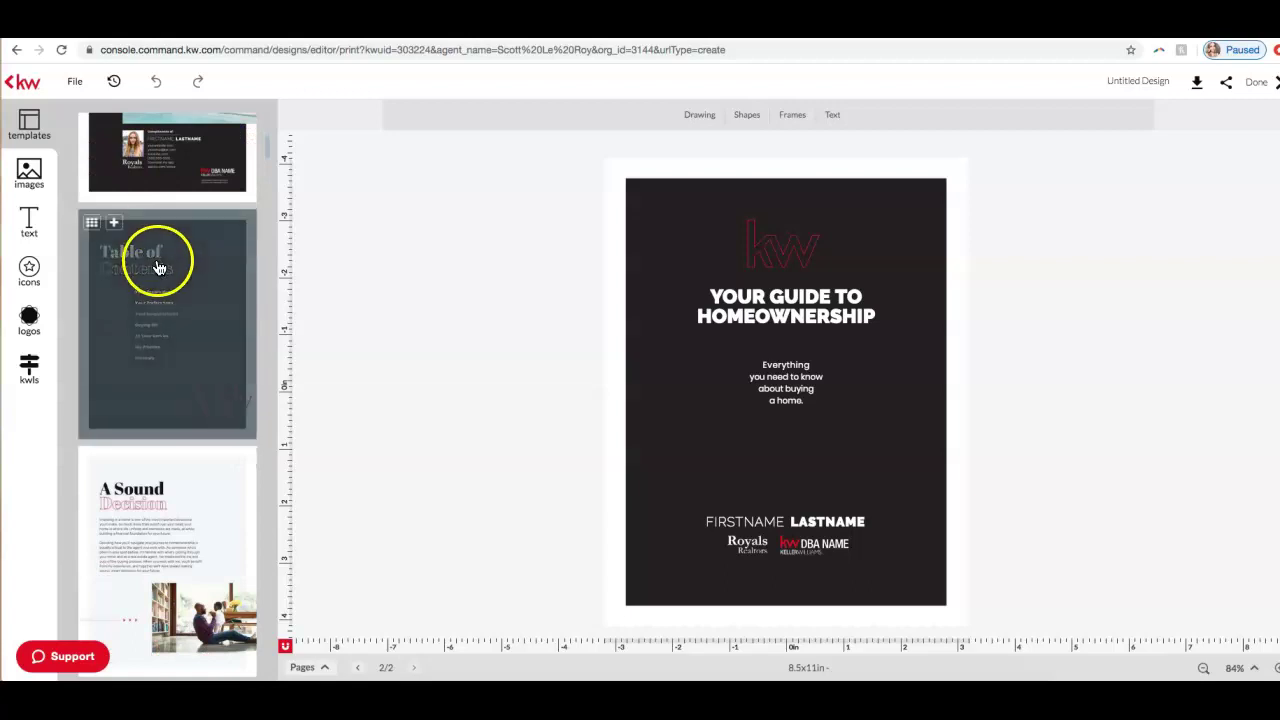
{"action": "left_click", "coordinate": [157, 263]}
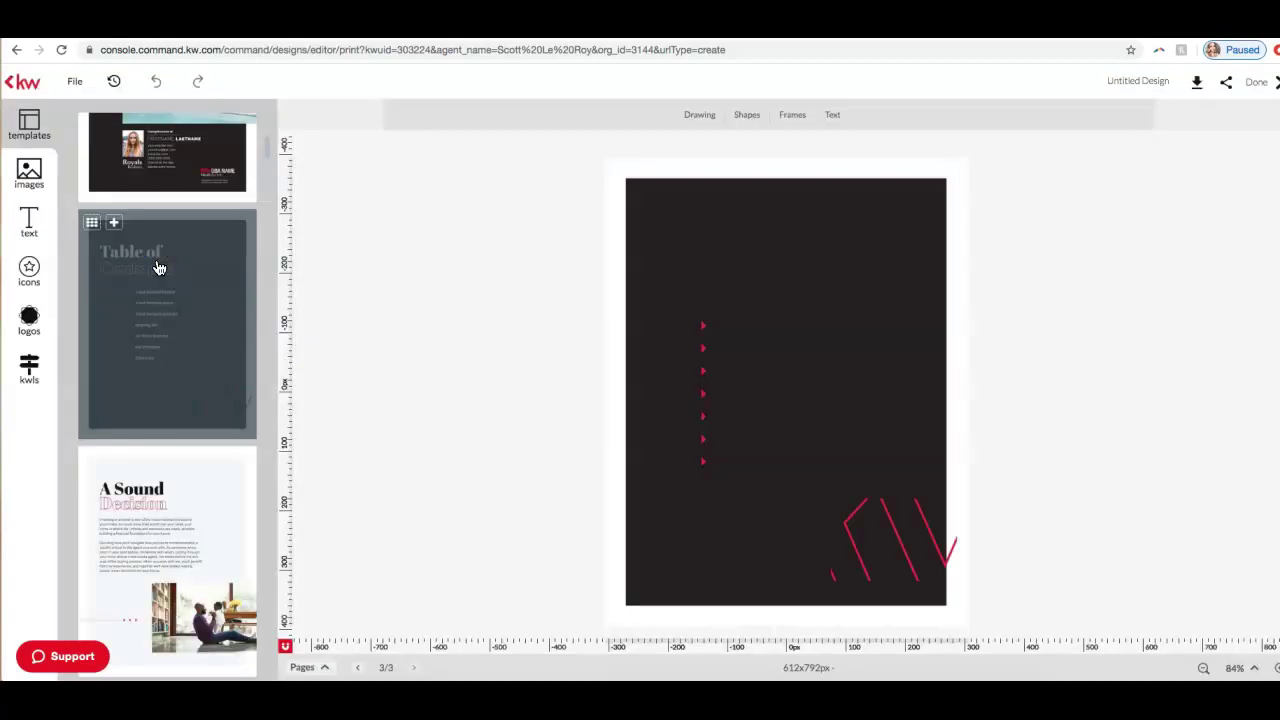
{"action": "scroll", "coordinate": [160, 275], "scroll_direction": "down", "scroll_amount": 5}
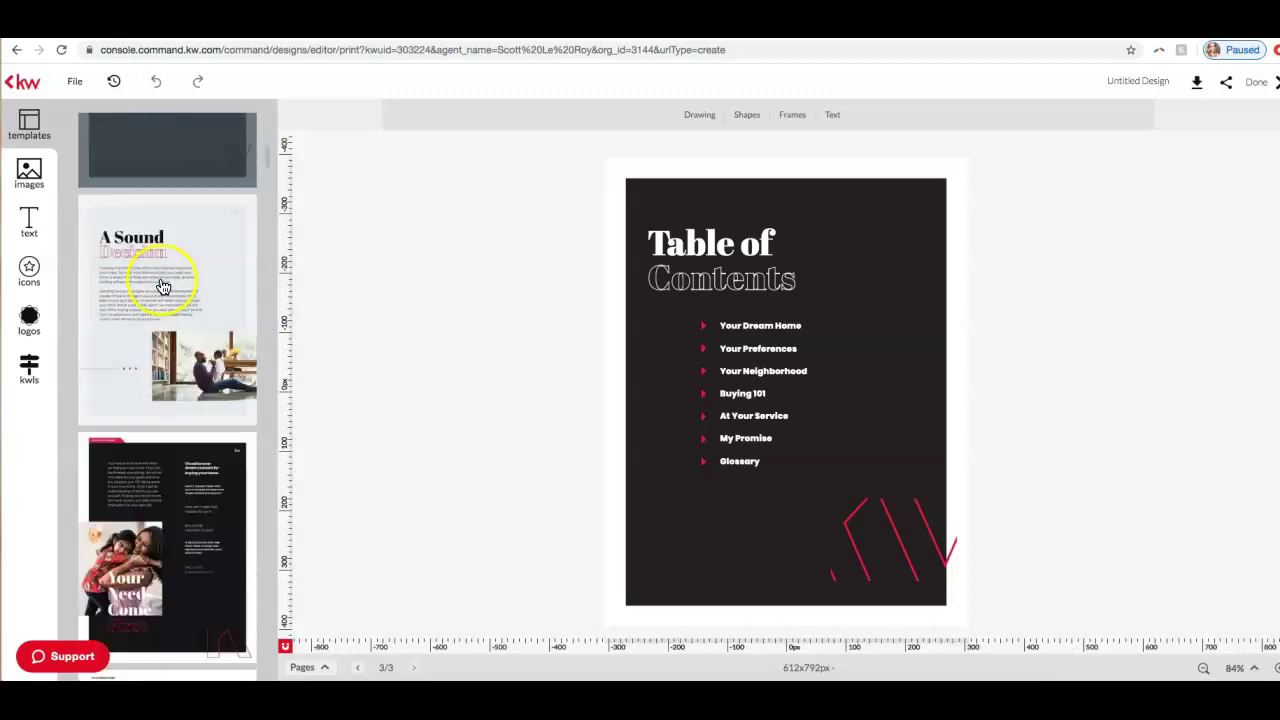
{"action": "left_click", "coordinate": [168, 300]}
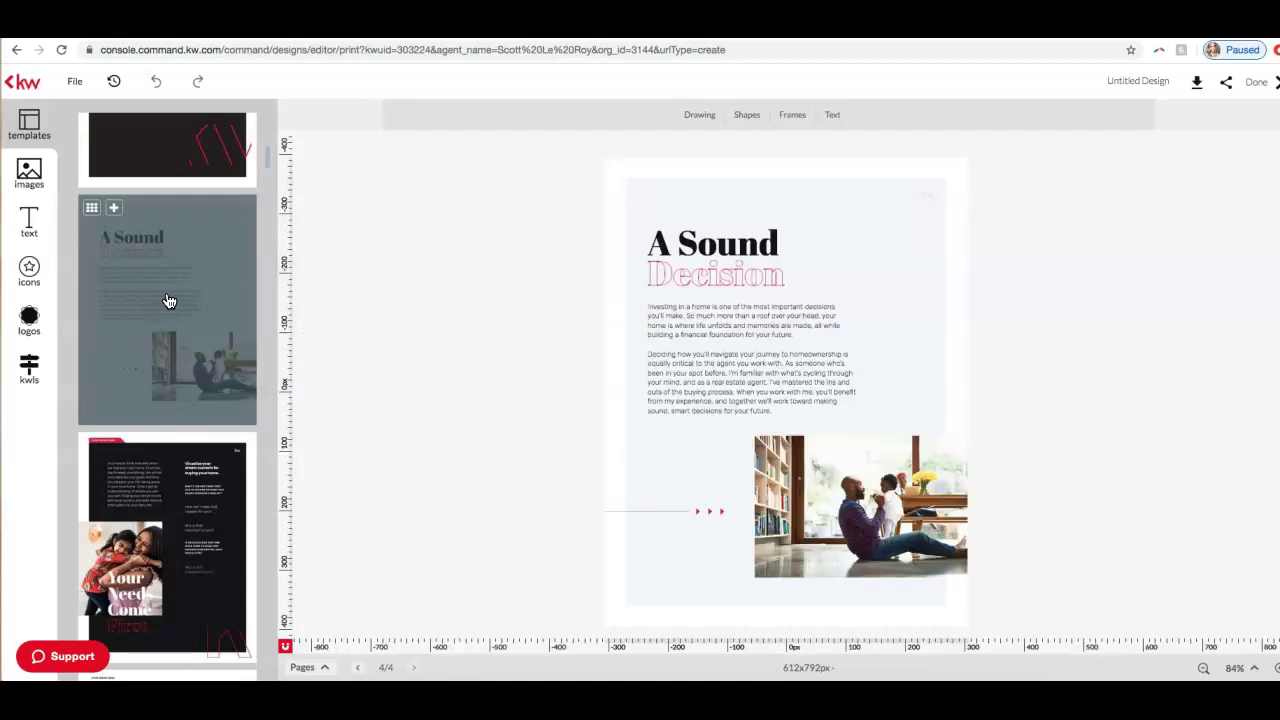
{"action": "scroll", "coordinate": [168, 300], "scroll_direction": "down", "scroll_amount": 2}
{"action": "scroll", "coordinate": [170, 302], "scroll_direction": "down", "scroll_amount": 2}
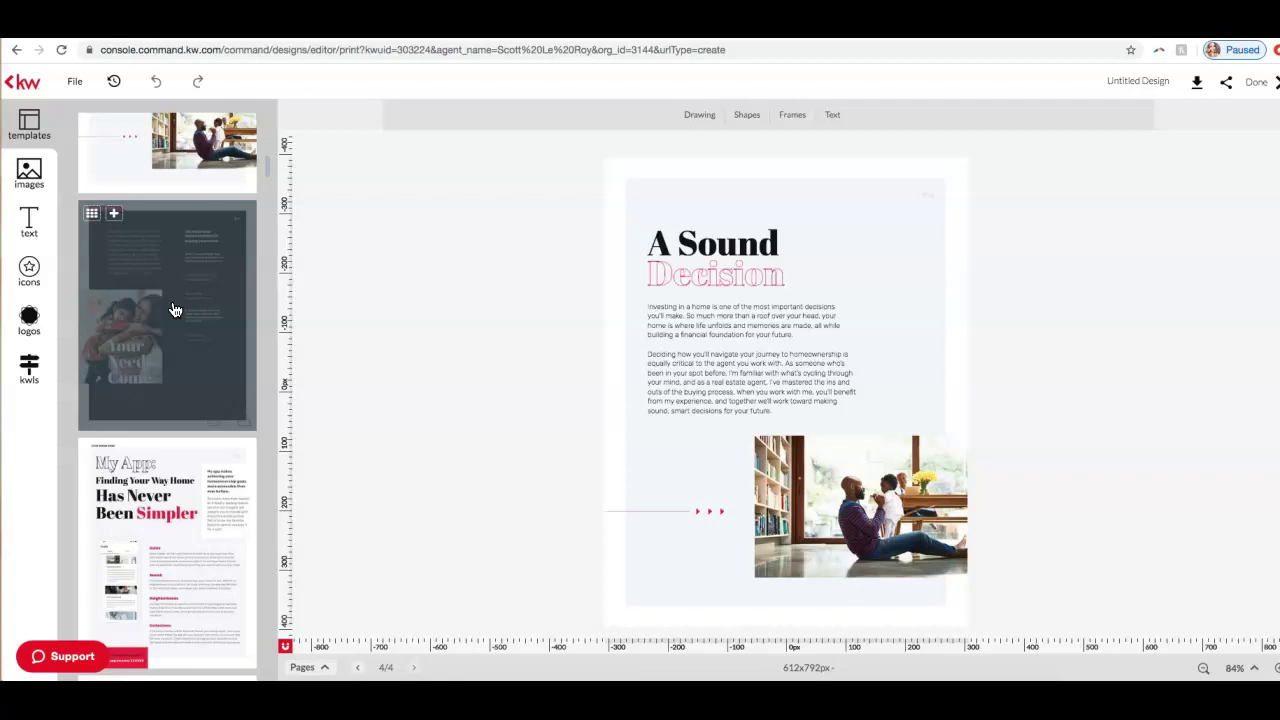
{"action": "scroll", "coordinate": [174, 310], "scroll_direction": "down", "scroll_amount": 2}
{"action": "left_click", "coordinate": [180, 378]}
- Add My Apps, both How Buying a Home Works layouts and Financing Your Future Home pages
{"action": "left_click", "coordinate": [145, 367]}
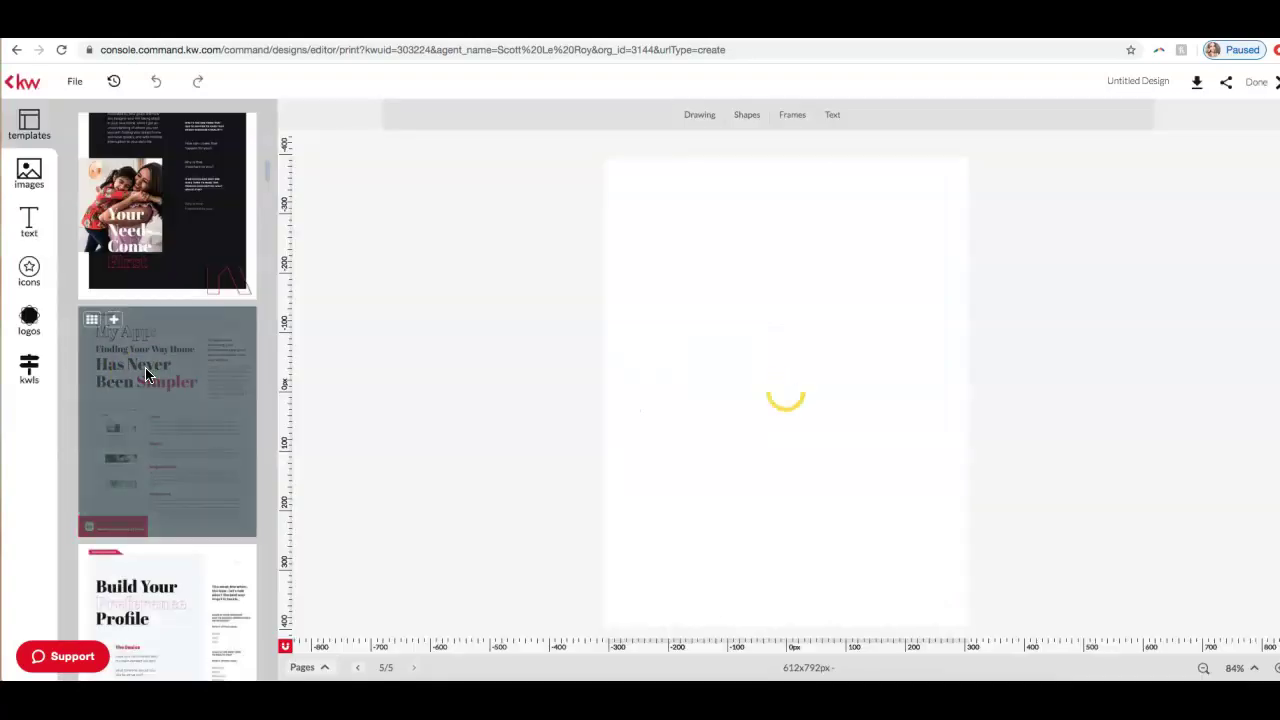
{"action": "scroll", "coordinate": [145, 375], "scroll_direction": "down", "scroll_amount": 3}
{"action": "scroll", "coordinate": [145, 375], "scroll_direction": "down", "scroll_amount": 5}
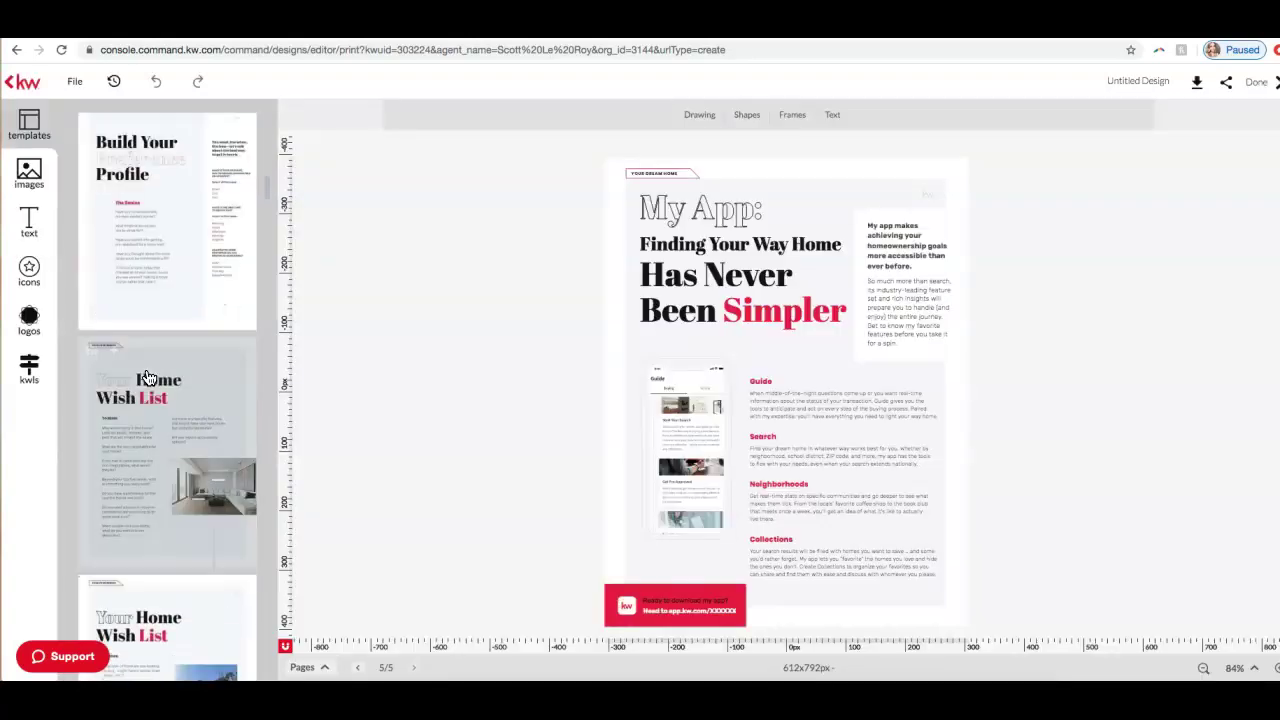
{"action": "scroll", "coordinate": [148, 378], "scroll_direction": "down", "scroll_amount": 10}
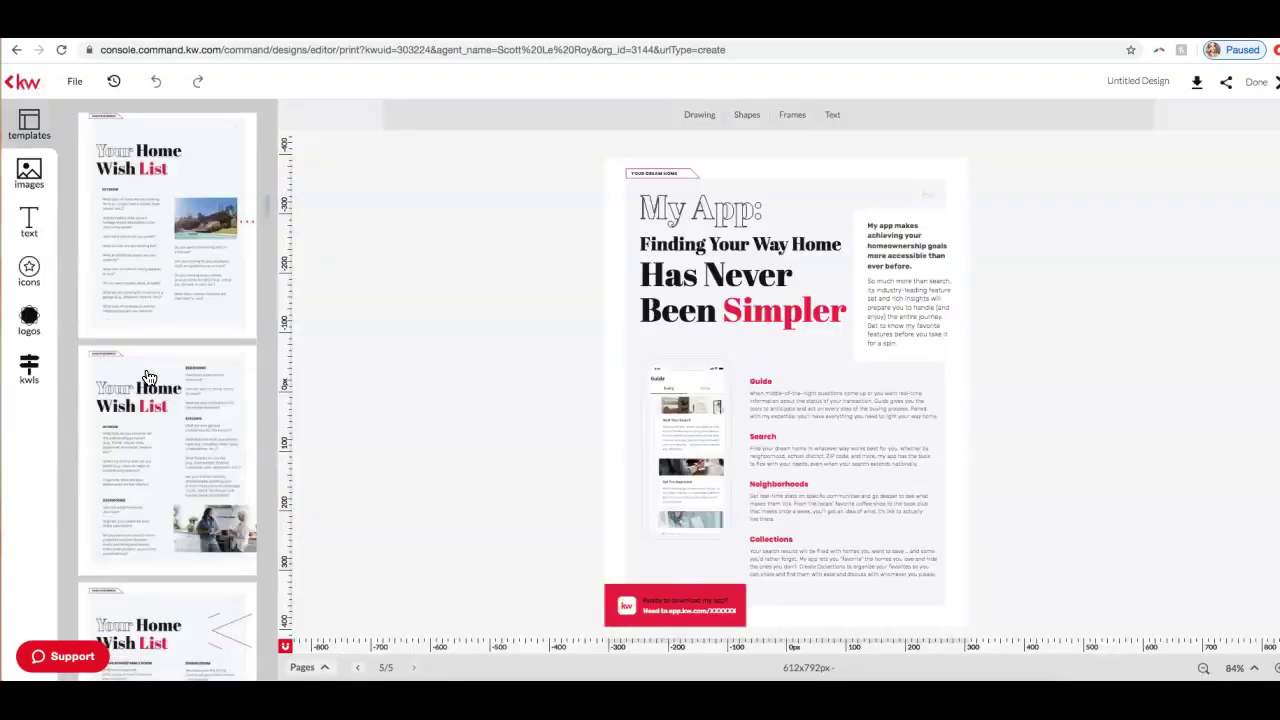
{"action": "scroll", "coordinate": [148, 378], "scroll_direction": "down", "scroll_amount": 7}
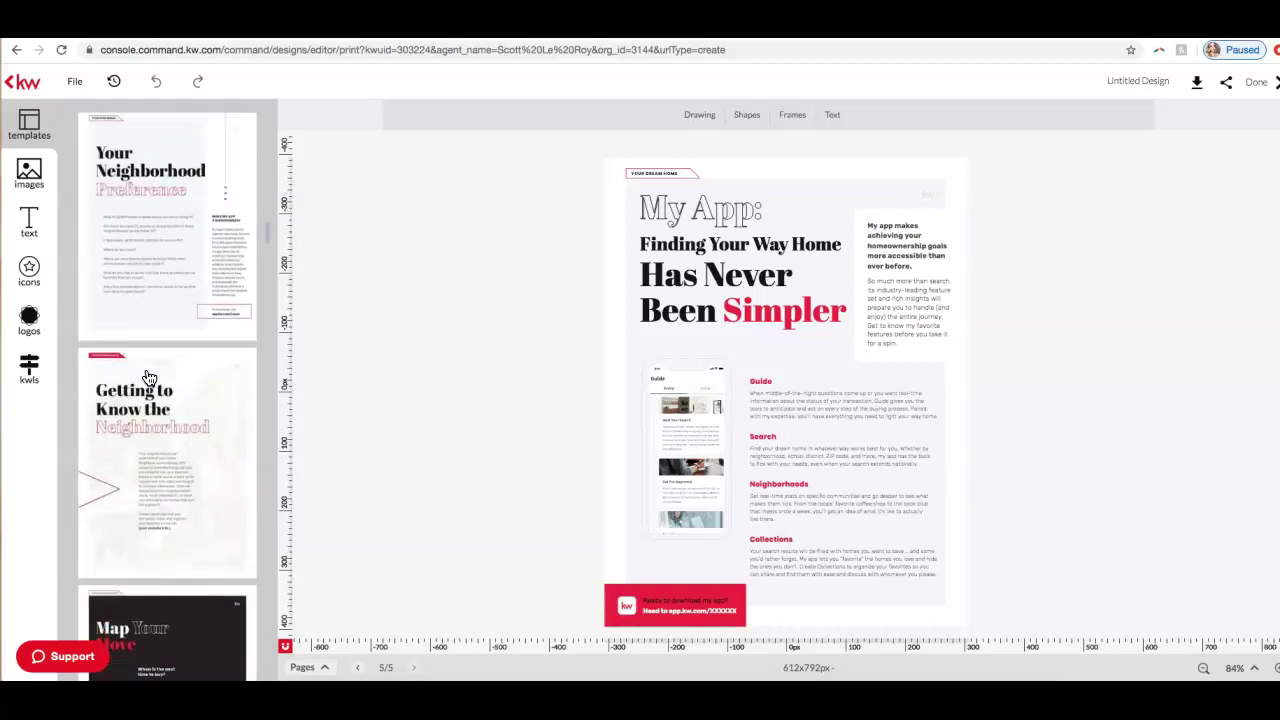
{"action": "scroll", "coordinate": [148, 378], "scroll_direction": "down", "scroll_amount": 7}
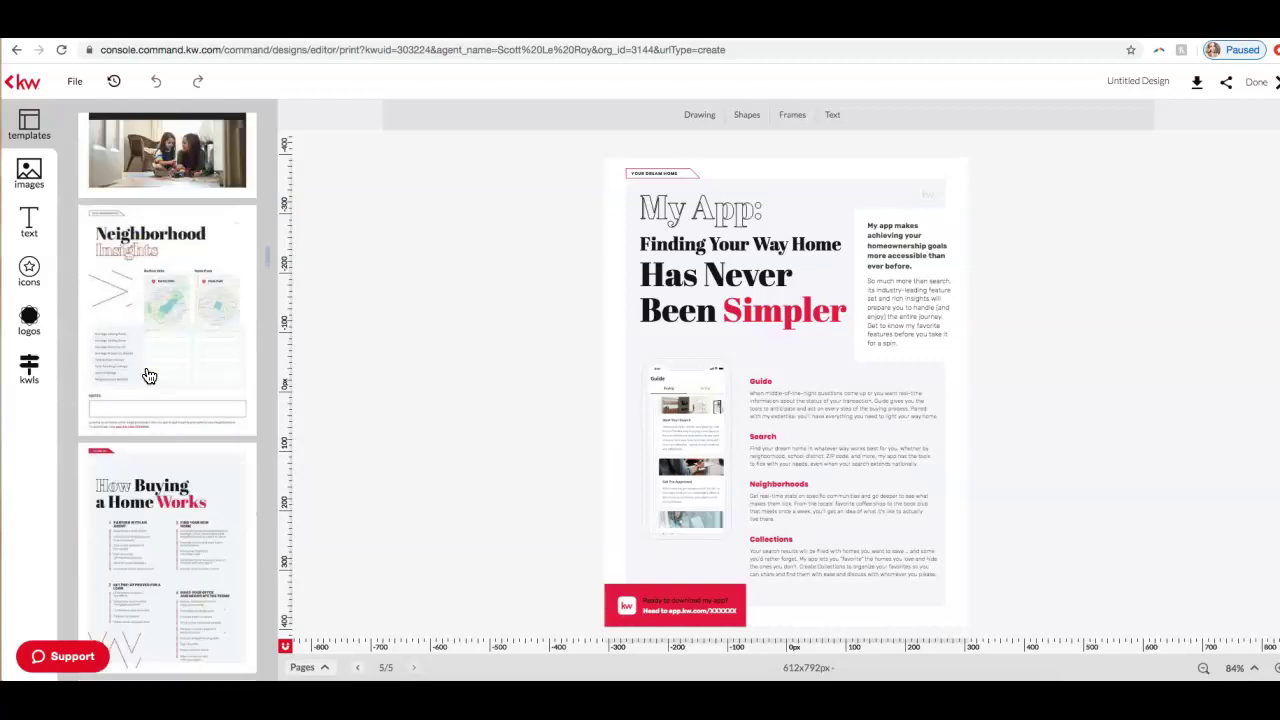
{"action": "left_click", "coordinate": [147, 372]}
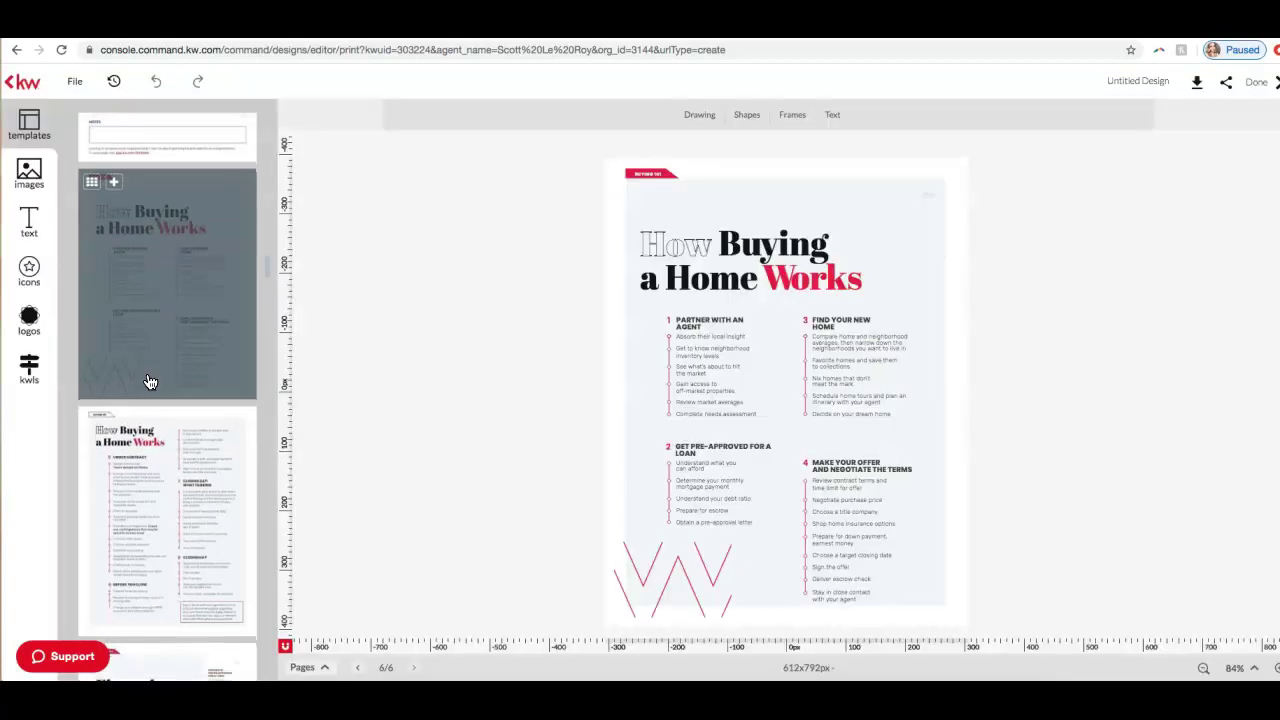
{"action": "scroll", "coordinate": [148, 378], "scroll_direction": "down", "scroll_amount": 3}
{"action": "left_click", "coordinate": [148, 380]}
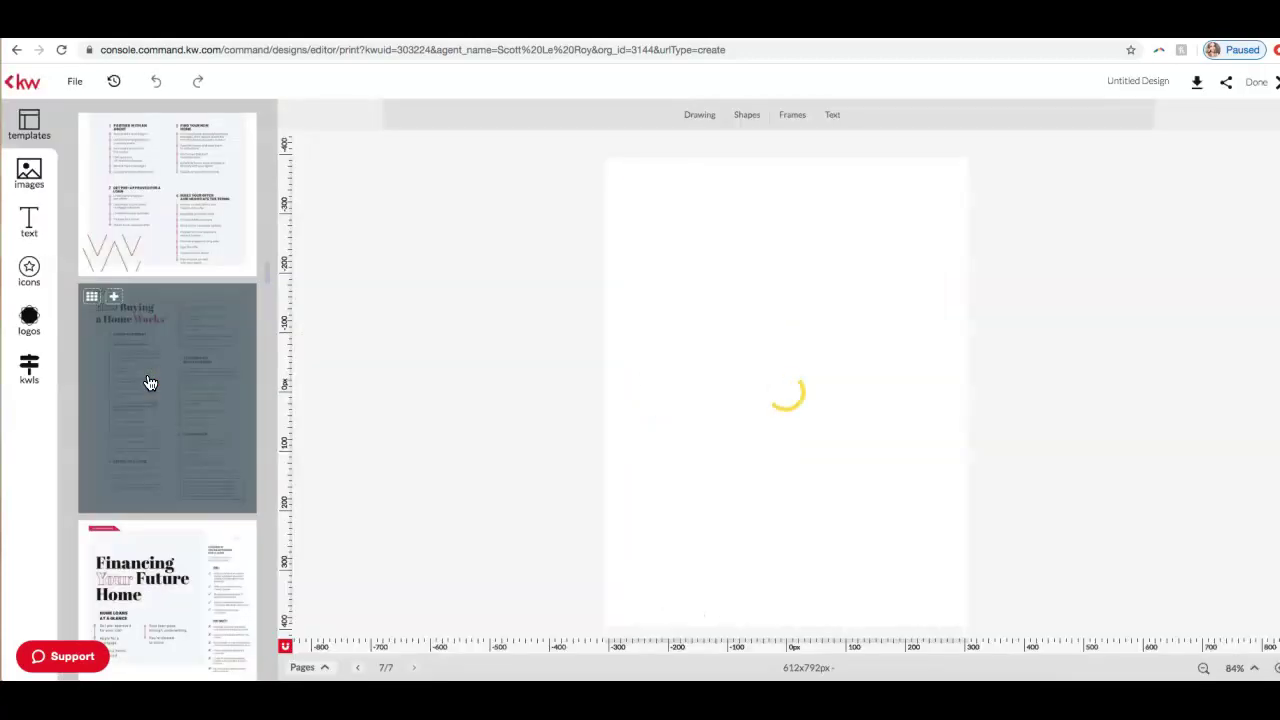
{"action": "scroll", "coordinate": [150, 383], "scroll_direction": "down", "scroll_amount": 3}
{"action": "left_click", "coordinate": [150, 383]}
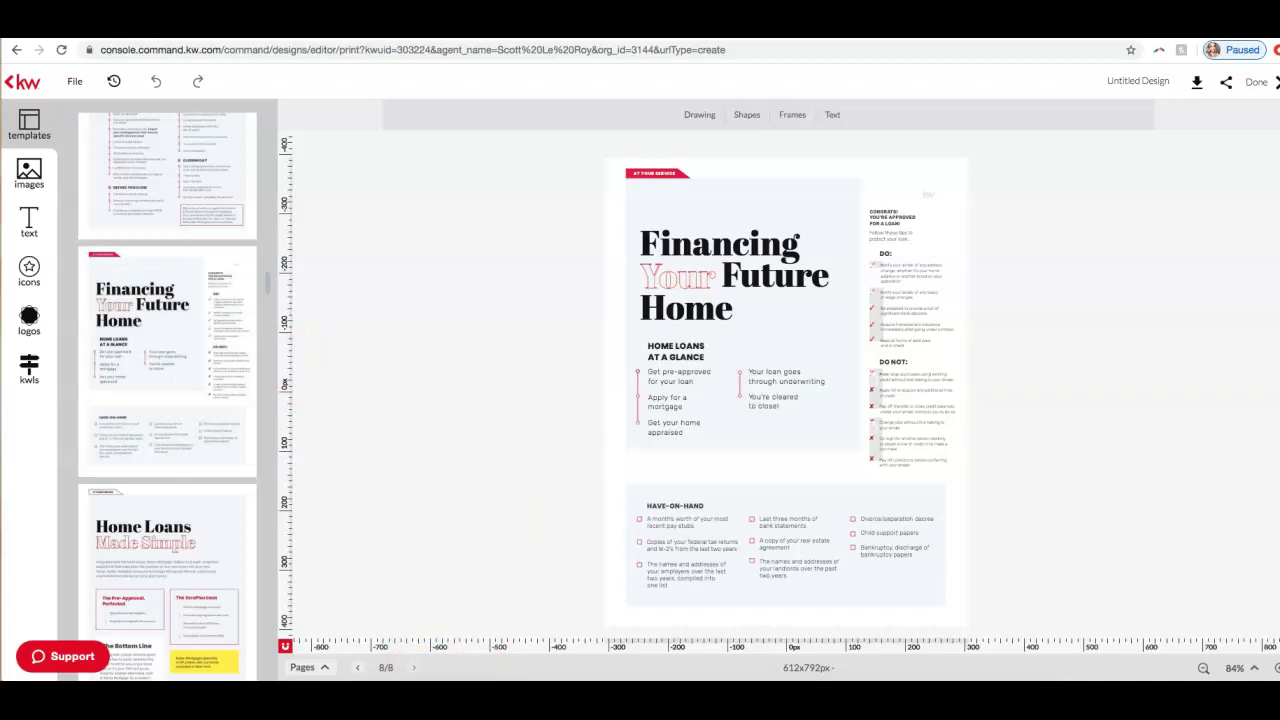
{"action": "left_click", "coordinate": [326, 668]}
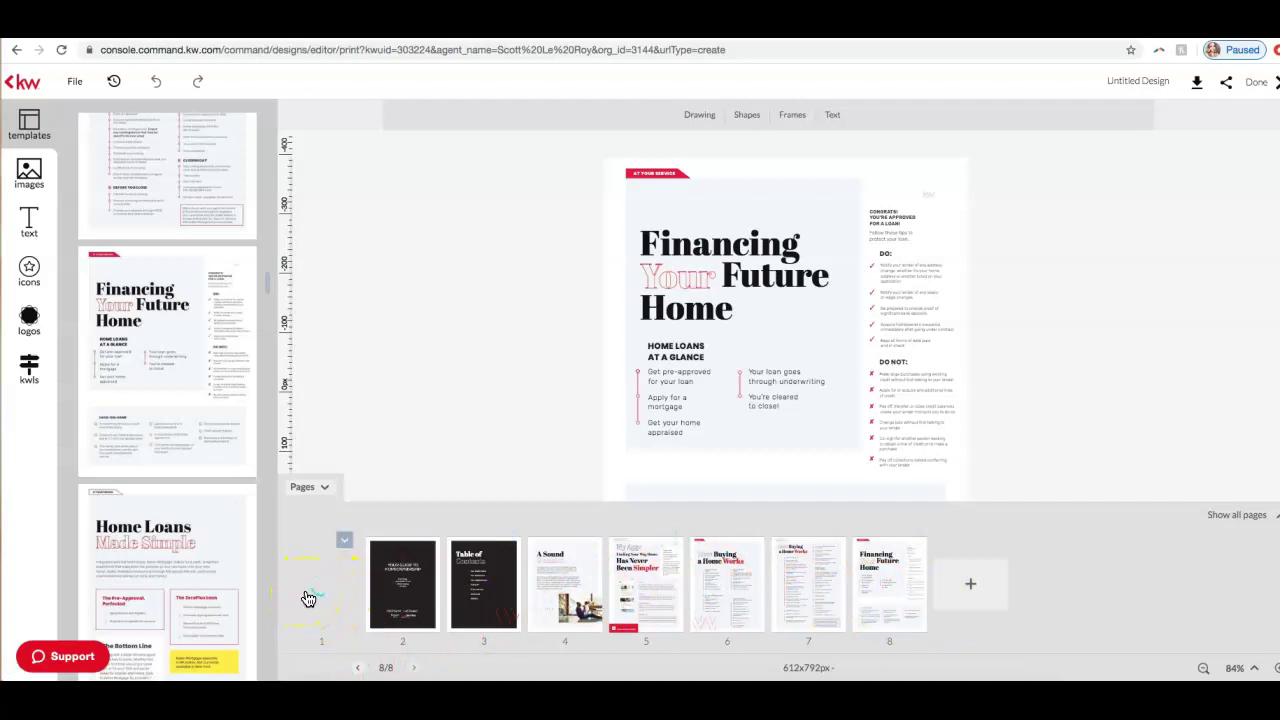
- Delete the blank first page and select the cover, now page 1
{"action": "left_click", "coordinate": [344, 543]}
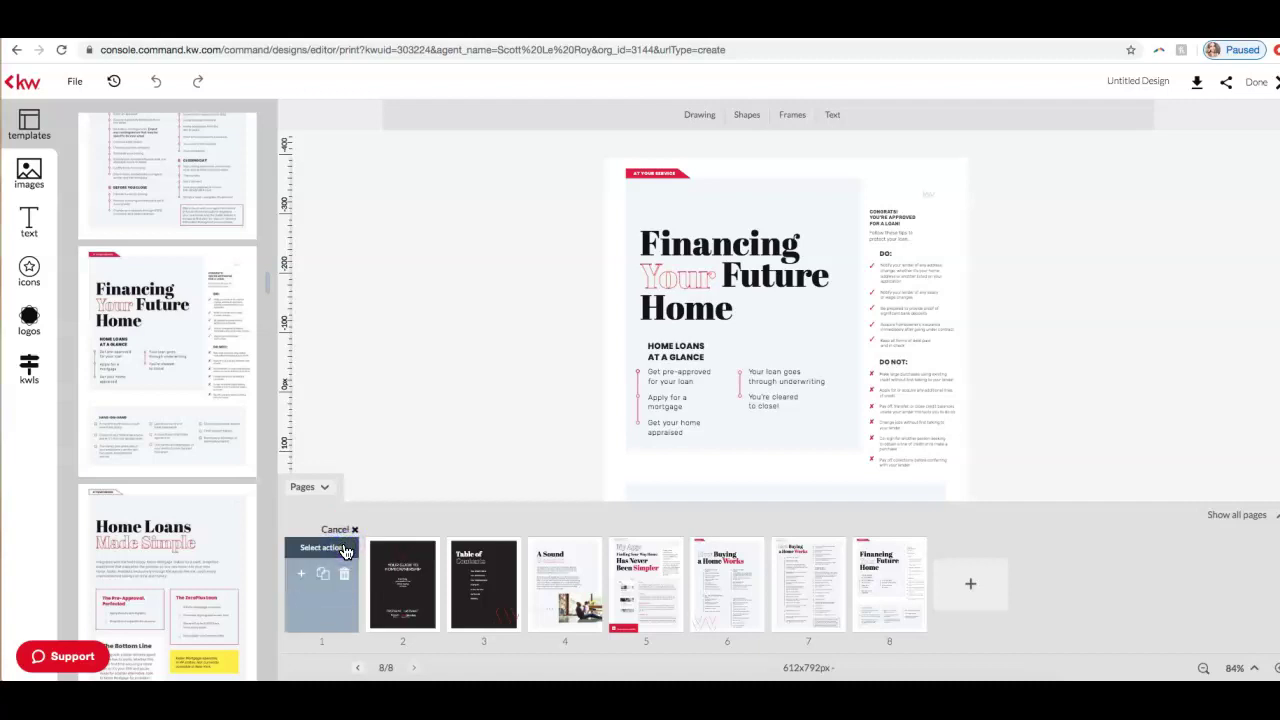
{"action": "left_click", "coordinate": [314, 545]}
{"action": "left_click", "coordinate": [348, 580]}
{"action": "left_click", "coordinate": [592, 414]}
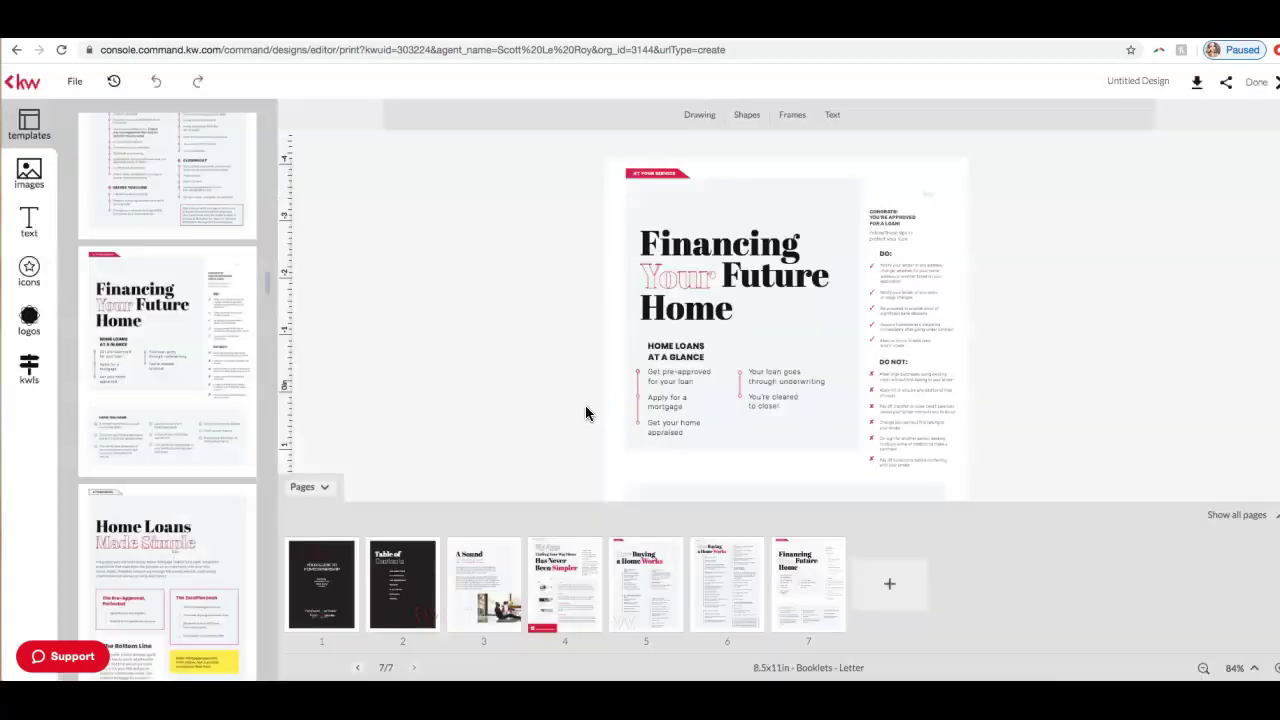
{"action": "left_click", "coordinate": [425, 595]}
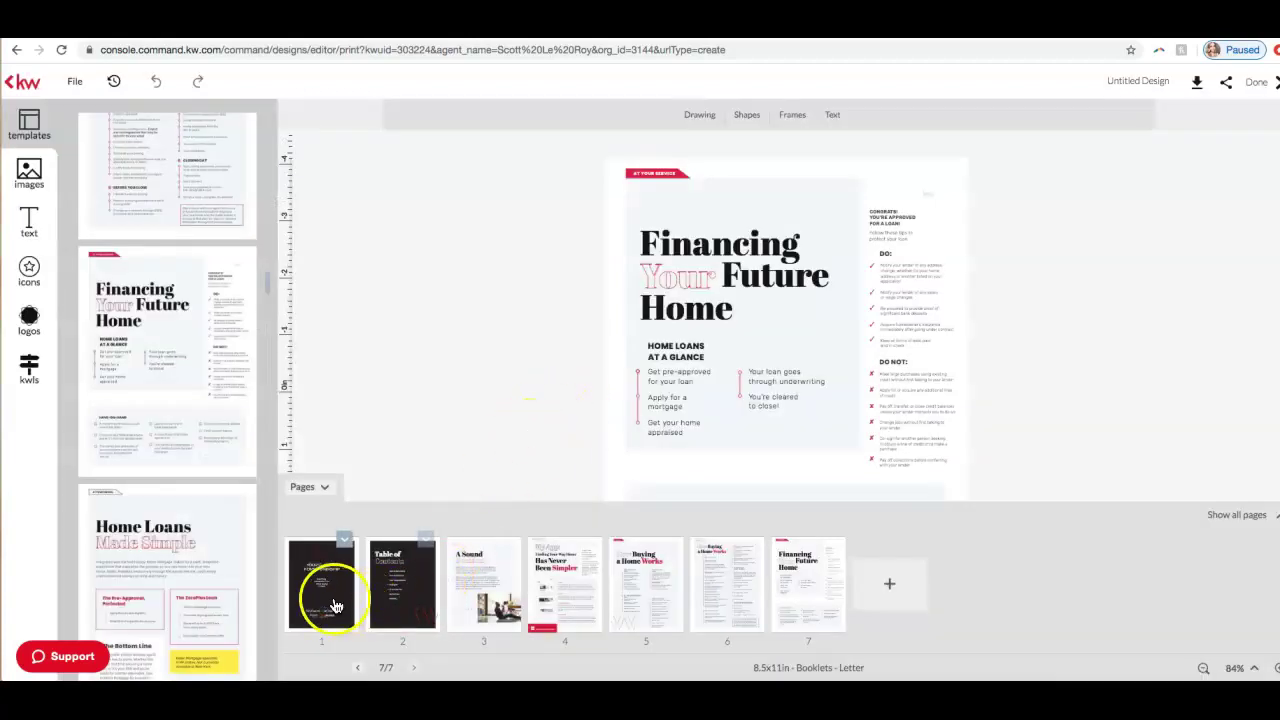
- Show the Your Guide to Homeownership cover on the canvas with the Pages strip collapsed
{"action": "mouse_move", "coordinate": [320, 634]}
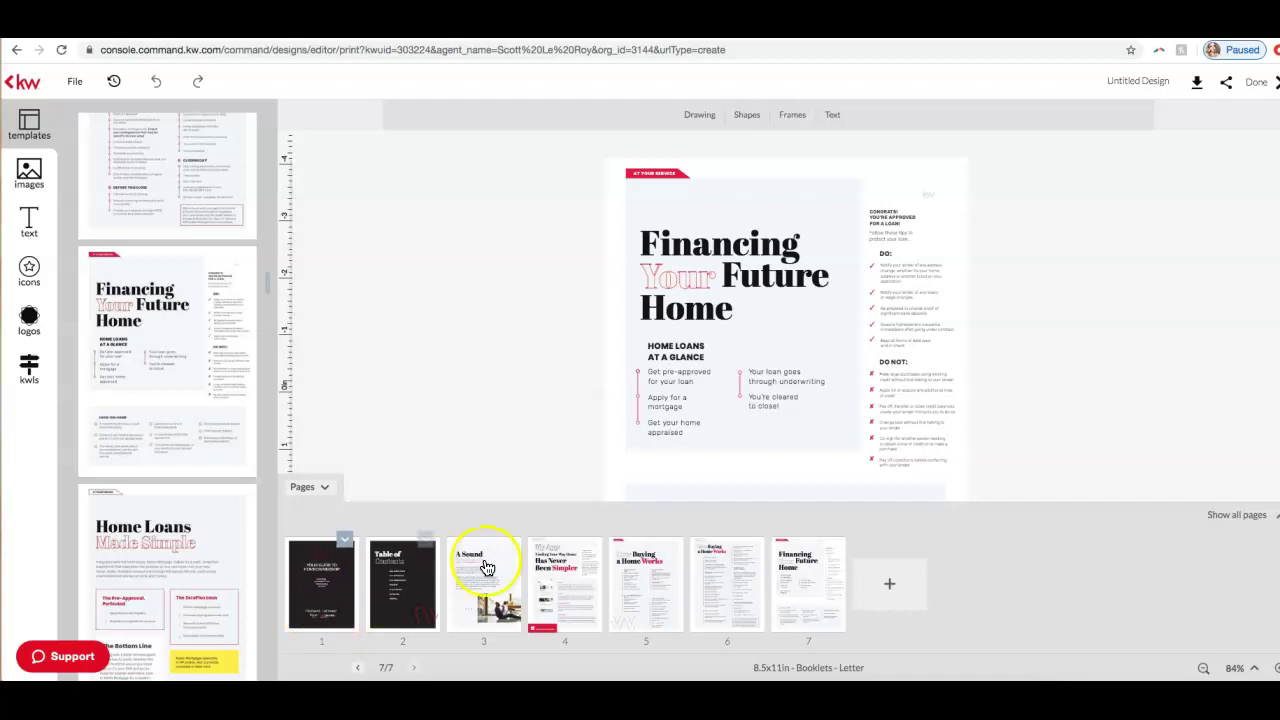
{"action": "left_click", "coordinate": [321, 586]}
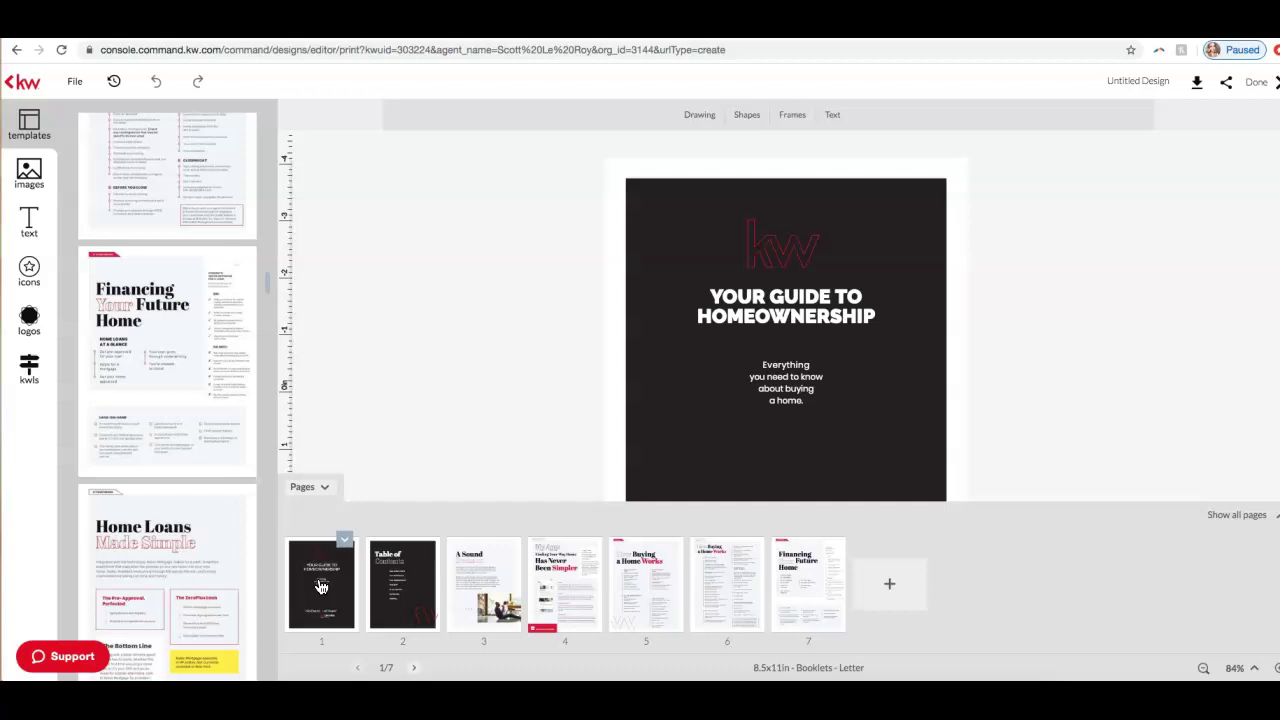
{"action": "left_click", "coordinate": [321, 493]}
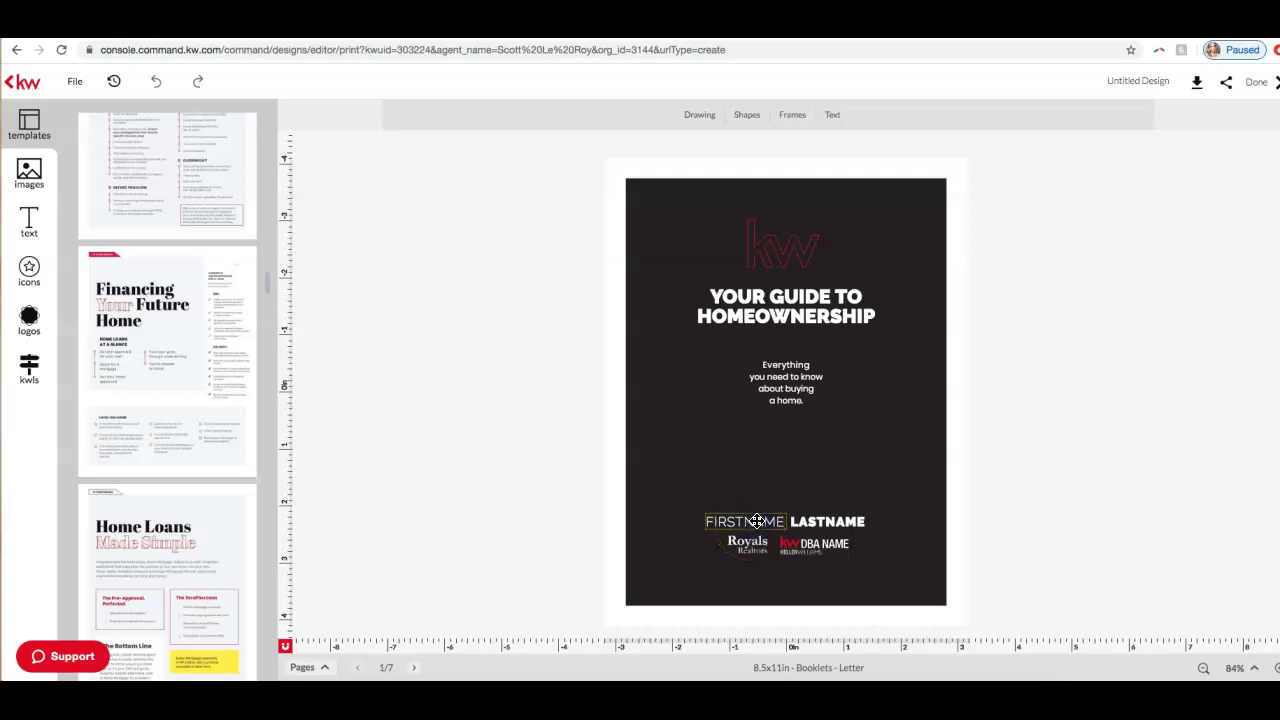
- Delete the FIRSTNAME and LASTNAME placeholder text from the cover
{"action": "left_click", "coordinate": [757, 521]}
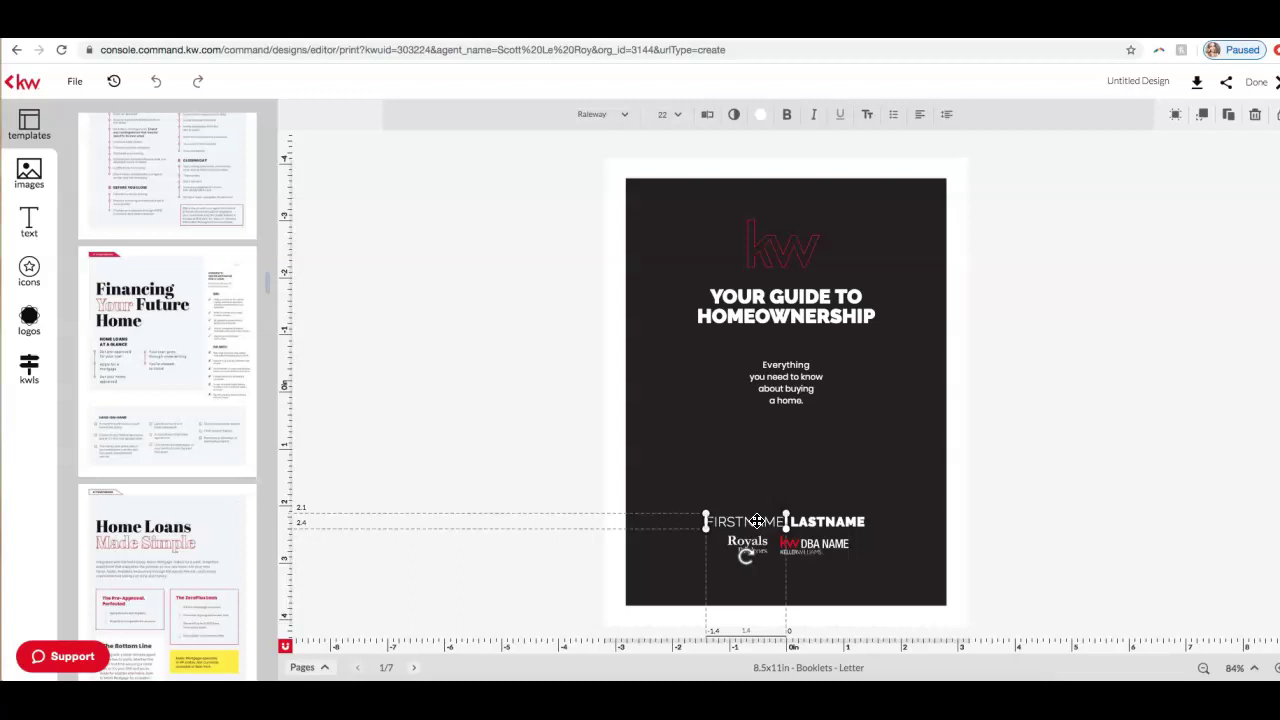
{"action": "key", "text": "Delete"}
{"action": "left_click", "coordinate": [792, 522]}
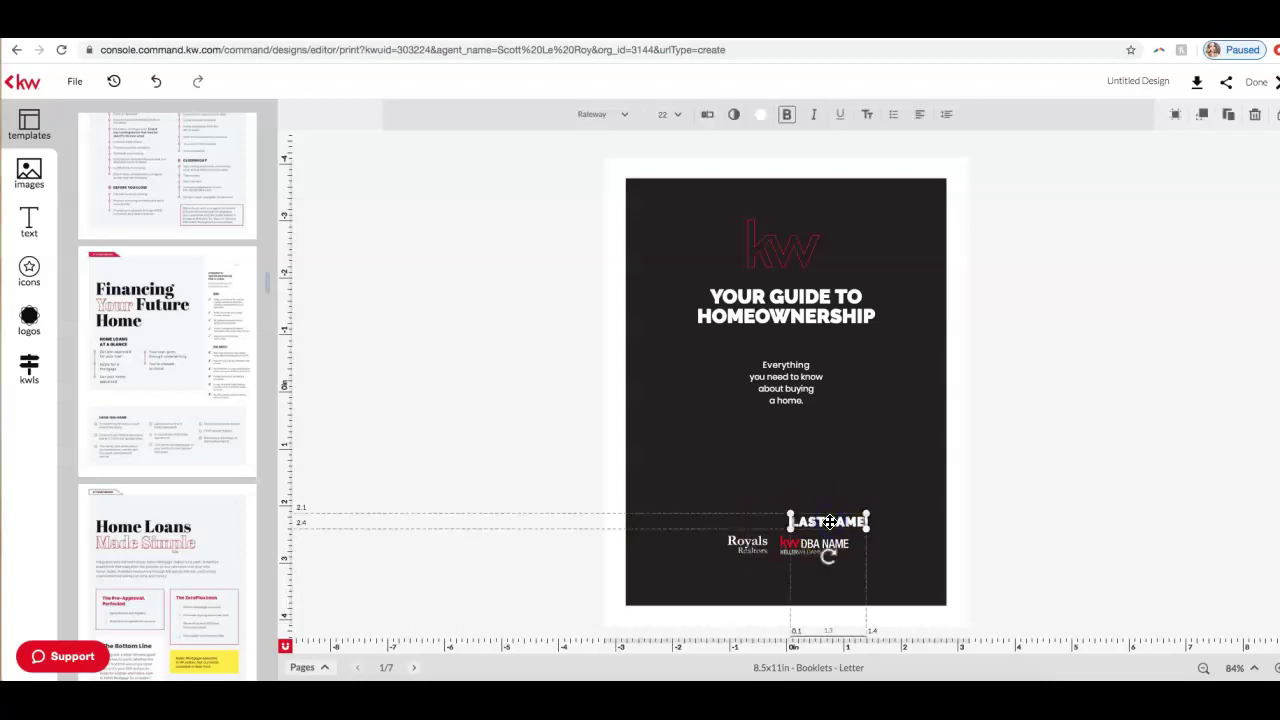
{"action": "key", "text": "Delete"}
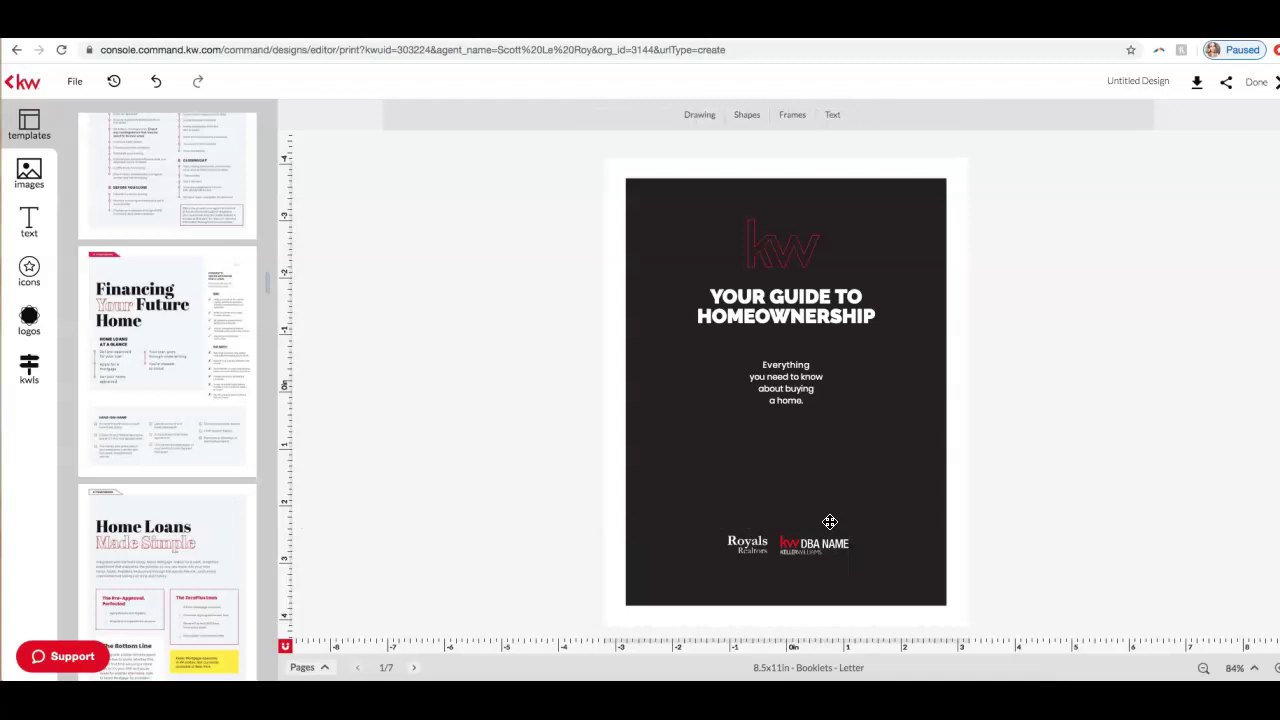
- Remove the kw DBA NAME logo, the Royals Realtors logo and its empty image frame
{"action": "left_click", "coordinate": [822, 540]}
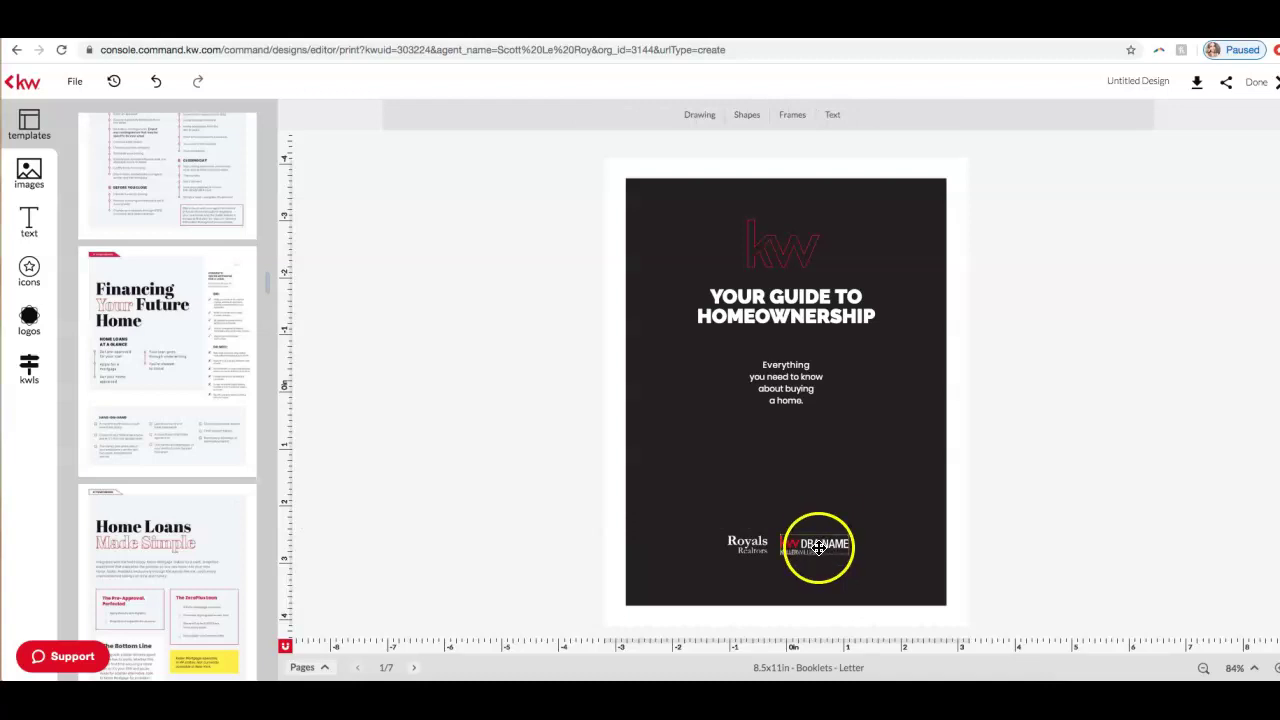
{"action": "left_click", "coordinate": [1274, 669]}
{"action": "left_click", "coordinate": [1273, 669]}
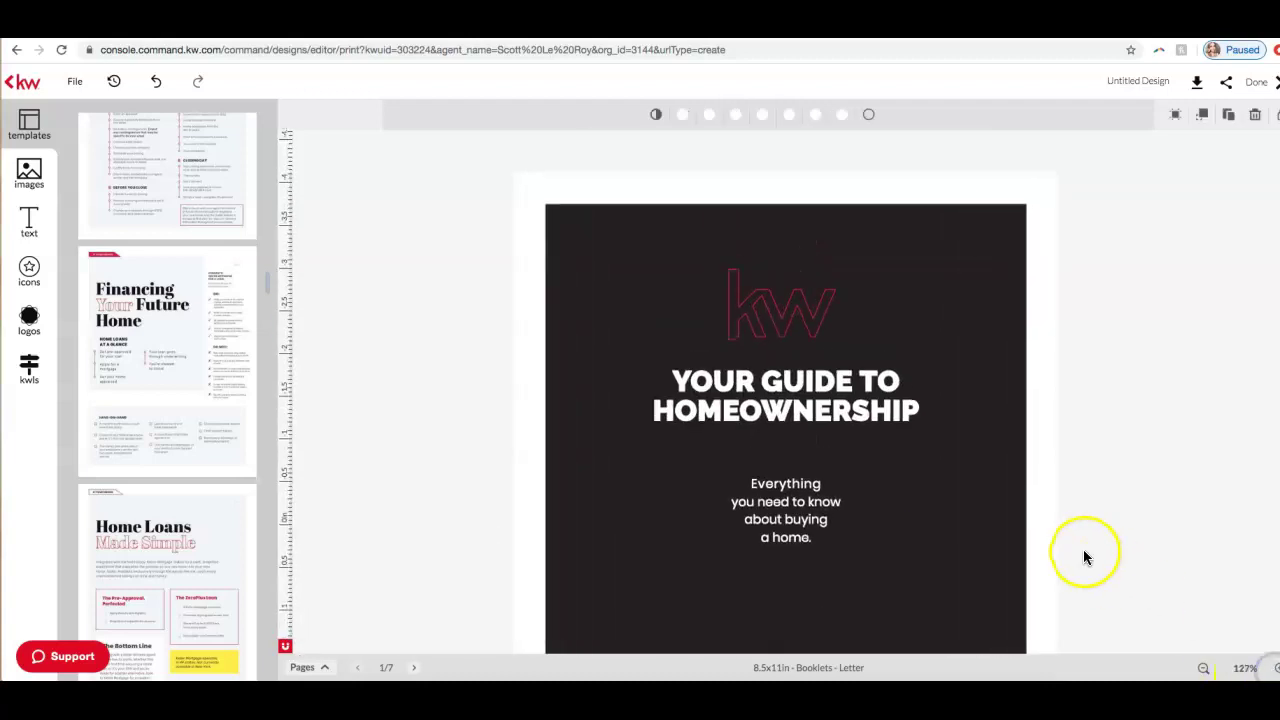
{"action": "scroll", "coordinate": [1083, 549], "scroll_direction": "down", "scroll_amount": 3}
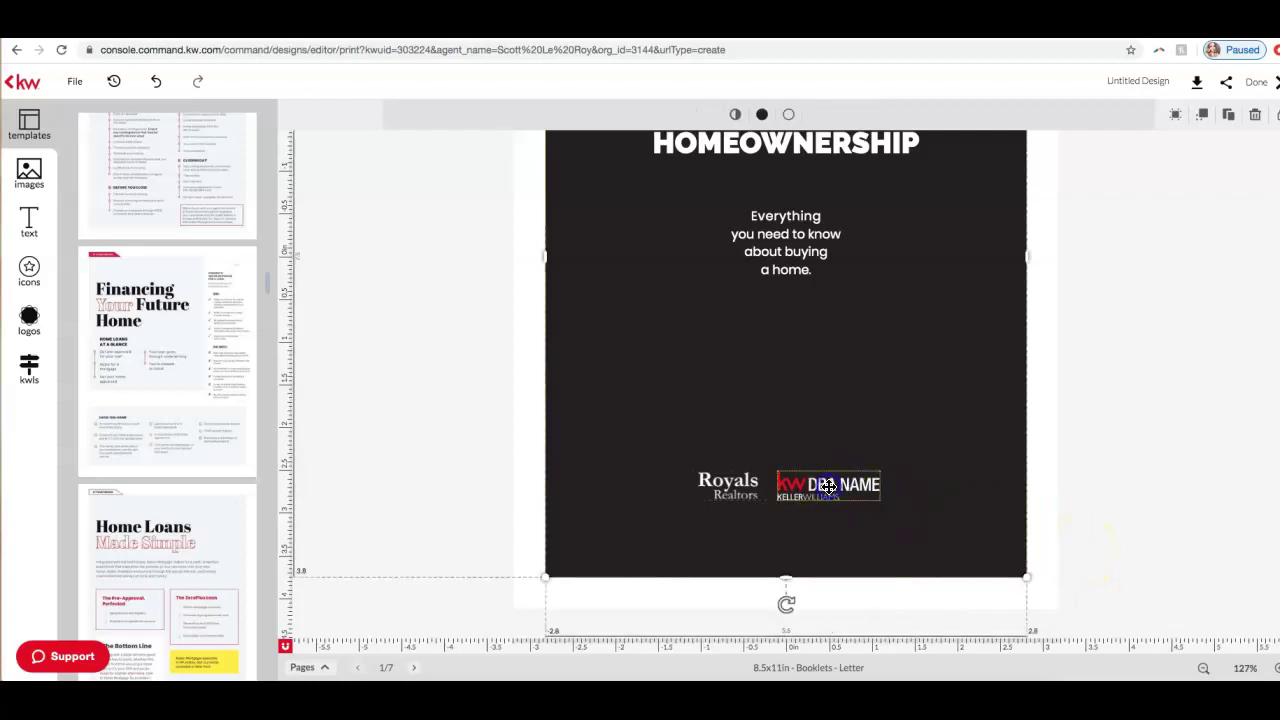
{"action": "key", "text": "Delete"}
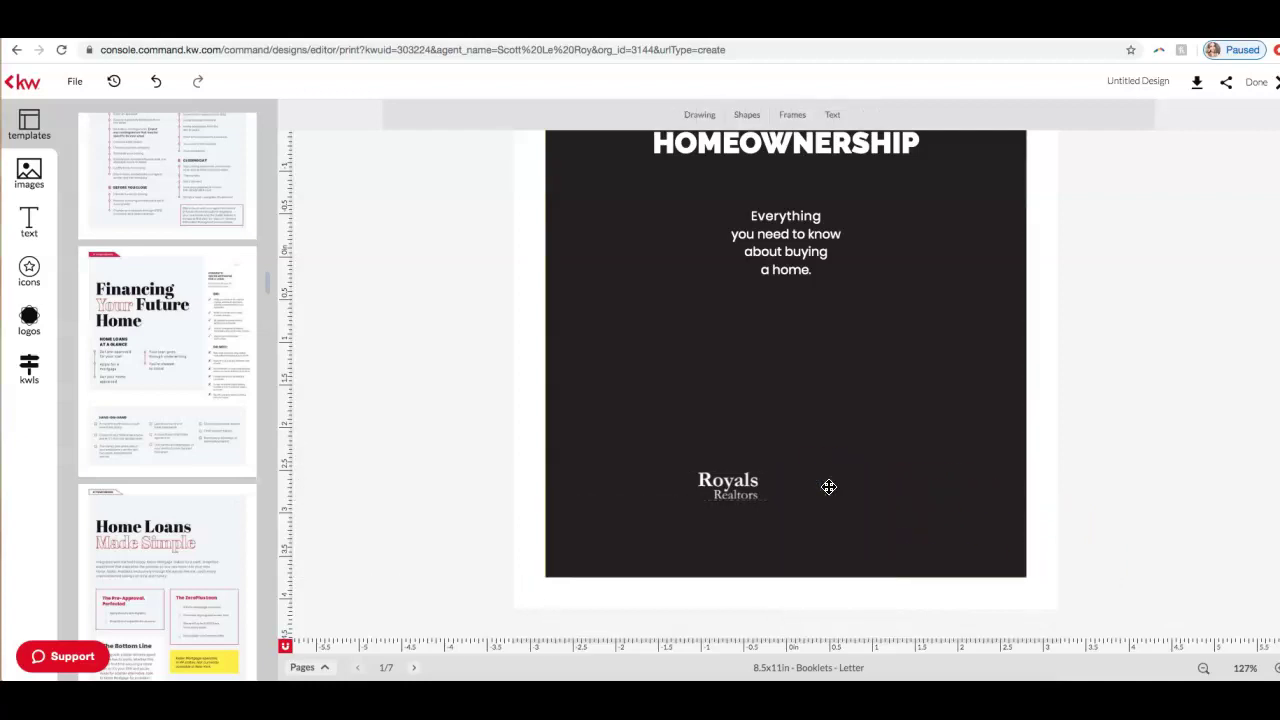
{"action": "left_click", "coordinate": [716, 488]}
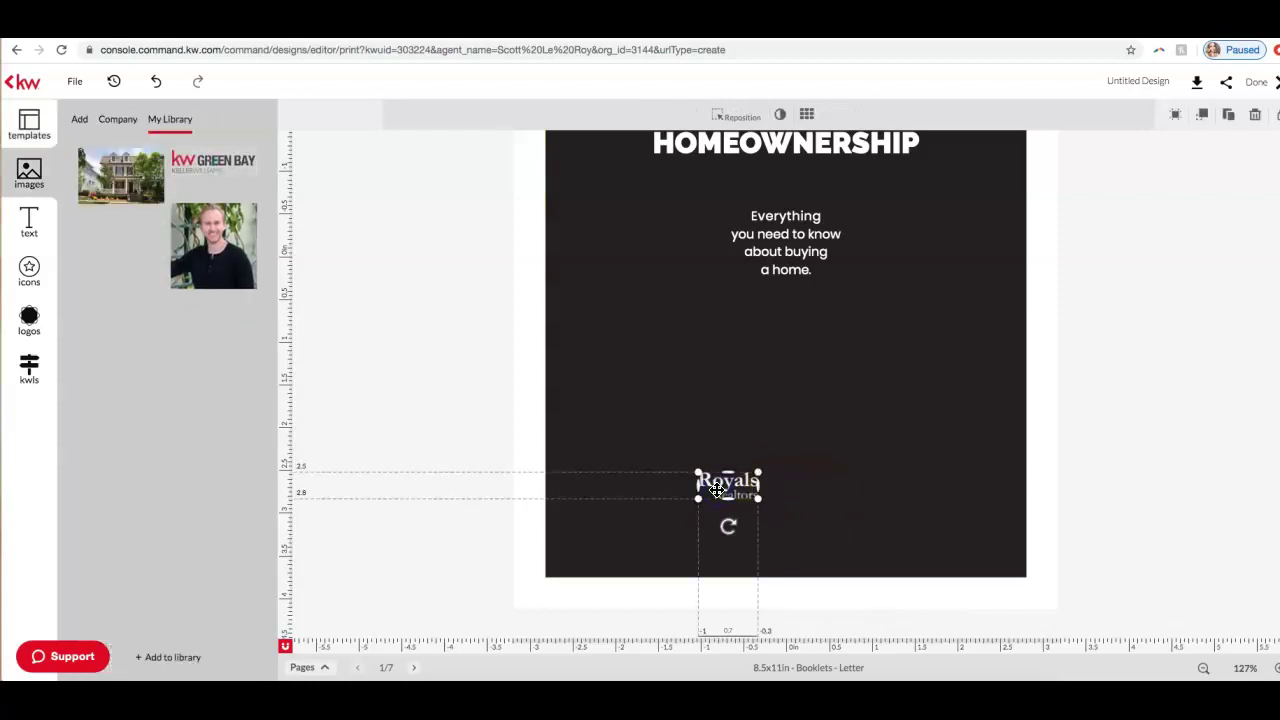
{"action": "key", "text": "Delete"}
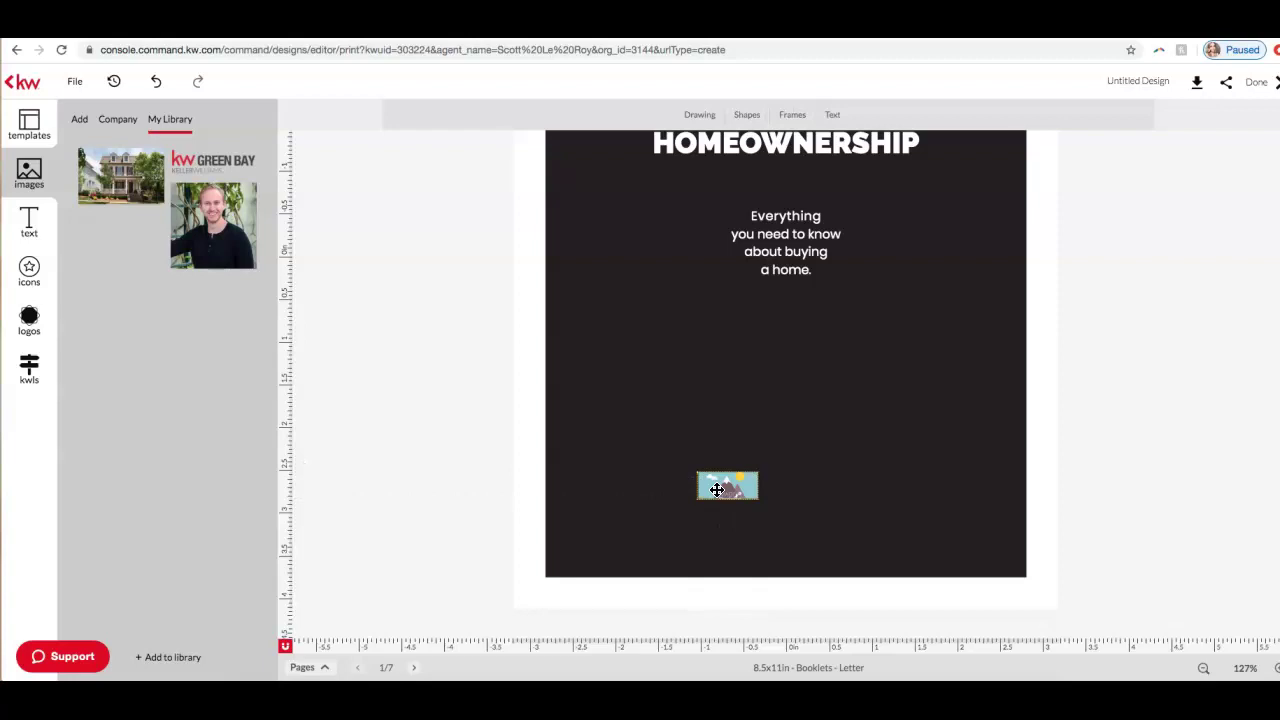
{"action": "left_click", "coordinate": [716, 488]}
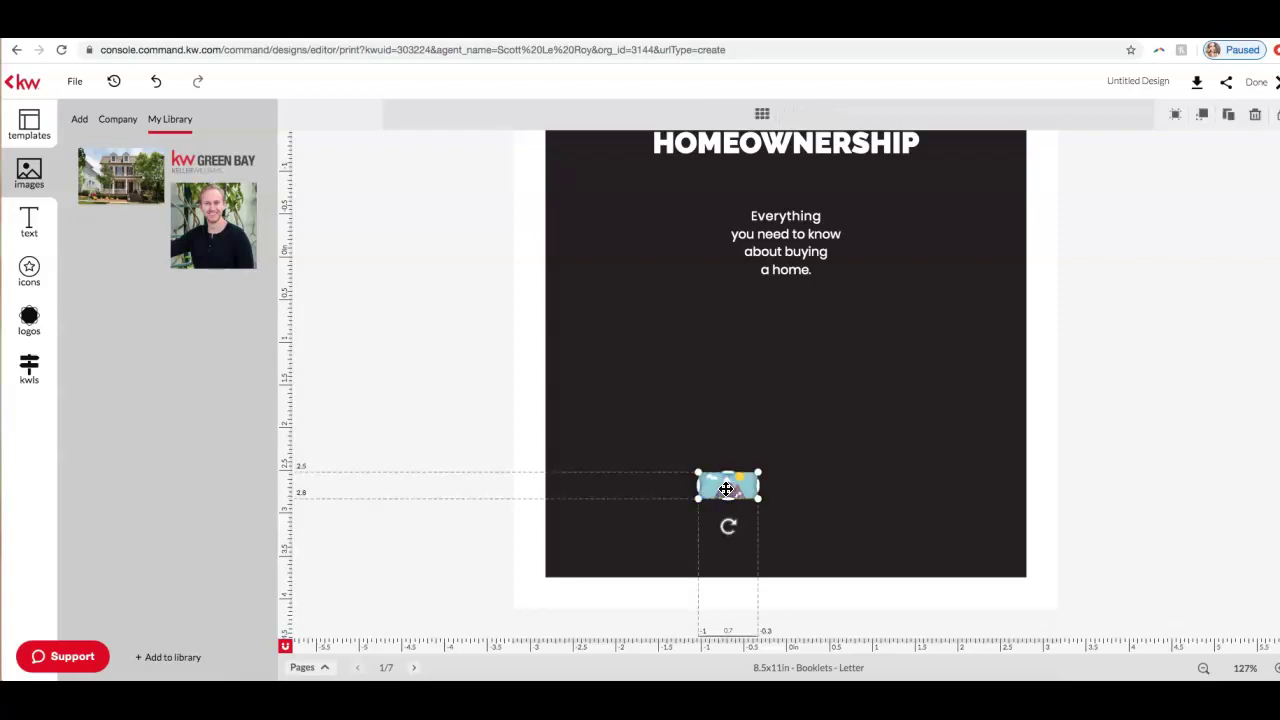
{"action": "key", "text": "Delete"}
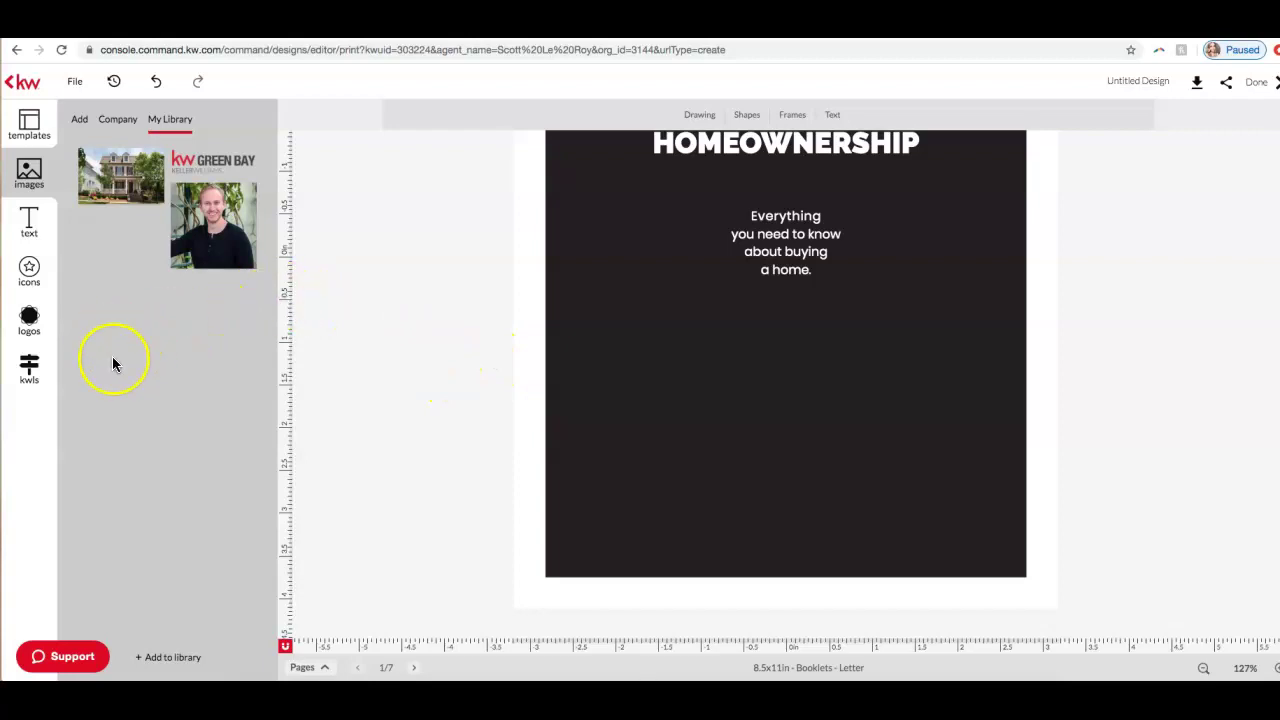
- Add the white KW Keller Williams logo from Logos > Company > KW to the cover
{"action": "left_click", "coordinate": [26, 320]}
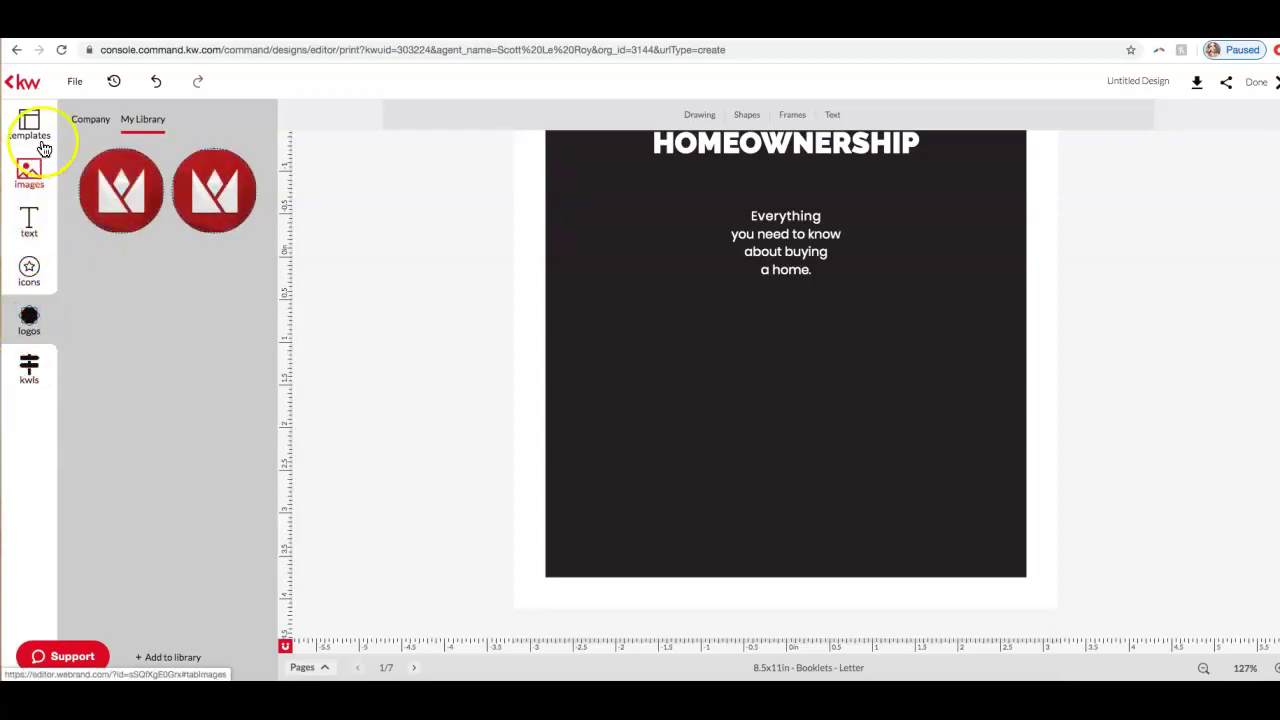
{"action": "left_click", "coordinate": [92, 121]}
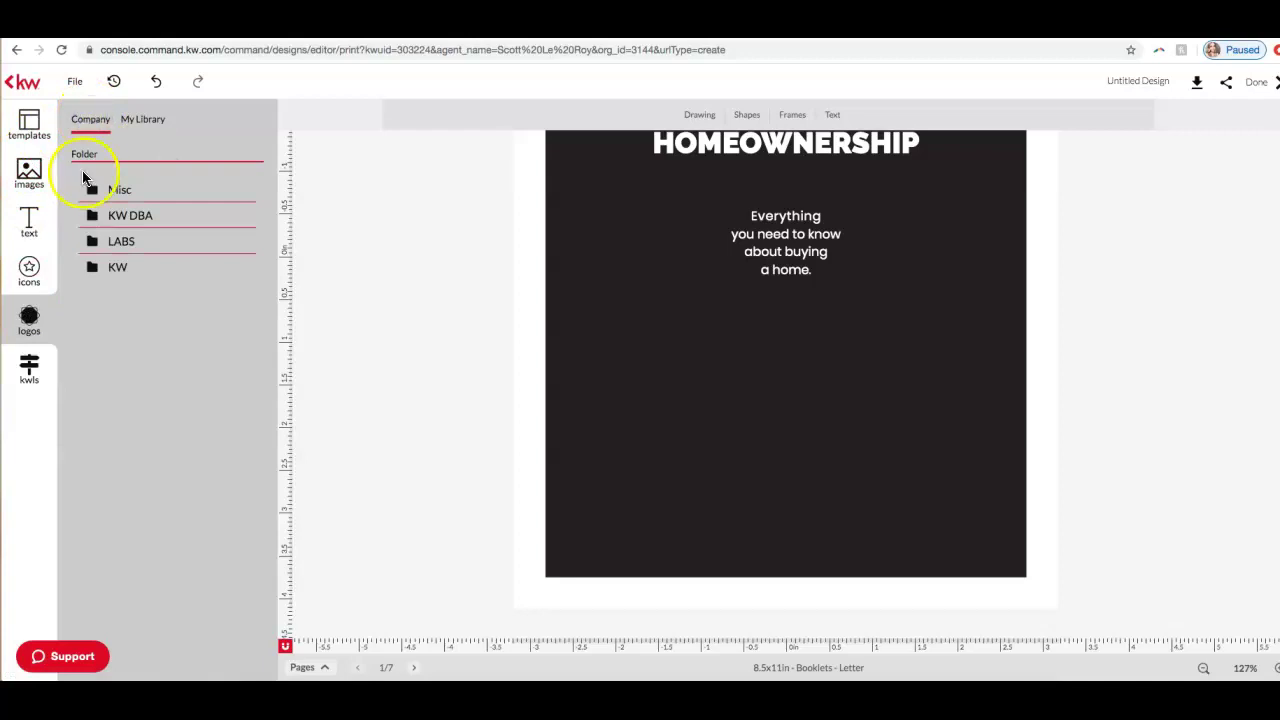
{"action": "left_click", "coordinate": [107, 270]}
{"action": "scroll", "coordinate": [106, 277], "scroll_direction": "down", "scroll_amount": 5}
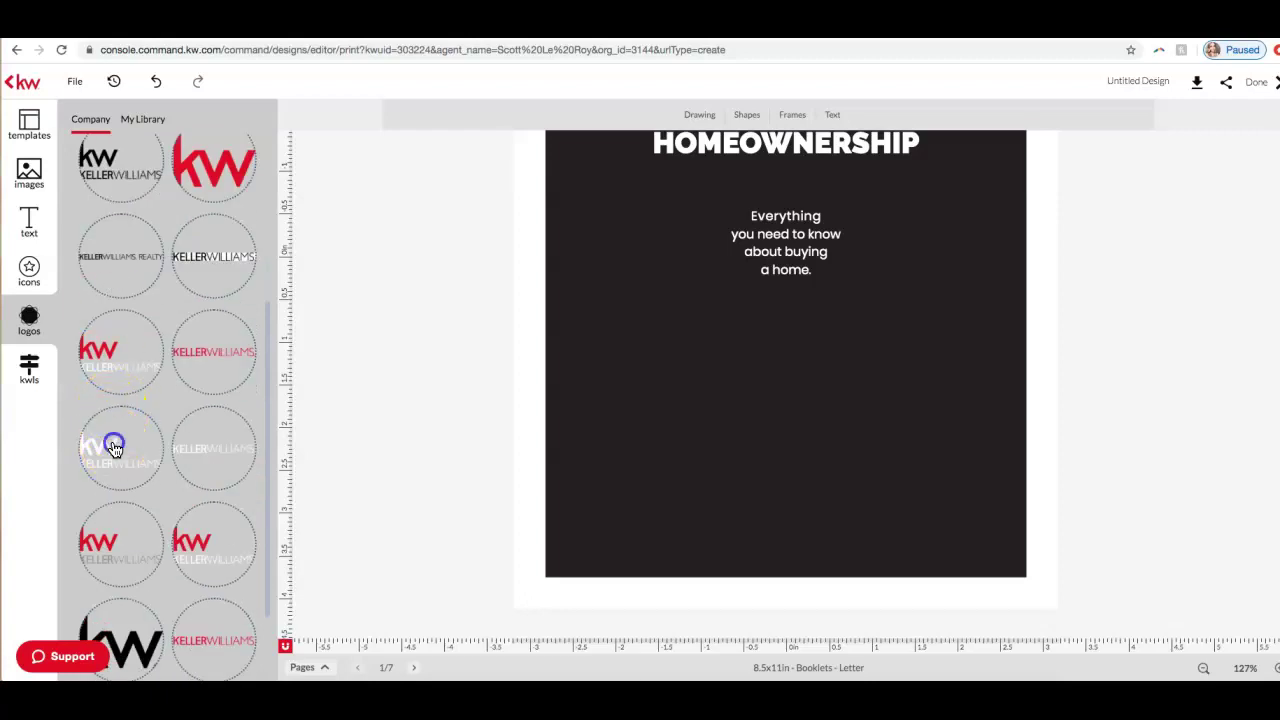
{"action": "left_click", "coordinate": [115, 450]}
- Move the logo below the 'Everything you need to know' subtitle and scale it down
{"action": "left_click_drag", "start_coordinate": [760, 263], "coordinate": [725, 397]}
{"action": "left_click_drag", "start_coordinate": [649, 334], "coordinate": [786, 390]}
{"action": "left_click_drag", "start_coordinate": [843, 429], "coordinate": [777, 428]}
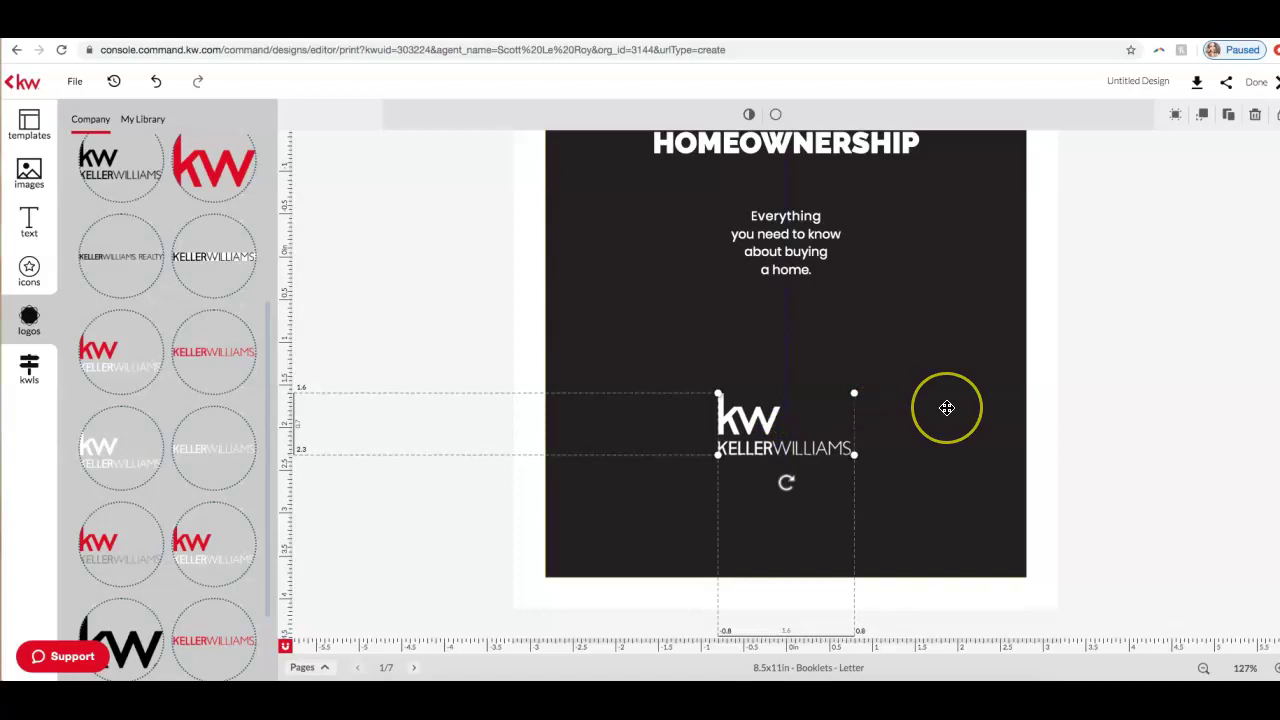
{"action": "left_click", "coordinate": [1224, 387]}
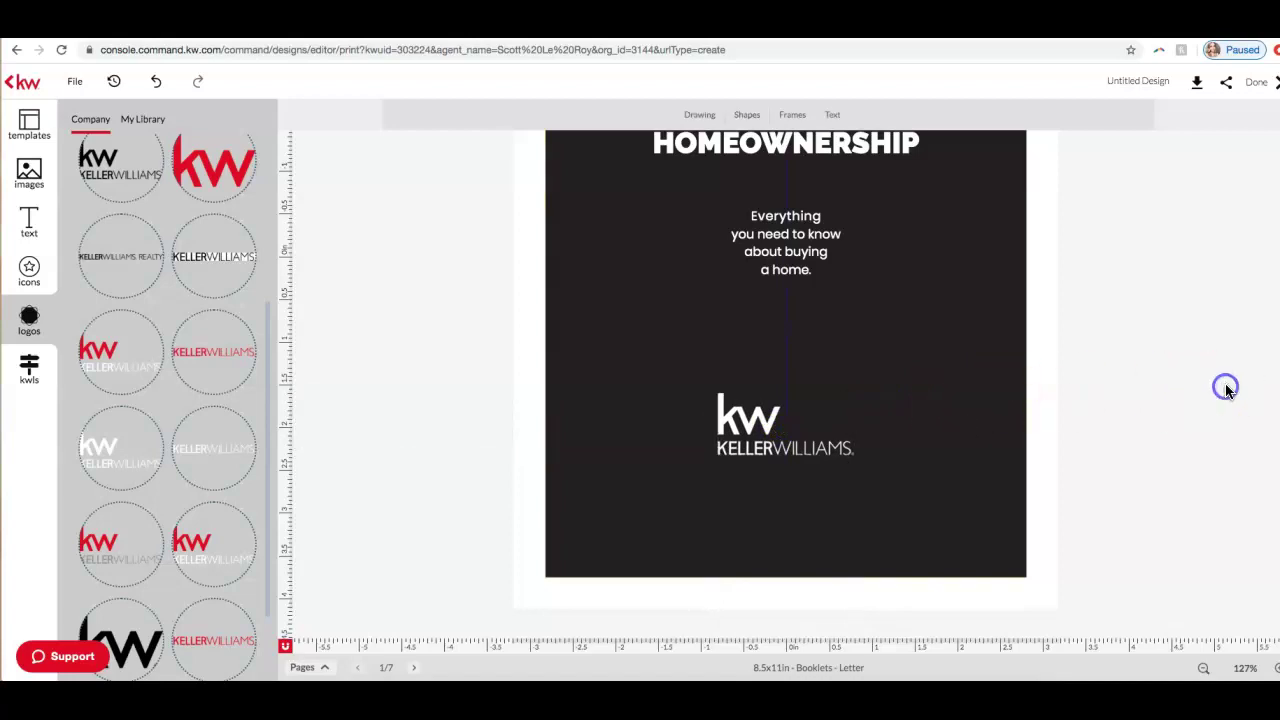
{"action": "left_click", "coordinate": [765, 425]}
{"action": "left_click_drag", "start_coordinate": [714, 391], "coordinate": [782, 443]}
- Deselect the resized cover logo and show thumbnails of all seven booklet pages
{"action": "left_click", "coordinate": [1052, 397]}
{"action": "scroll", "coordinate": [1052, 397], "scroll_direction": "up", "scroll_amount": 5}
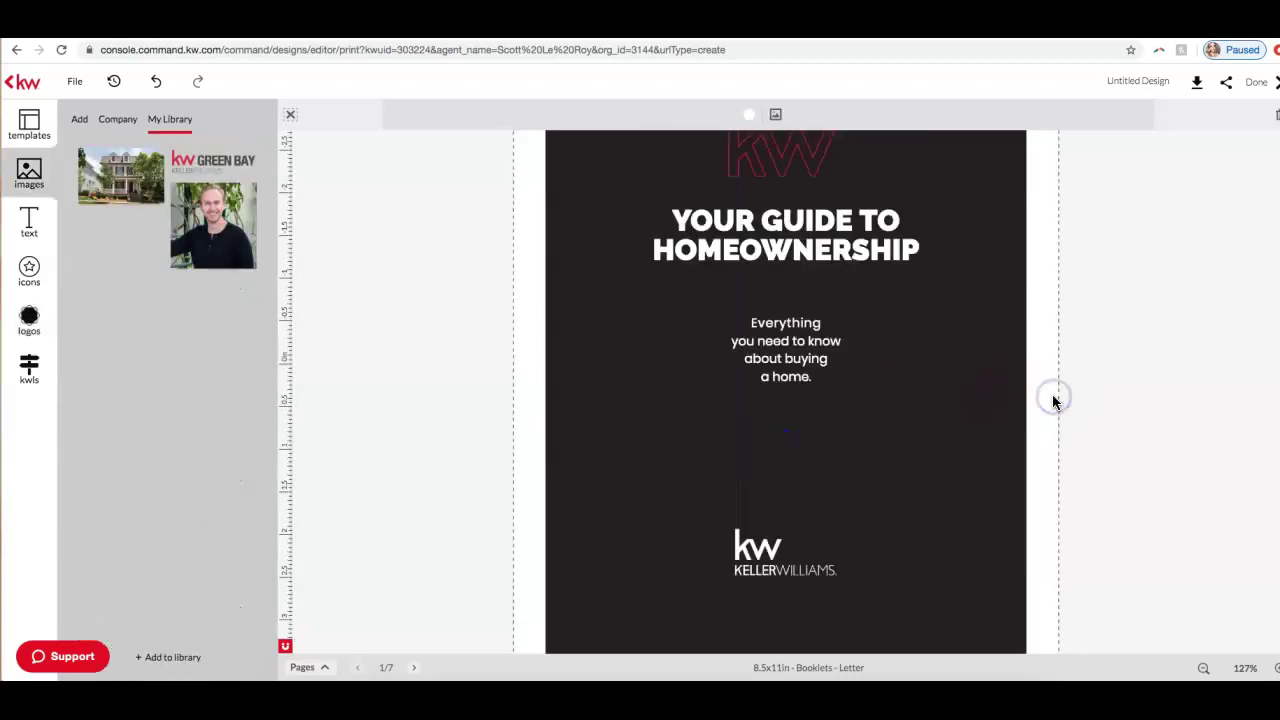
{"action": "scroll", "coordinate": [1052, 402], "scroll_direction": "down", "scroll_amount": 3}
{"action": "scroll", "coordinate": [1052, 402], "scroll_direction": "up", "scroll_amount": 3}
{"action": "left_click", "coordinate": [1023, 371]}
{"action": "left_click", "coordinate": [158, 228]}
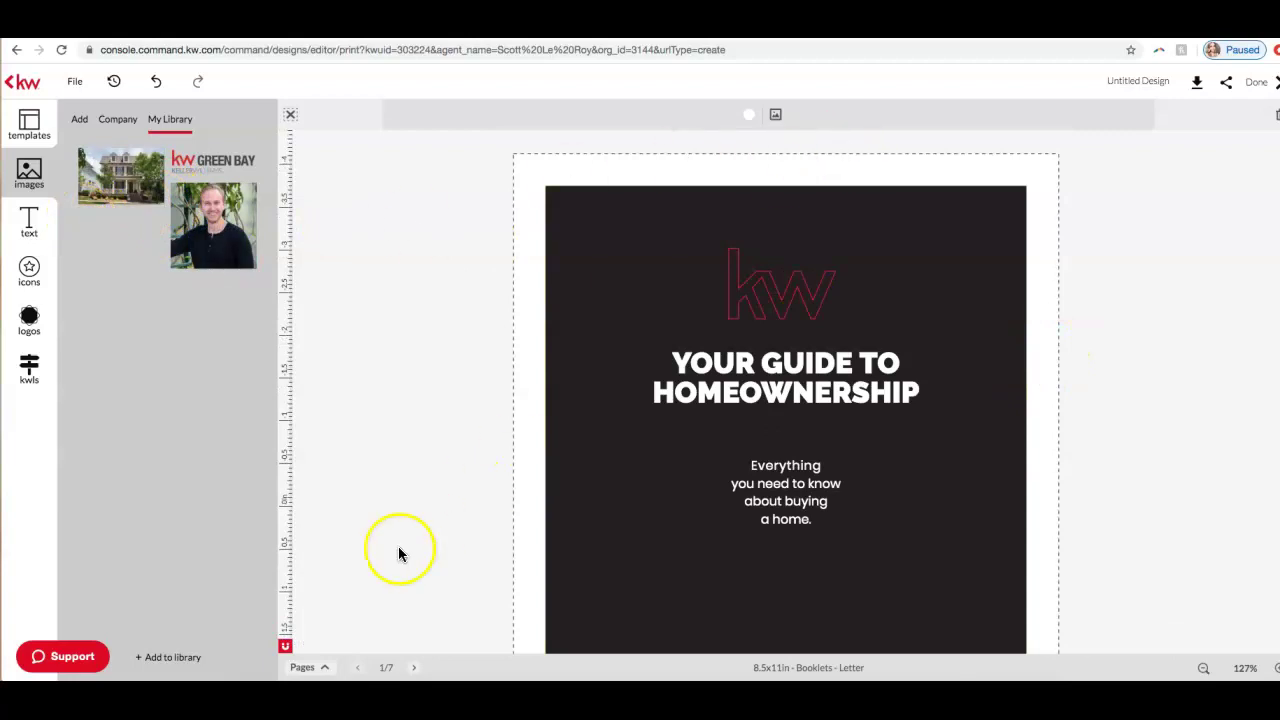
{"action": "left_click", "coordinate": [310, 668]}
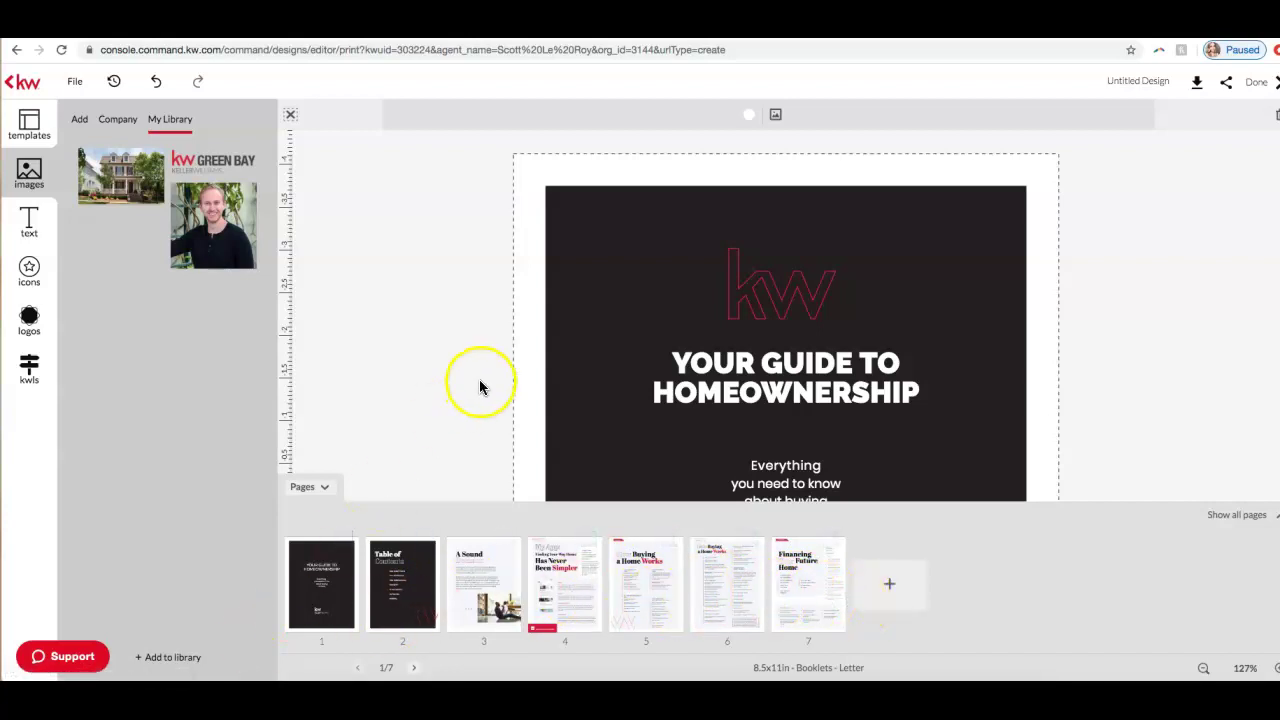
- Change the design title from 'Untitled Design' to 'Buyer Guide - Site'
{"action": "left_click", "coordinate": [1122, 79]}
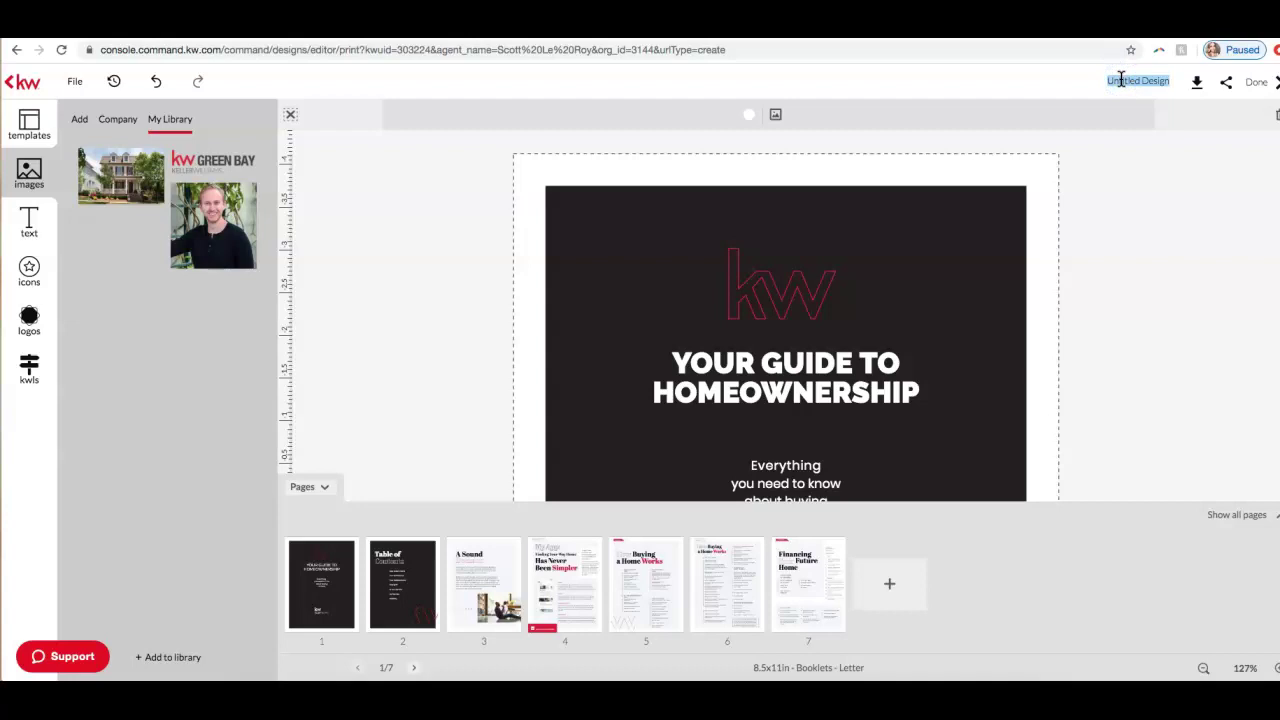
{"action": "type", "text": "Buyer Guide - Site"}
{"action": "key", "text": "Return"}
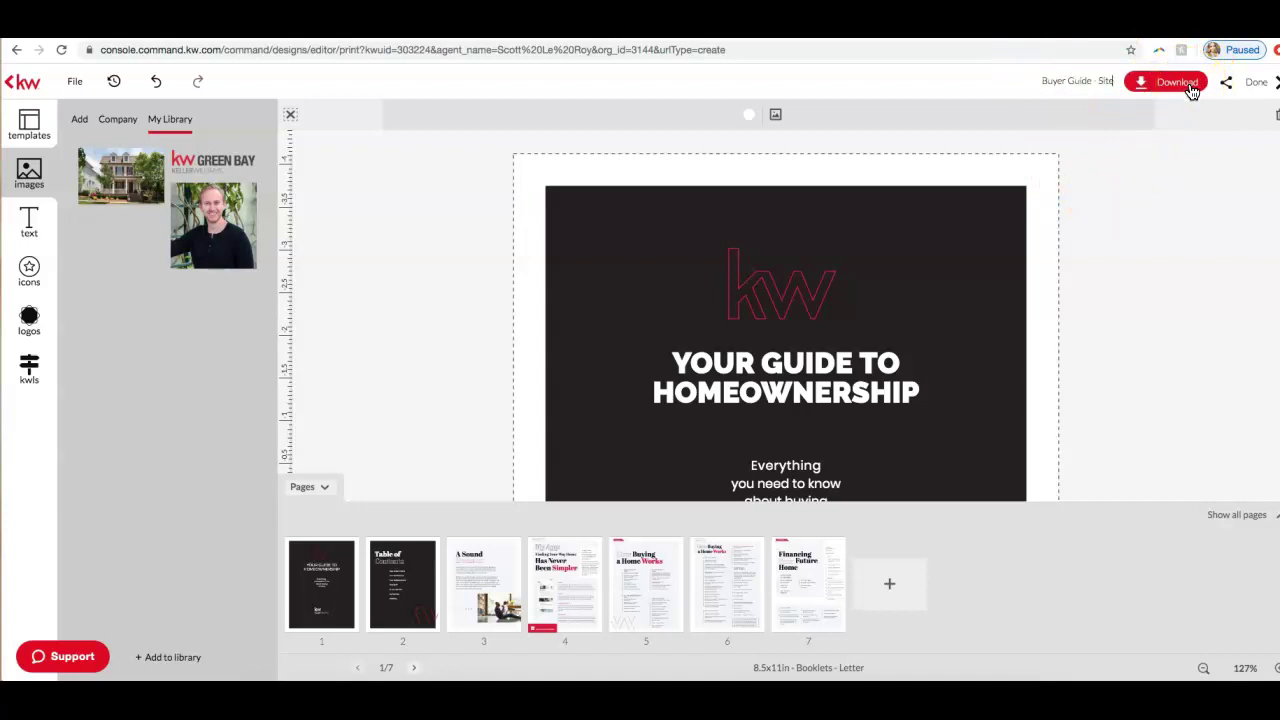
- Set up a PDF download of page range 1 to 7 at Standard web quality
{"action": "left_click", "coordinate": [1191, 88]}
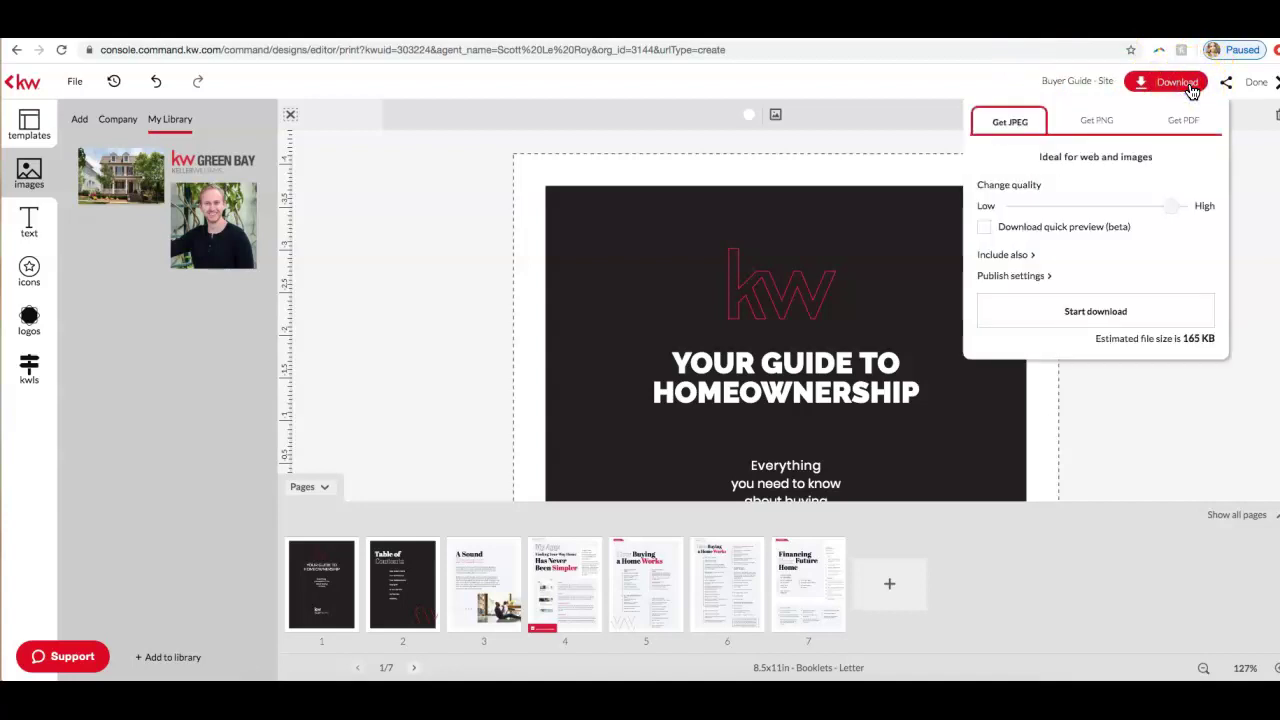
{"action": "left_click", "coordinate": [1186, 120]}
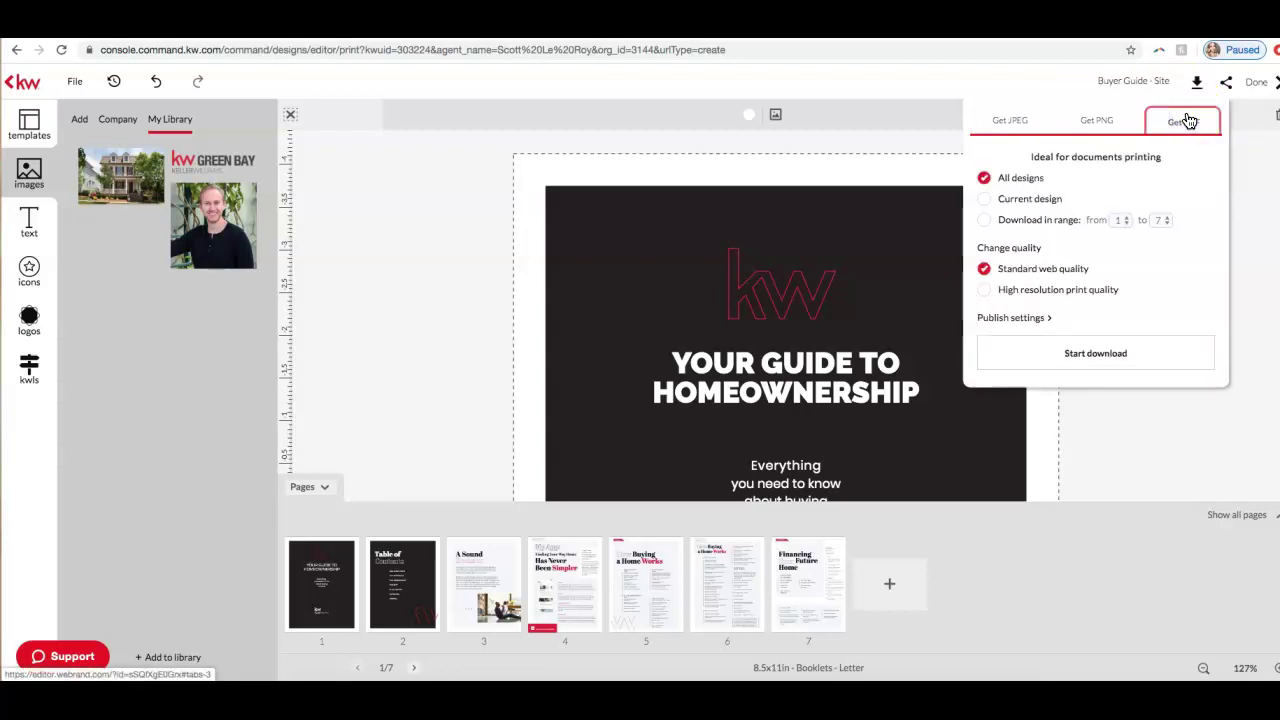
{"action": "left_click", "coordinate": [1055, 222]}
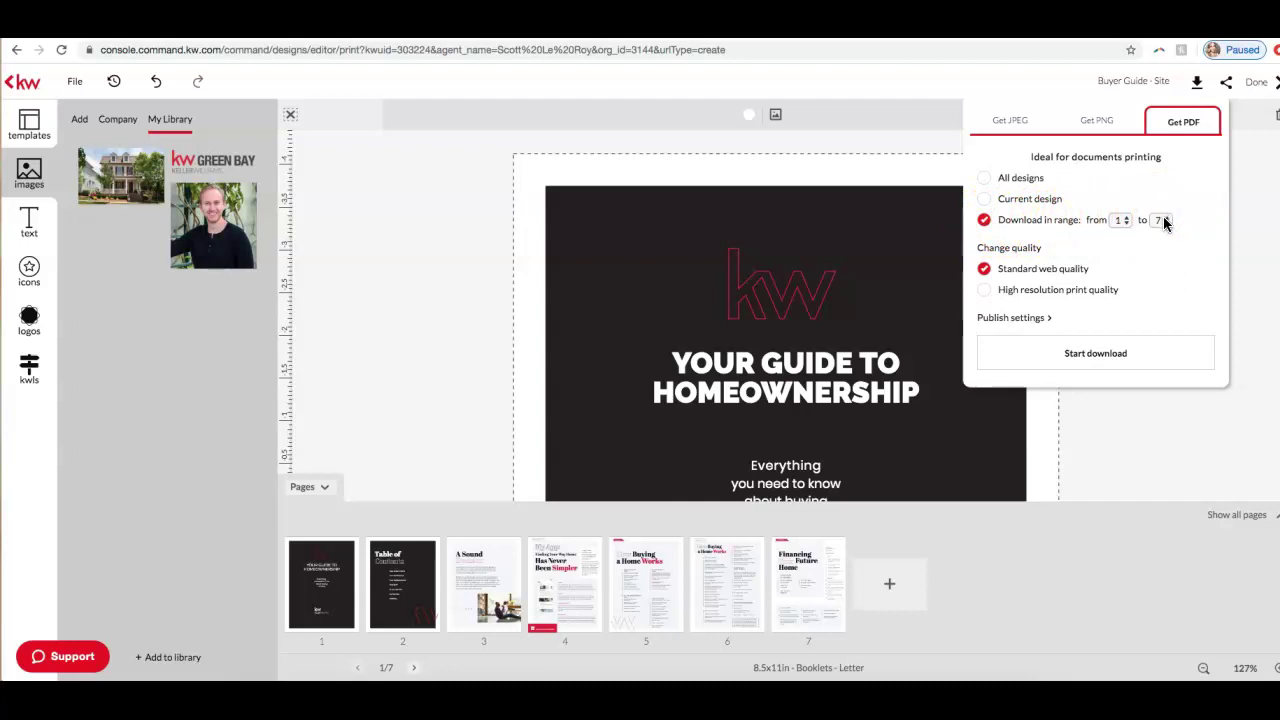
{"action": "left_click", "coordinate": [1022, 274]}
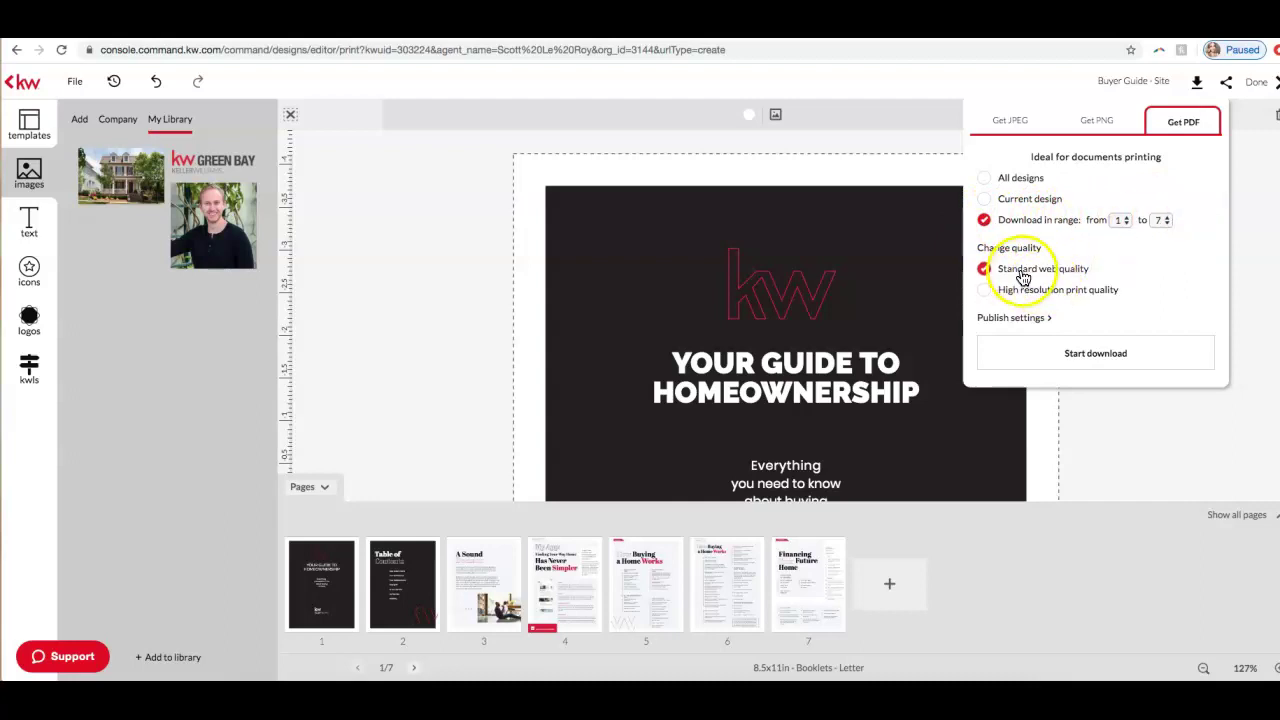
{"action": "left_click", "coordinate": [1066, 274]}
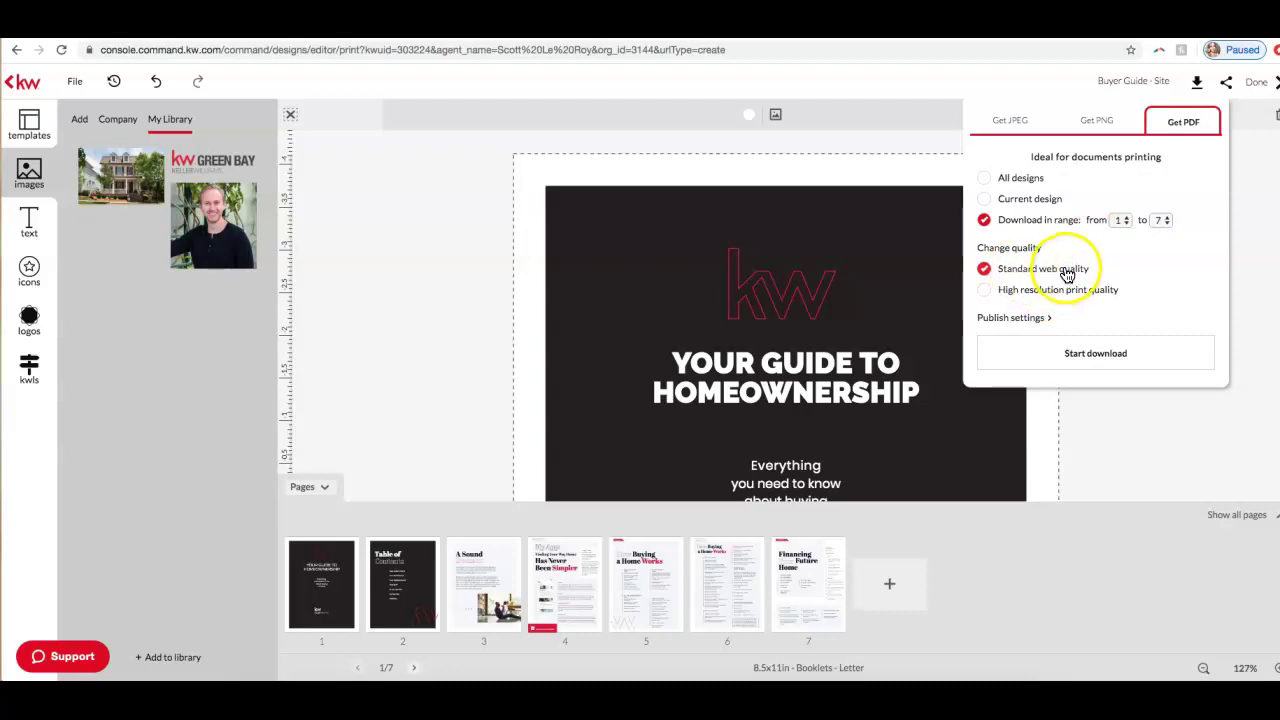
{"action": "left_click", "coordinate": [1019, 291]}
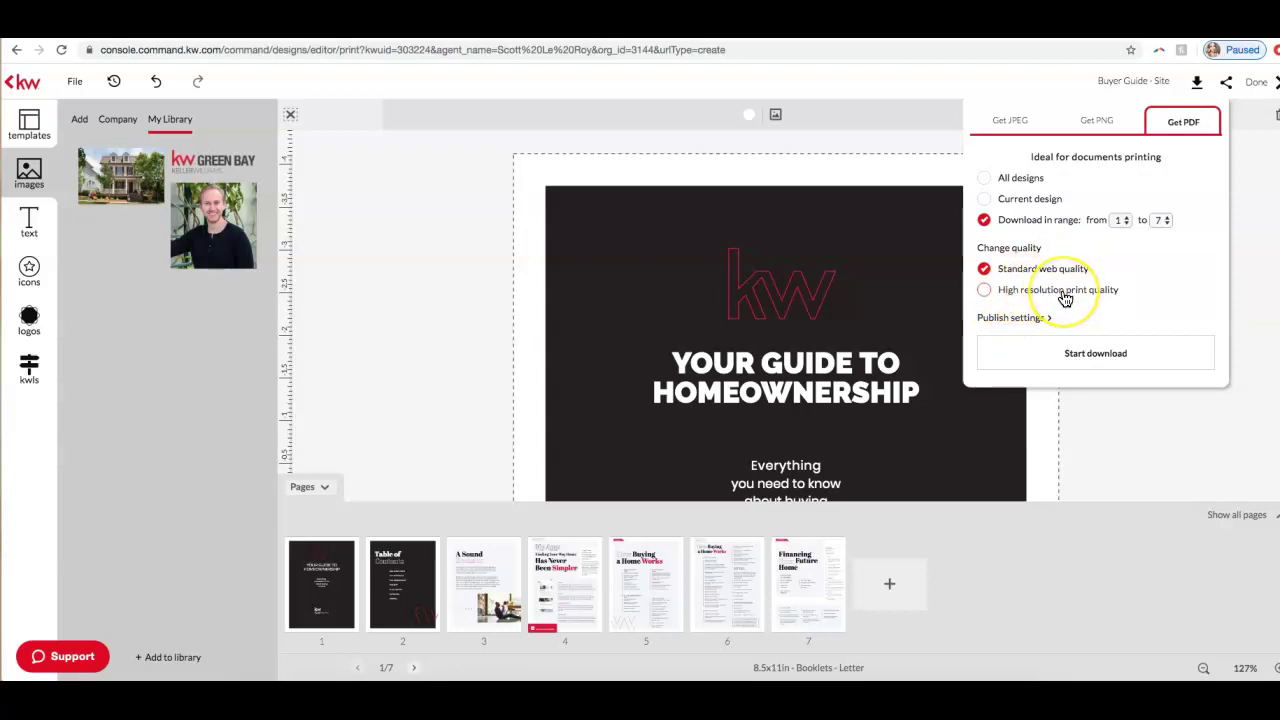
- Export the booklet PDF as buyerguidesite_original.pdf into the Downloads folder
{"action": "left_click", "coordinate": [1078, 356]}
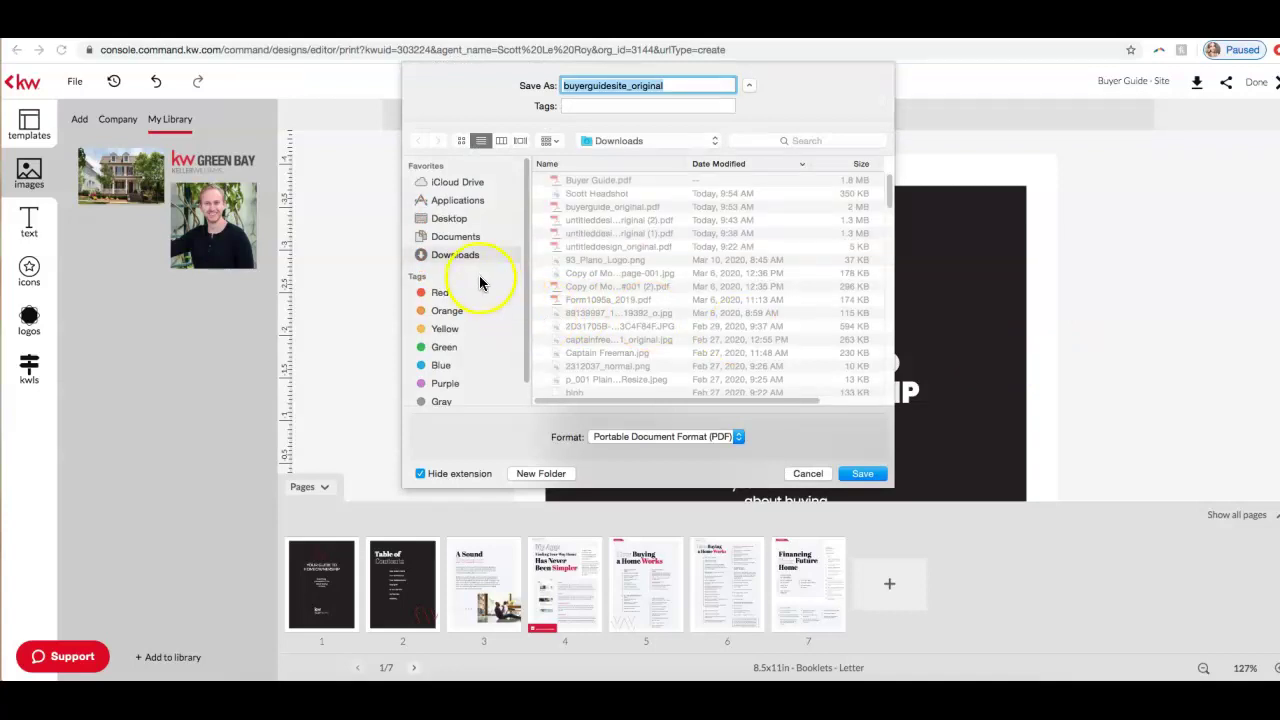
{"action": "left_click", "coordinate": [864, 473]}
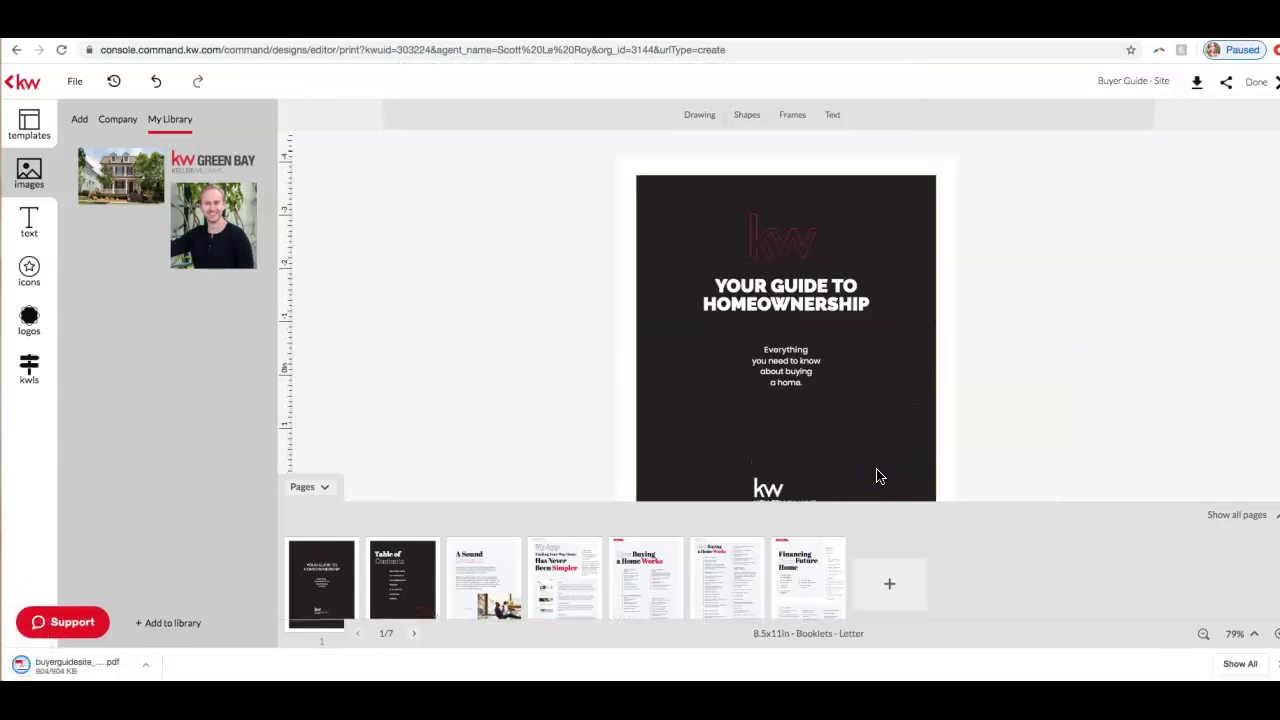
- Switch to the browser and open Google Drive's Recent files page
{"action": "left_click", "coordinate": [796, 478]}
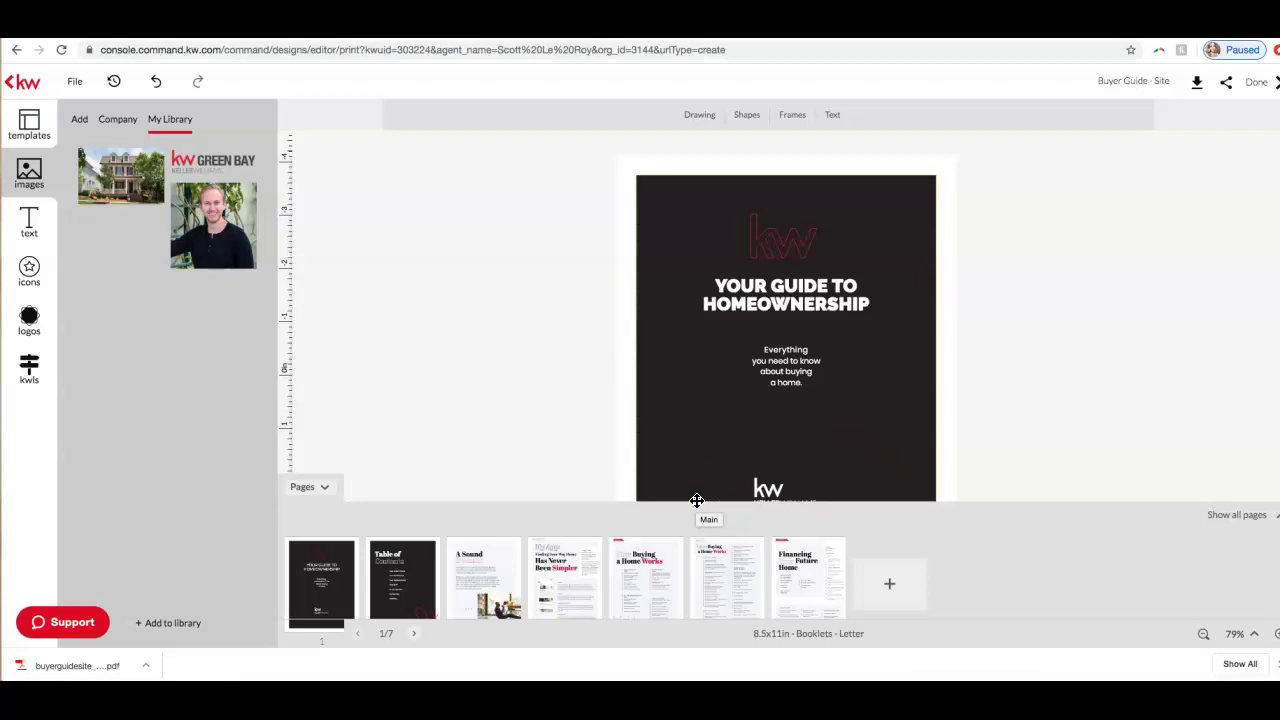
{"action": "left_click", "coordinate": [640, 471]}
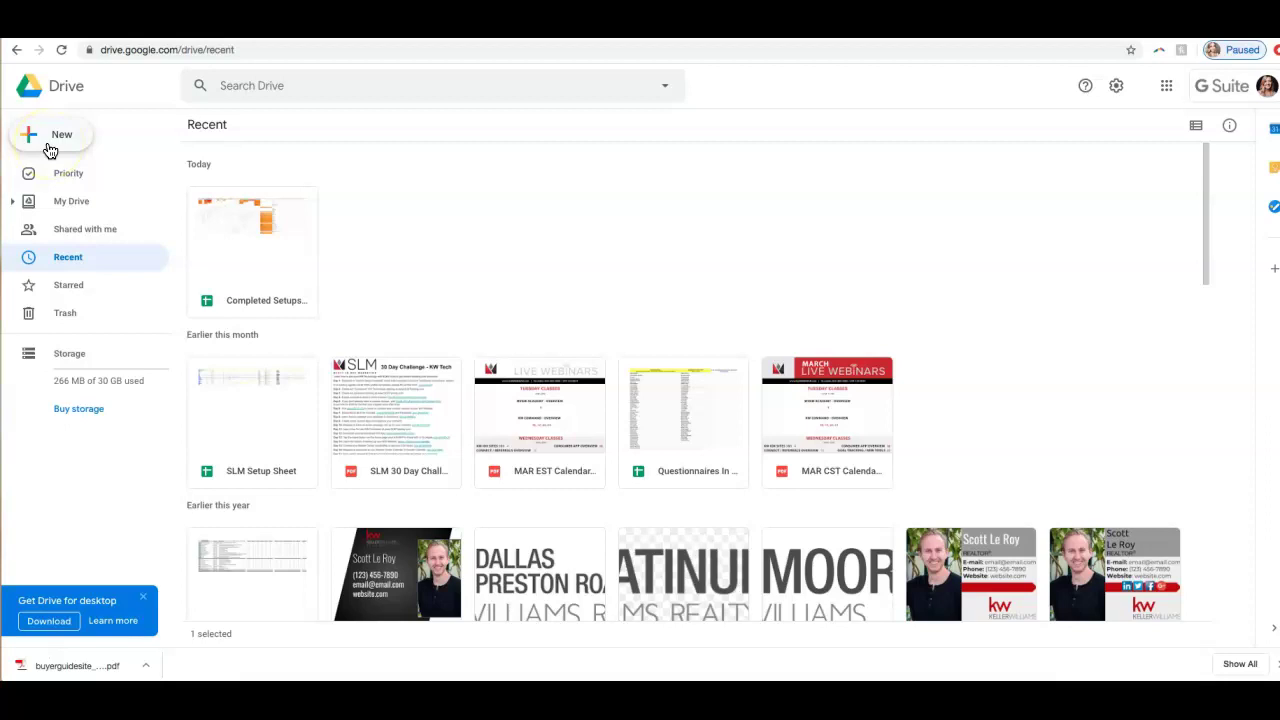
- Upload buyerguidesite_original.pdf from Downloads and select it under Today in Recent
{"action": "left_click", "coordinate": [49, 150]}
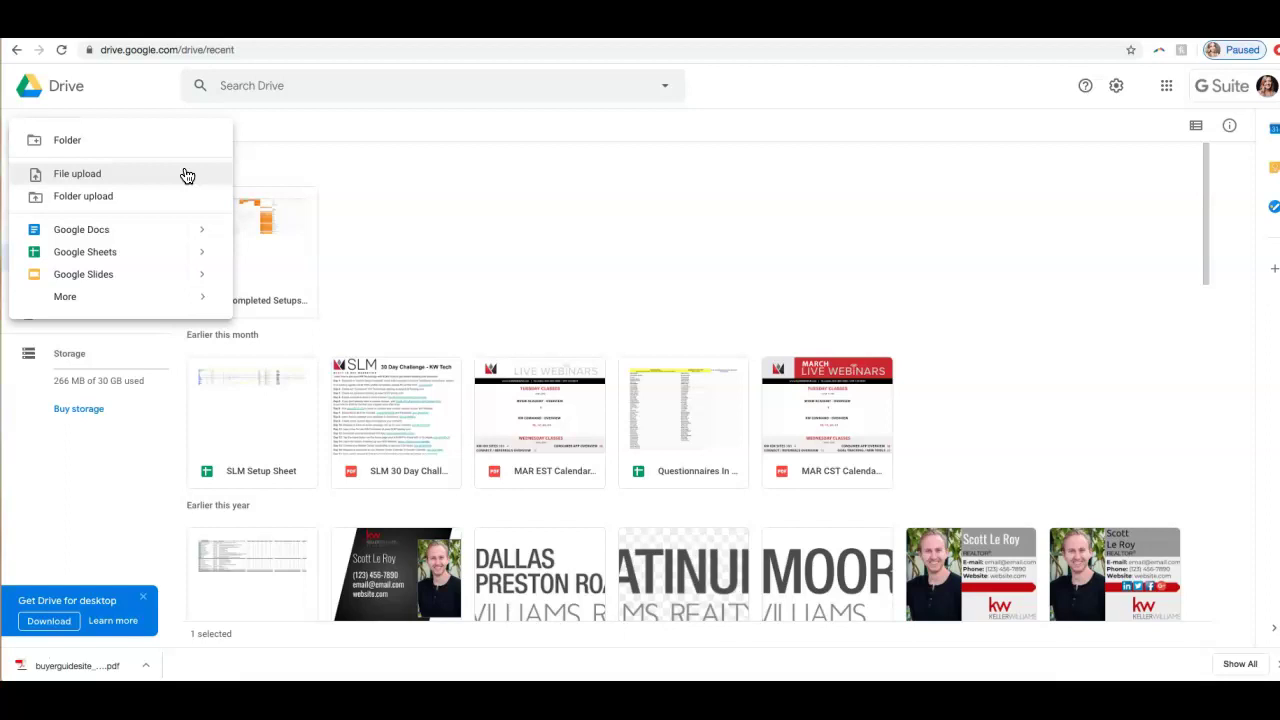
{"action": "left_click", "coordinate": [187, 175]}
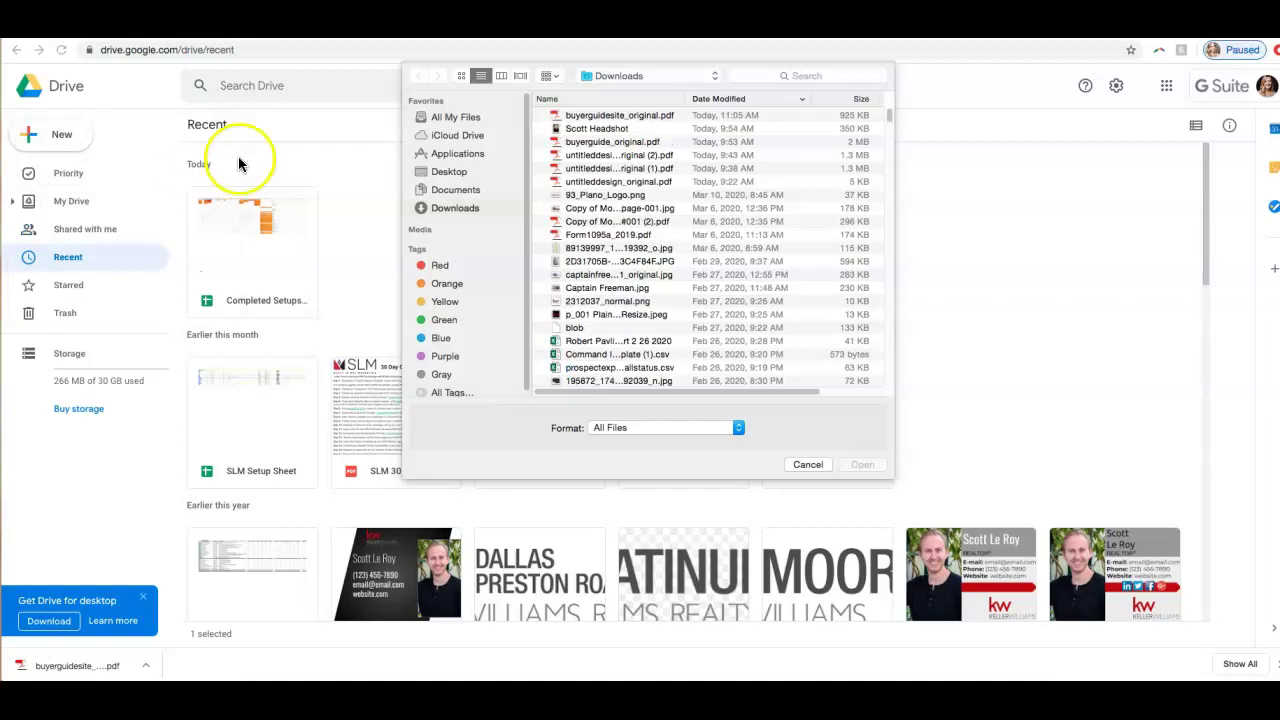
{"action": "left_click", "coordinate": [577, 119]}
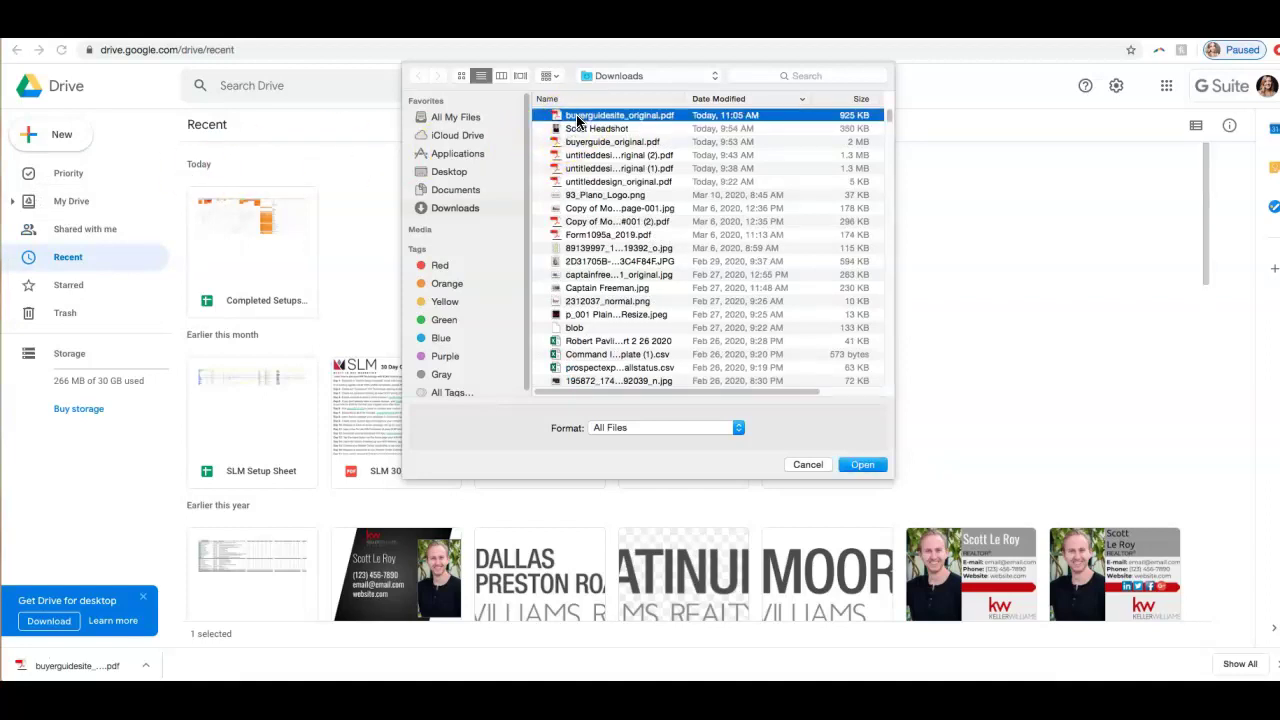
{"action": "double_click", "coordinate": [577, 117]}
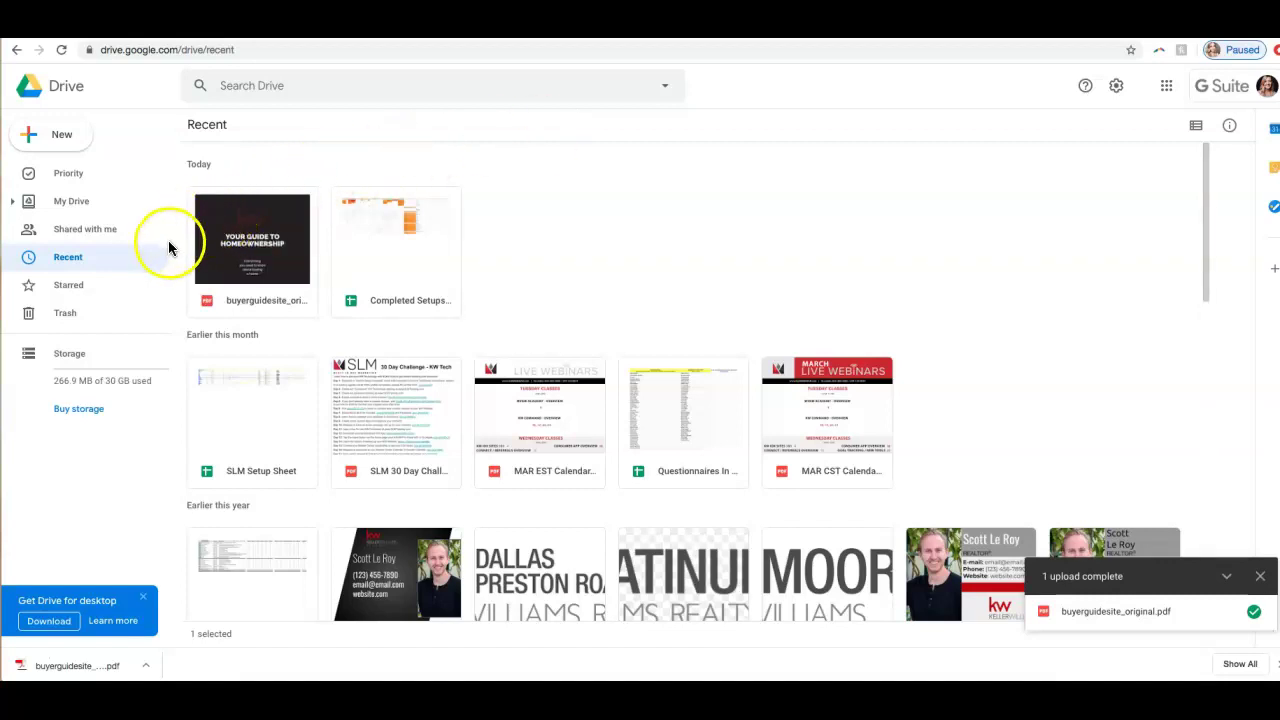
{"action": "left_click", "coordinate": [278, 268]}
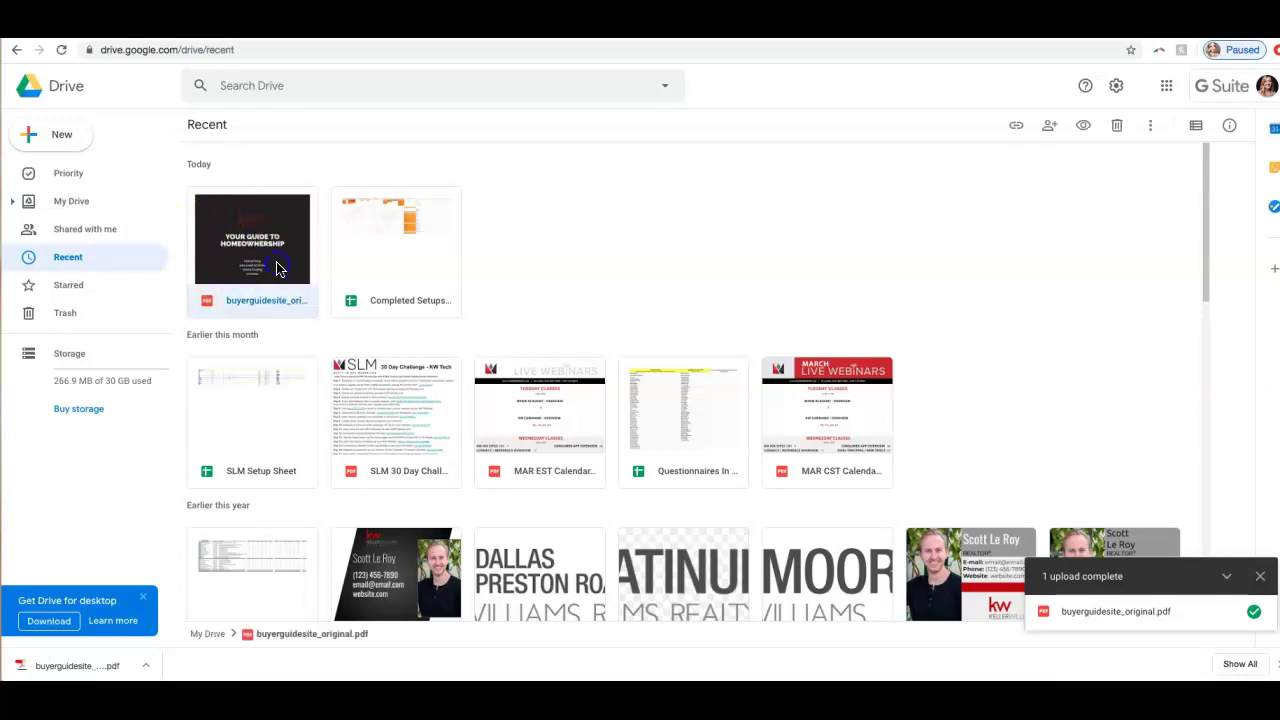
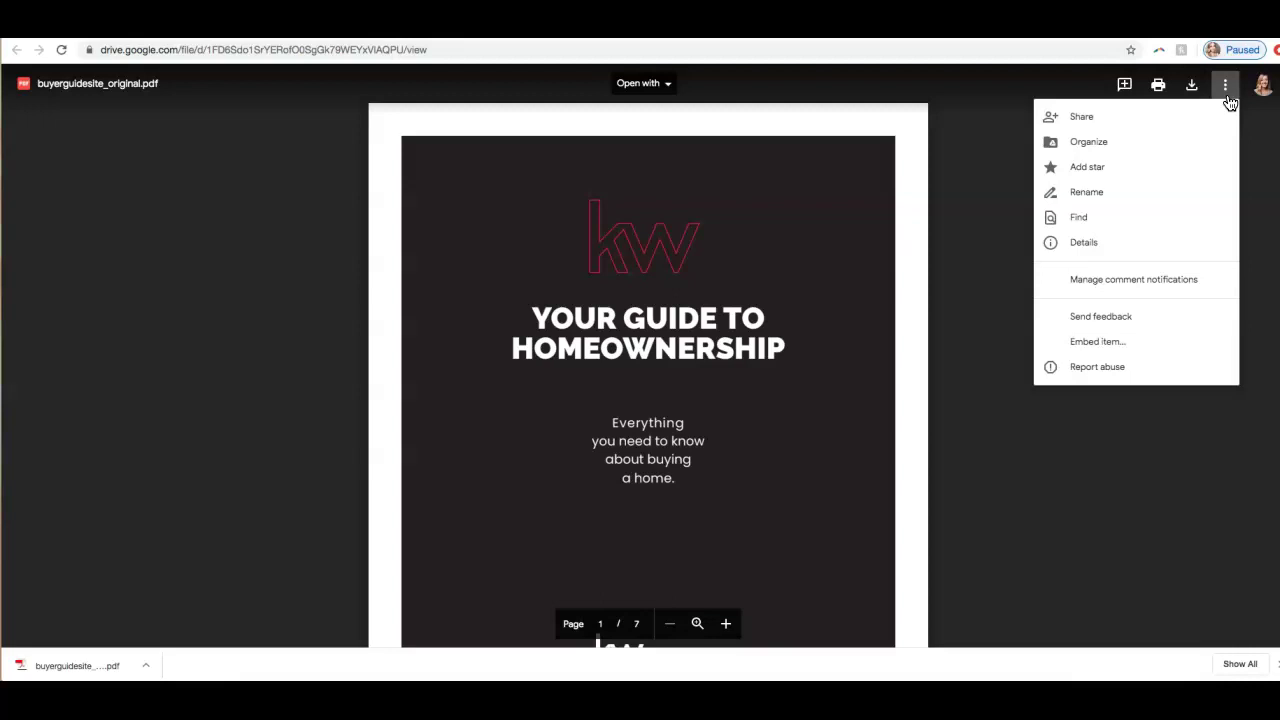
- Open the sharing options for buyerguidesite_original.pdf from the Drive preview
{"action": "left_click", "coordinate": [1168, 123]}
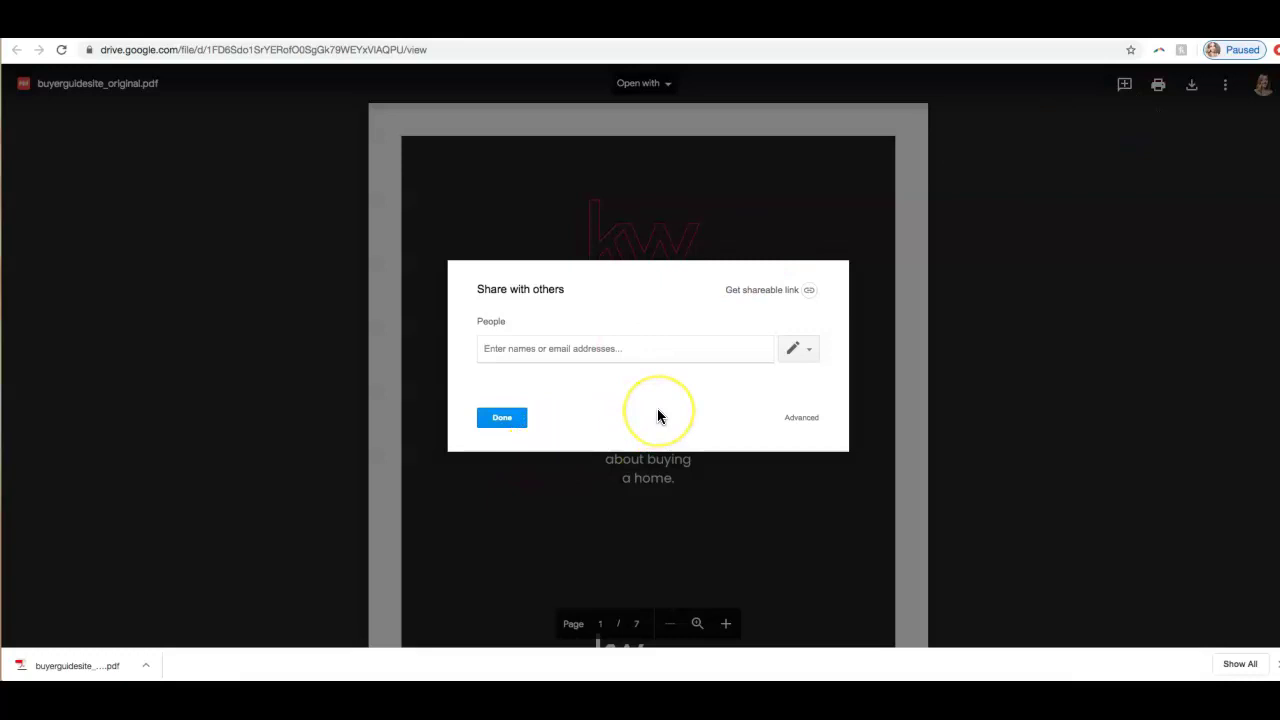
- Bring up the PDF's advanced link-sharing settings and access choices
{"action": "left_click", "coordinate": [801, 418]}
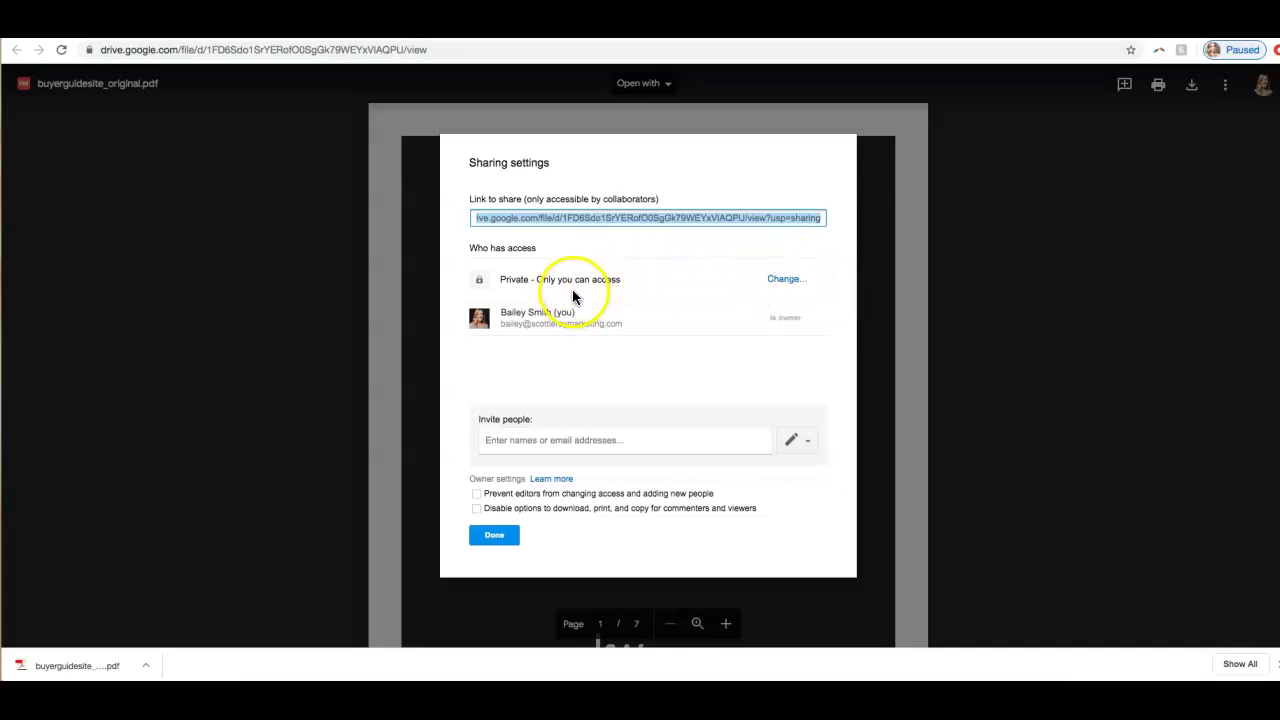
{"action": "left_click", "coordinate": [771, 285]}
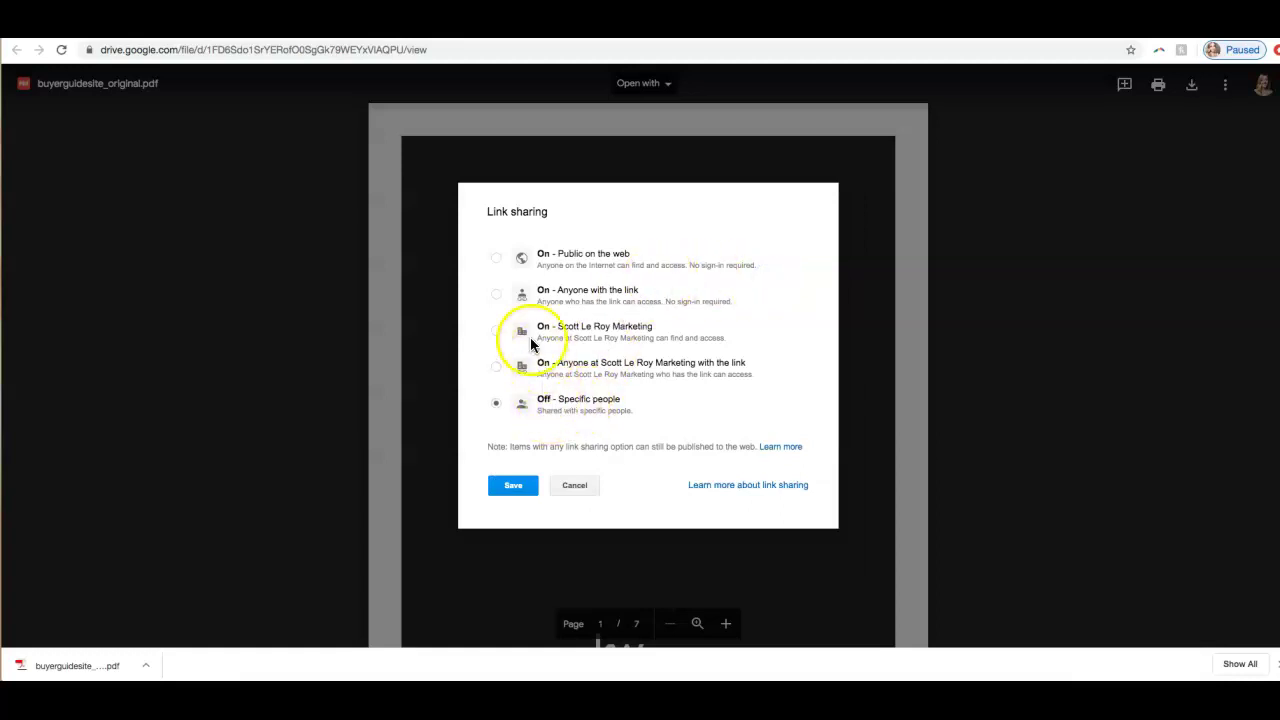
- Set the PDF's link sharing to On – Public on the web with Can view access, and save
{"action": "left_click", "coordinate": [497, 259]}
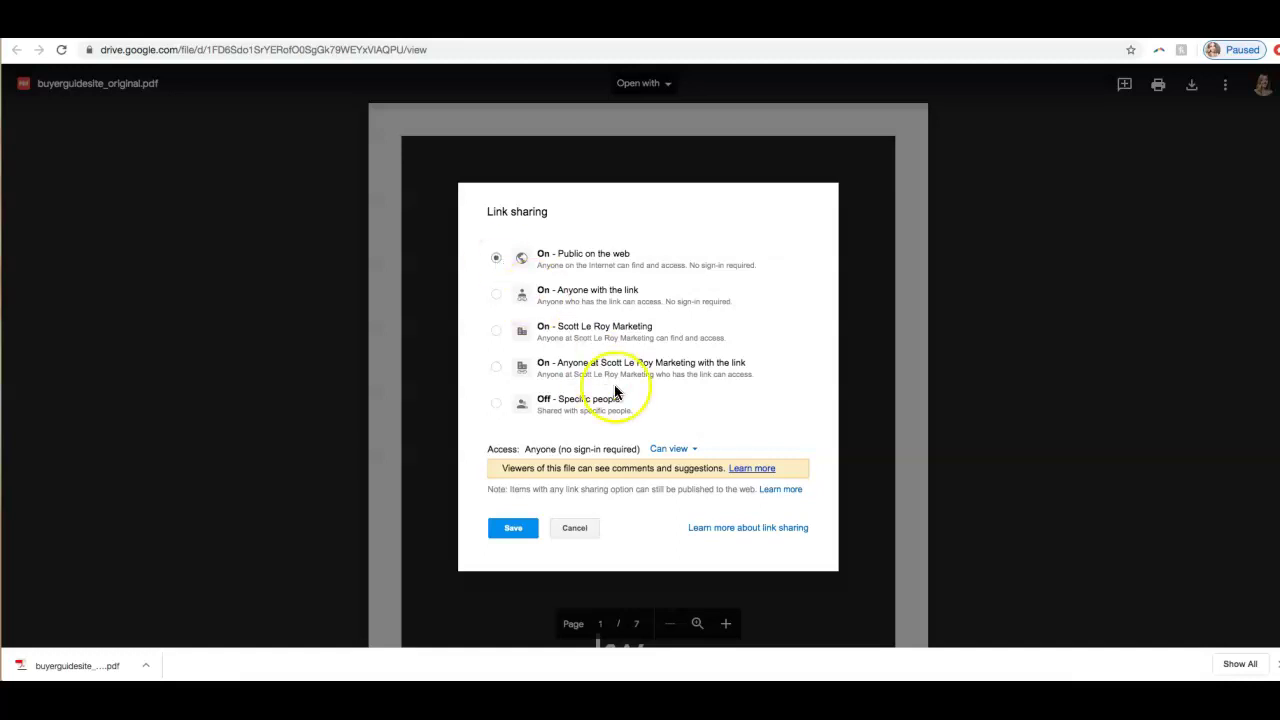
{"action": "left_click", "coordinate": [692, 453]}
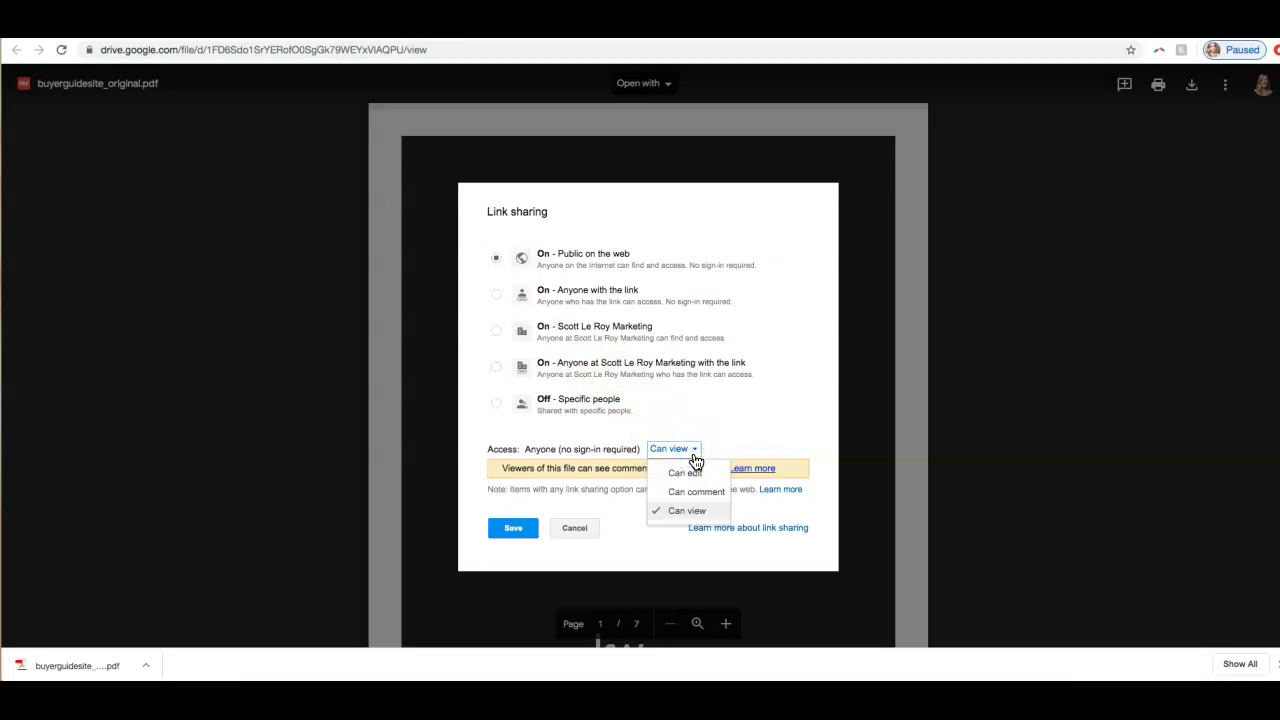
{"action": "left_click", "coordinate": [687, 510]}
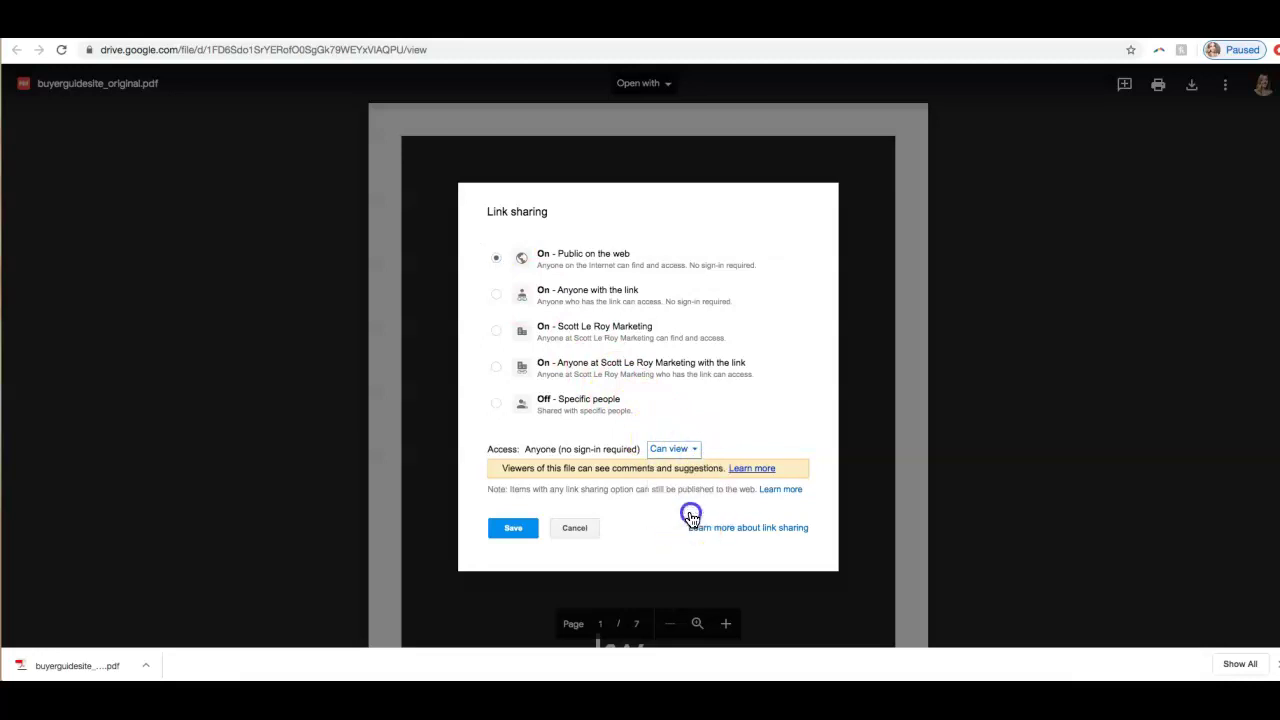
{"action": "left_click", "coordinate": [512, 530]}
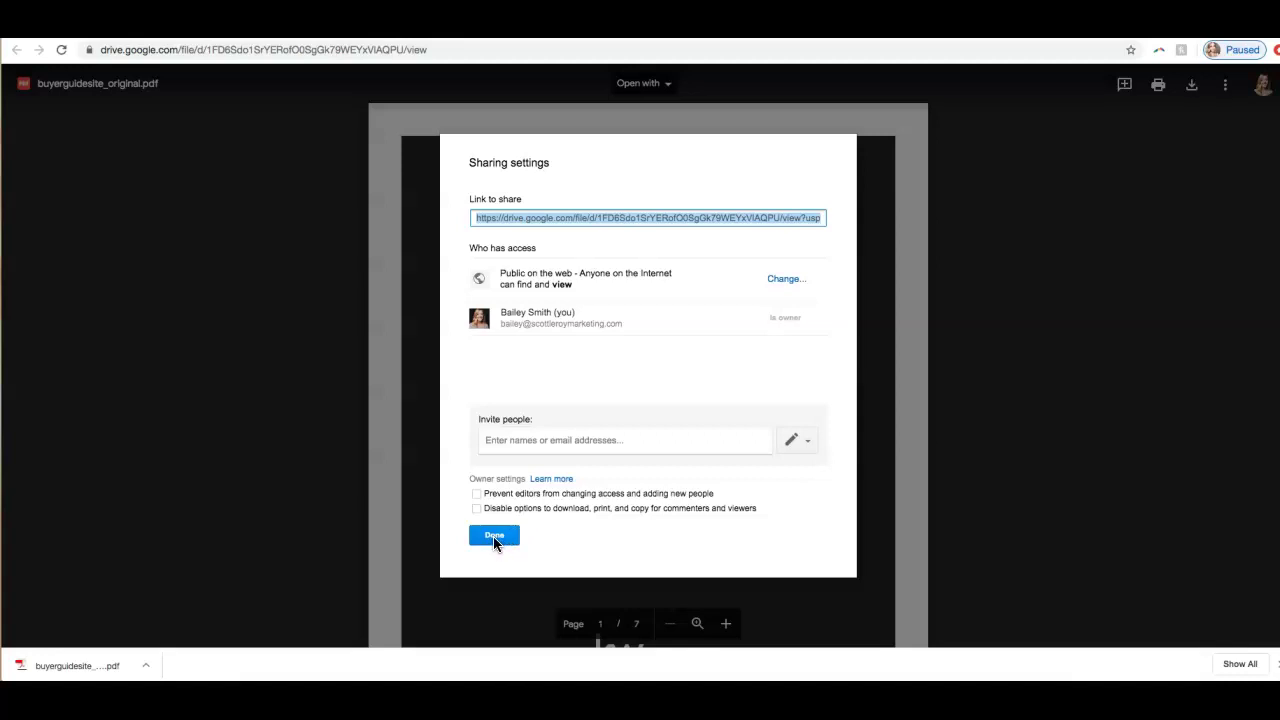
{"action": "left_click", "coordinate": [494, 538]}
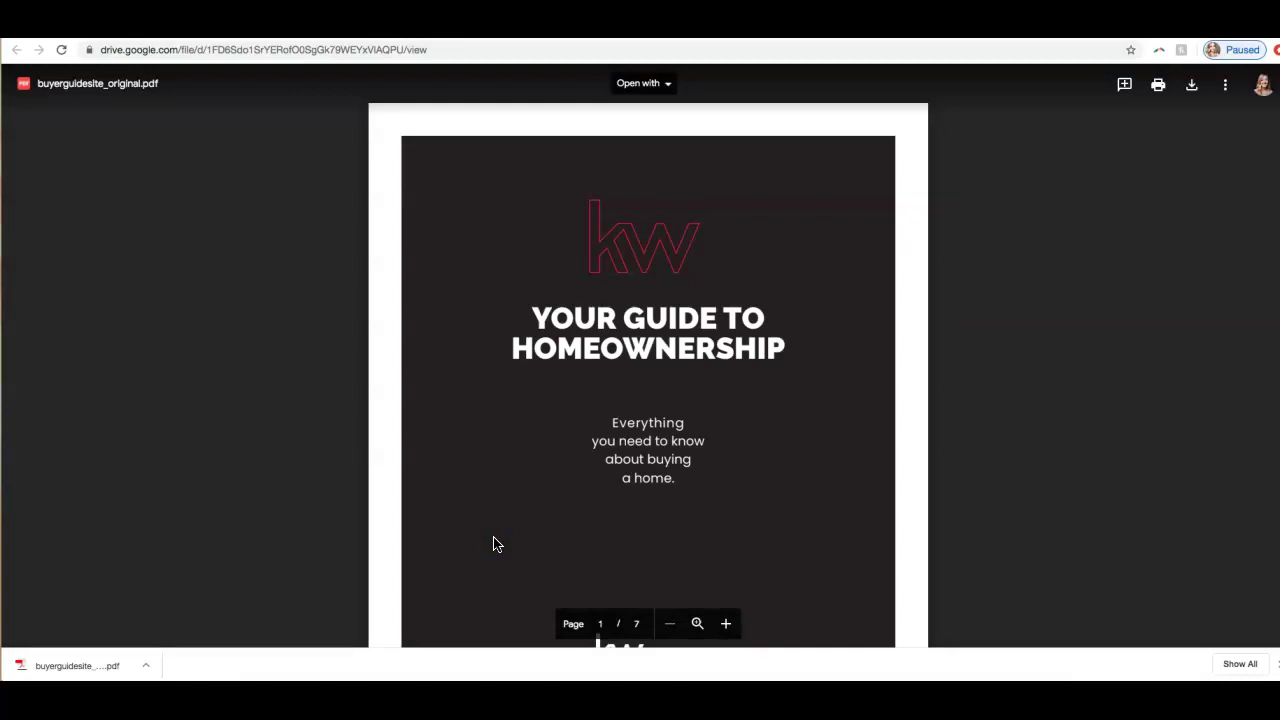
- Bring up the PDF's iframe embed code via Embed item, then go to the KW design editor
{"action": "left_click", "coordinate": [1225, 85]}
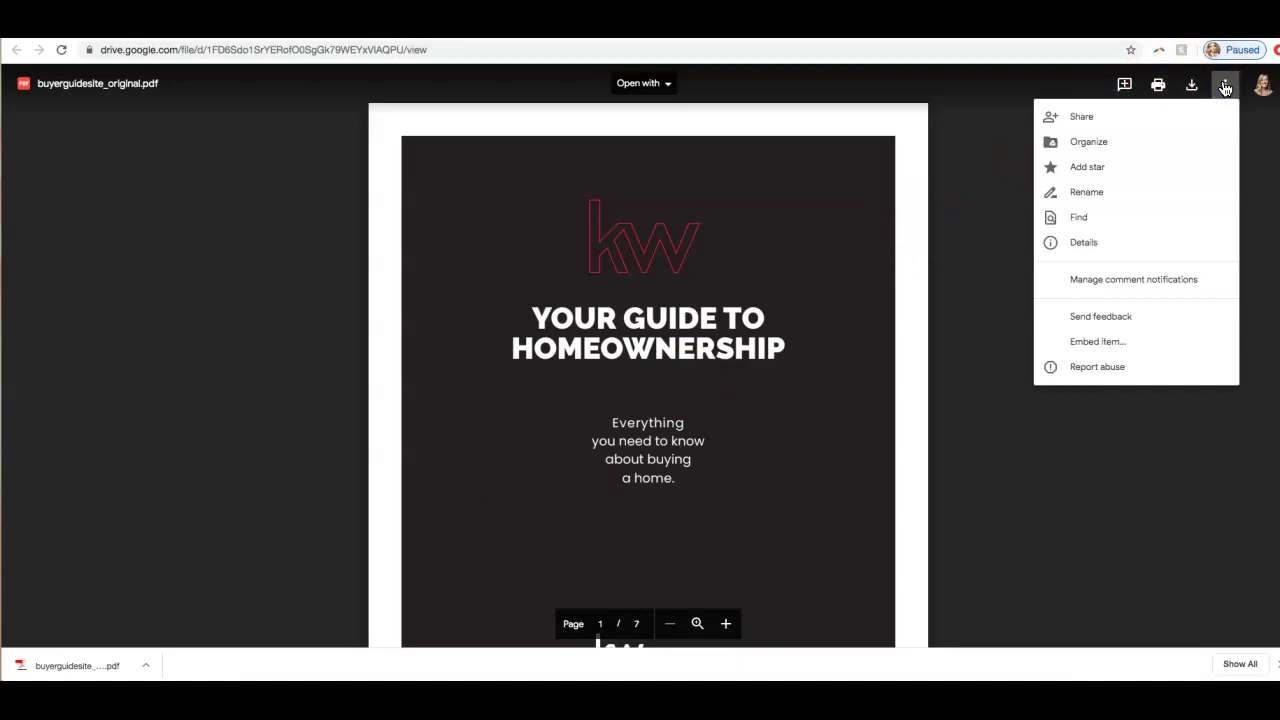
{"action": "left_click", "coordinate": [1127, 352]}
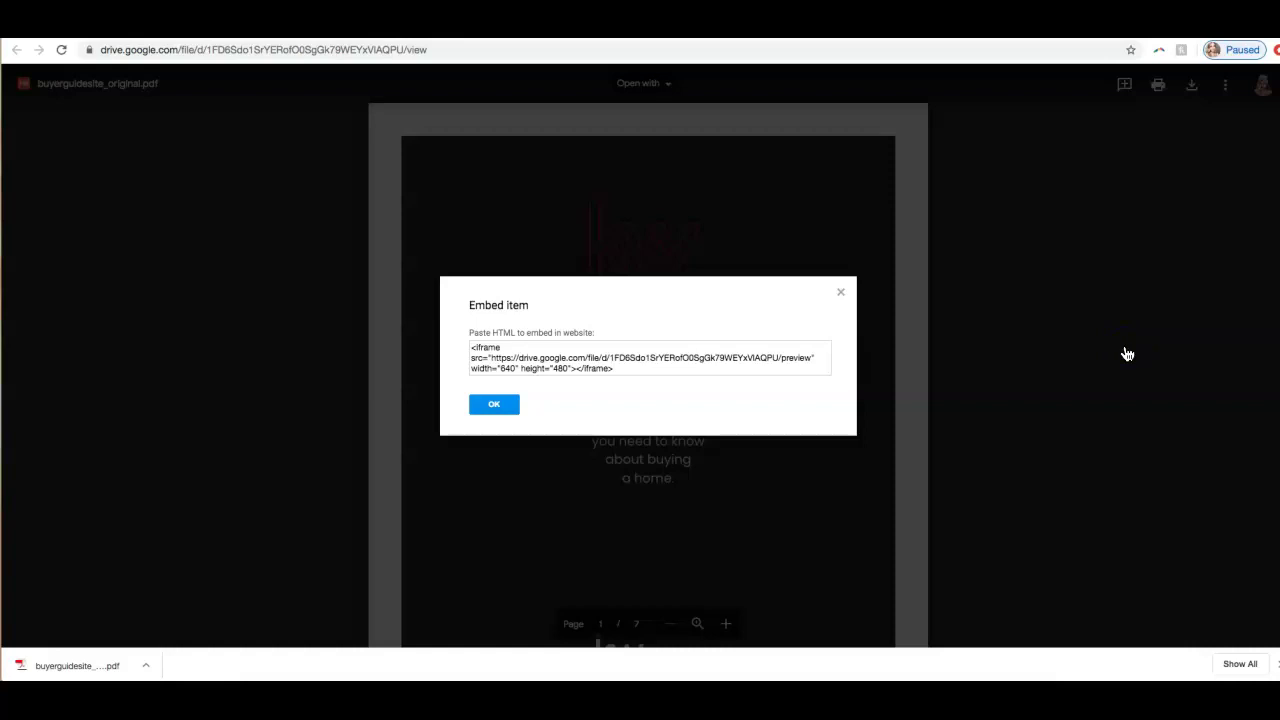
{"action": "left_click", "coordinate": [512, 372]}
{"action": "key", "text": "ctrl+Tab"}
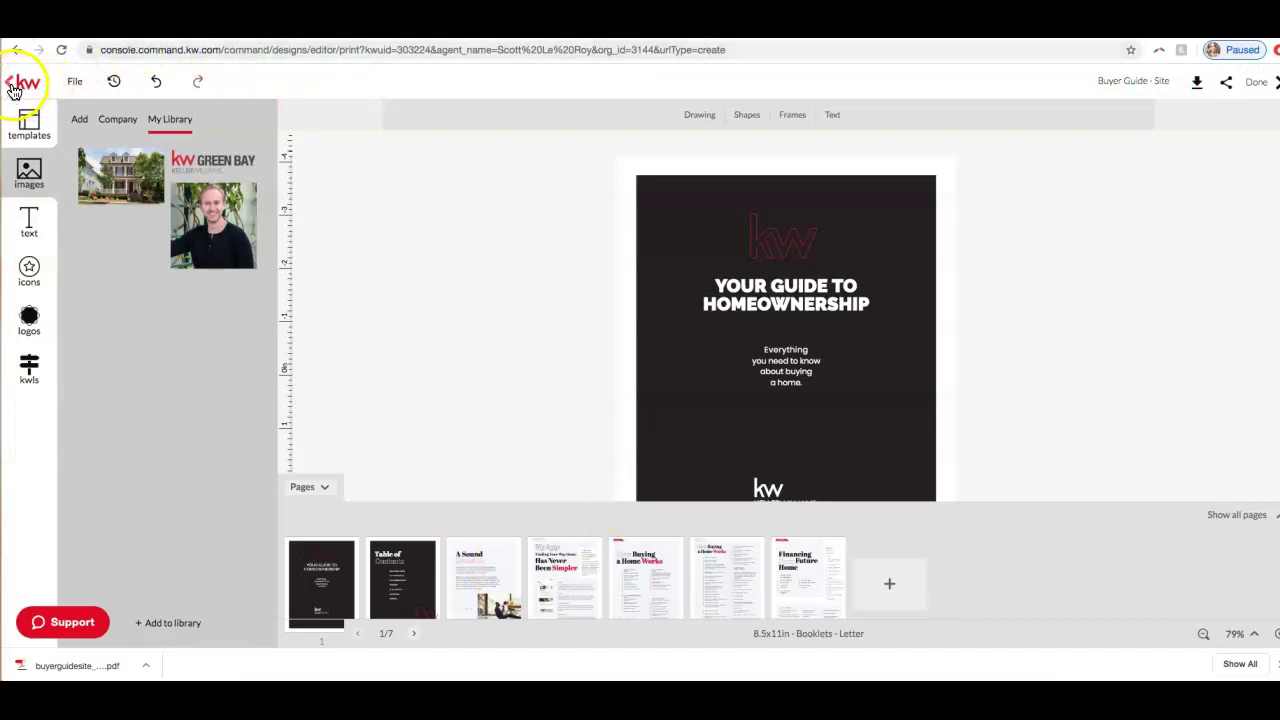
- Exit the Buyer Guide - Site booklet editor back to the My Design Templates gallery
{"action": "left_click", "coordinate": [13, 91]}
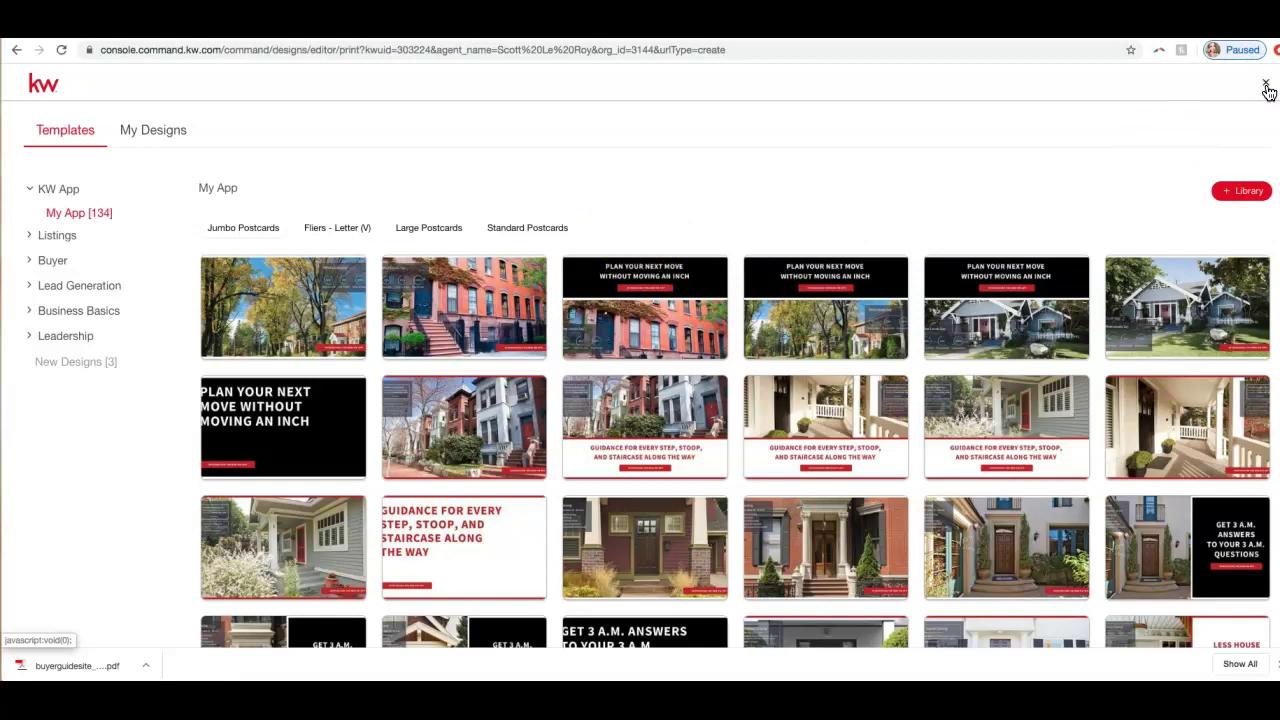
{"action": "left_click", "coordinate": [1267, 87]}
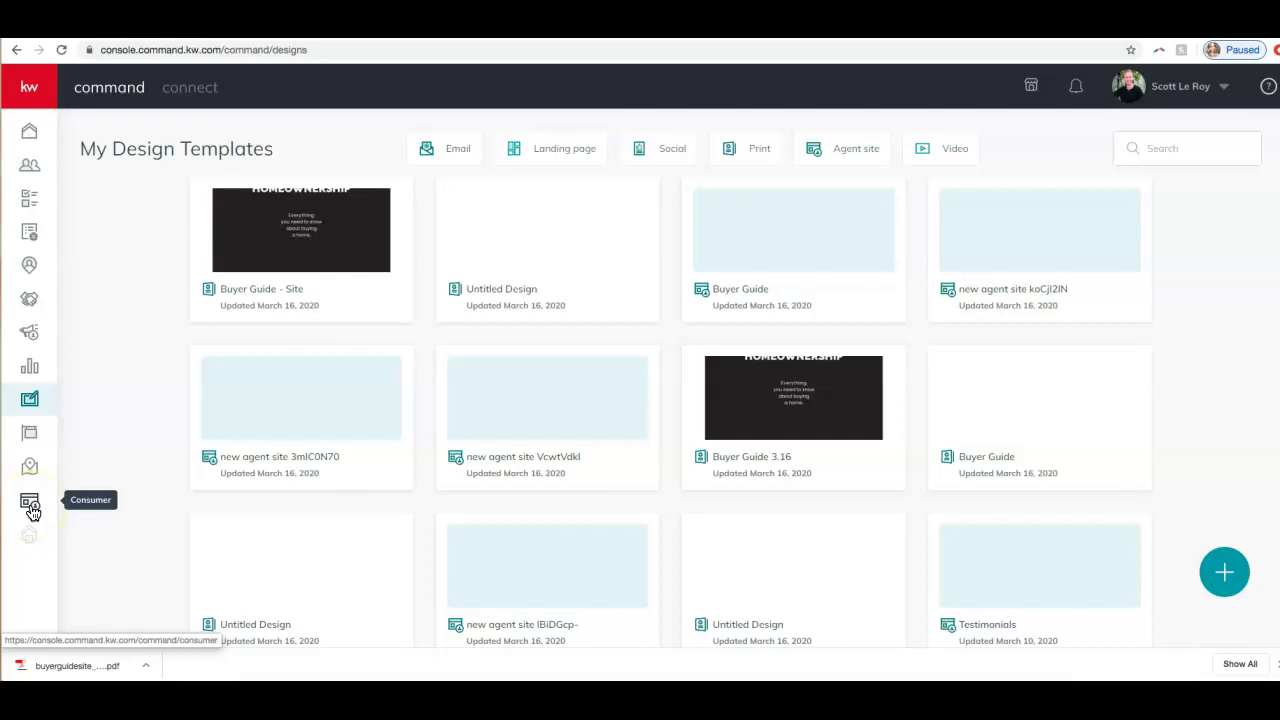
- Create a new On My Agent Site page from Consumer and open it blank in the site editor
{"action": "left_click", "coordinate": [30, 503]}
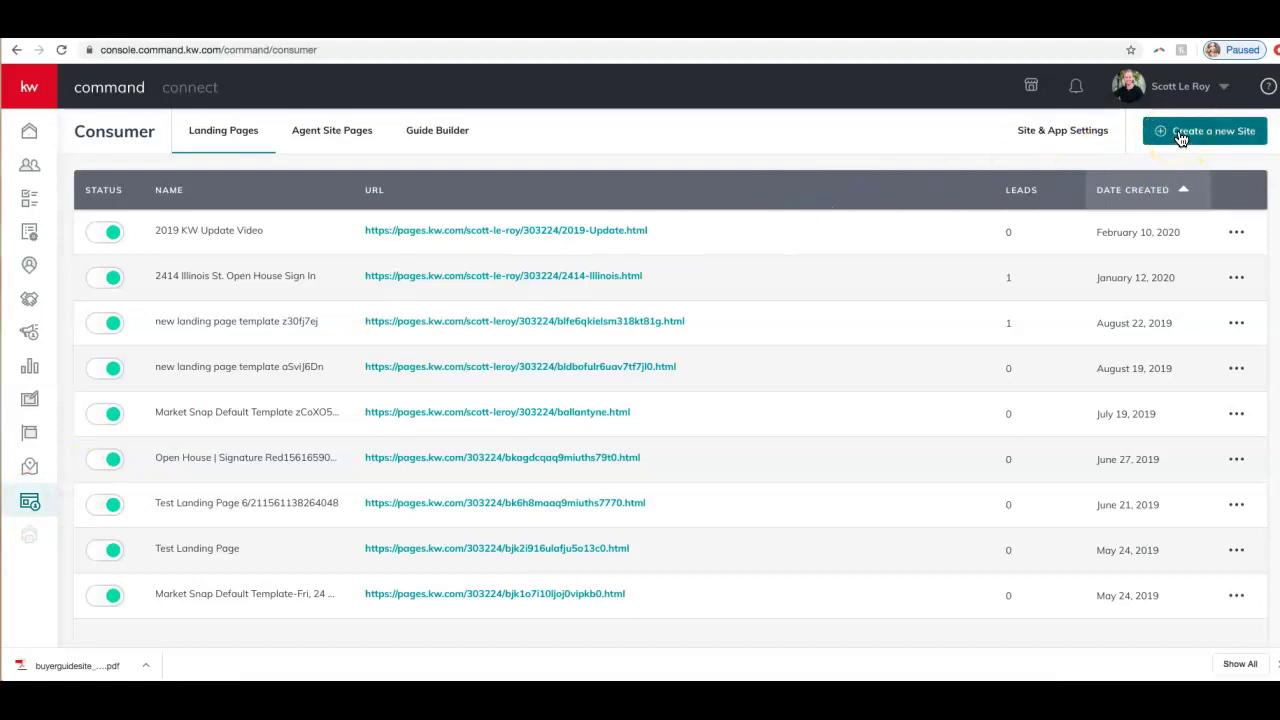
{"action": "left_click", "coordinate": [1181, 139]}
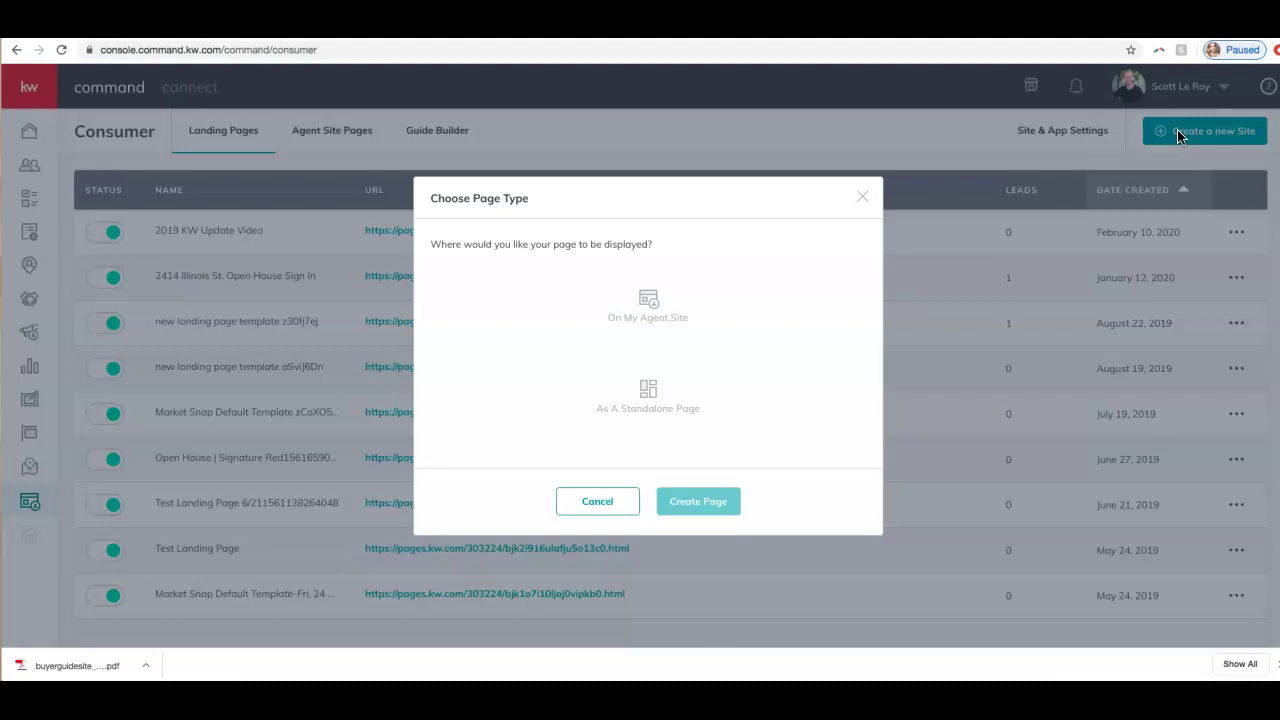
{"action": "left_click", "coordinate": [729, 305]}
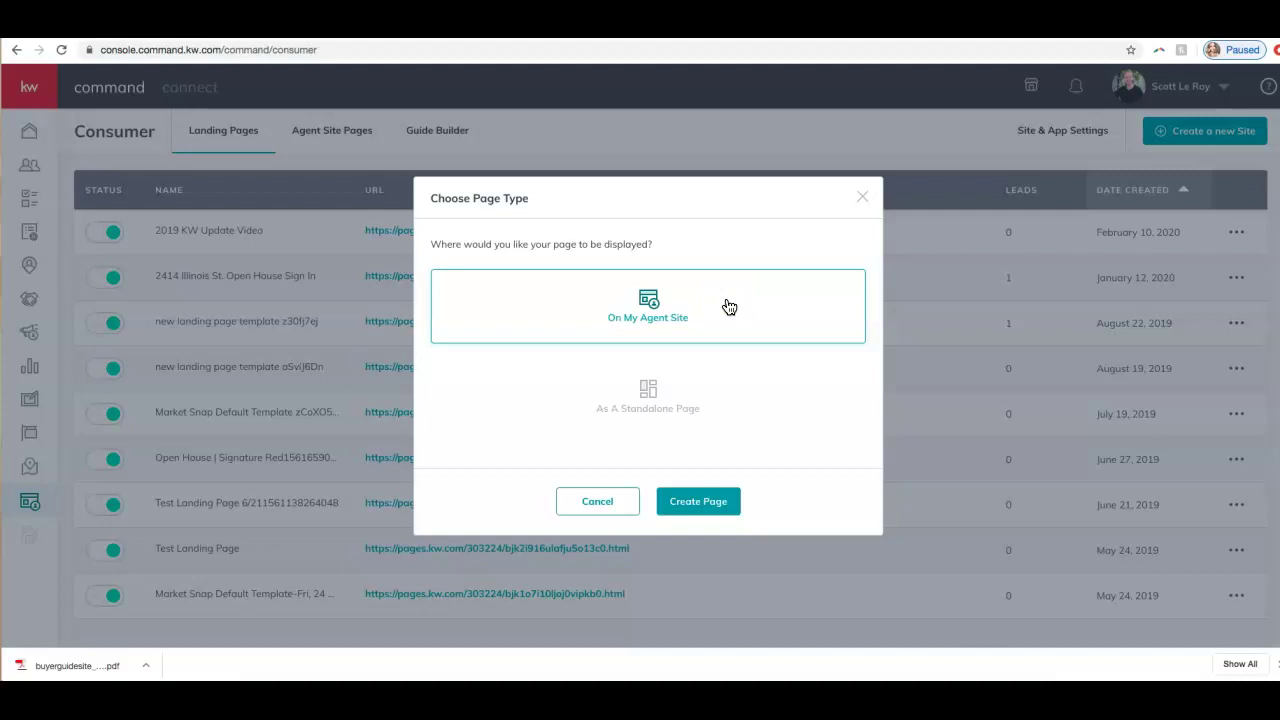
{"action": "left_click", "coordinate": [698, 503]}
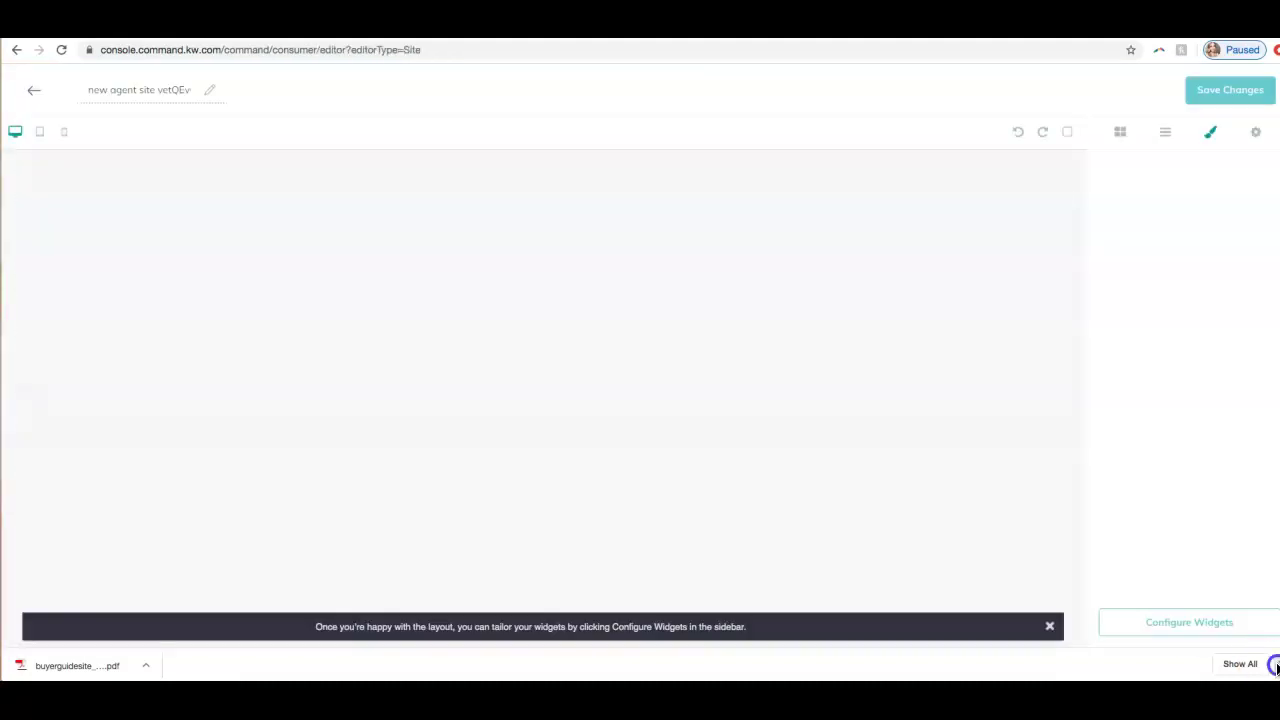
{"action": "left_click", "coordinate": [1274, 665]}
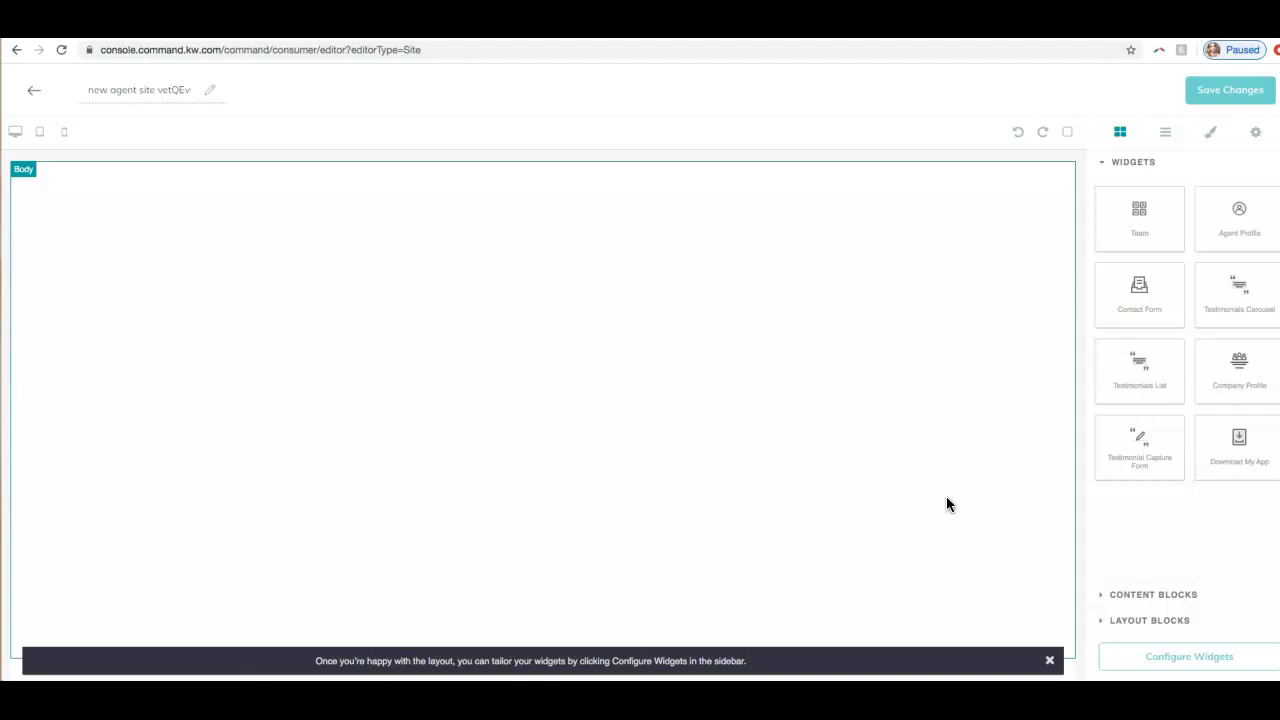
{"action": "left_click", "coordinate": [1049, 660]}
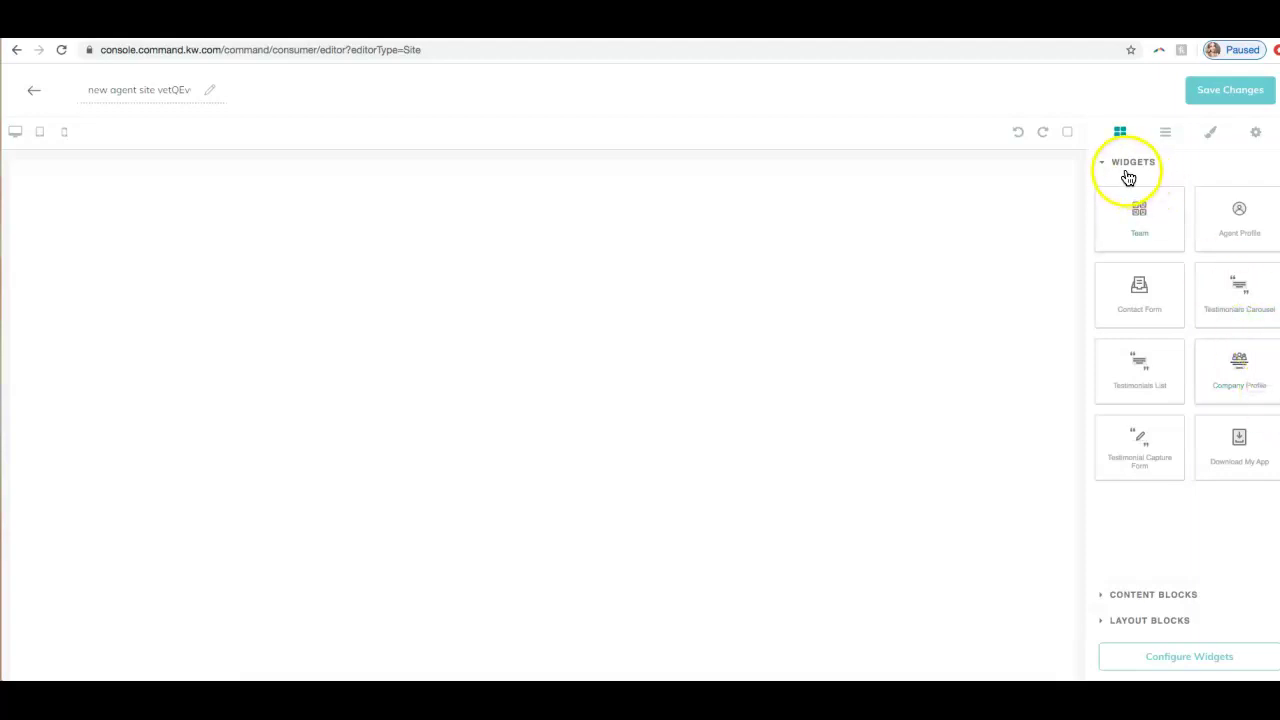
- Drag the Company Profile widget onto the blank page, then bring up the widget configuration list
{"action": "left_click_drag", "start_coordinate": [1250, 378], "coordinate": [722, 370]}
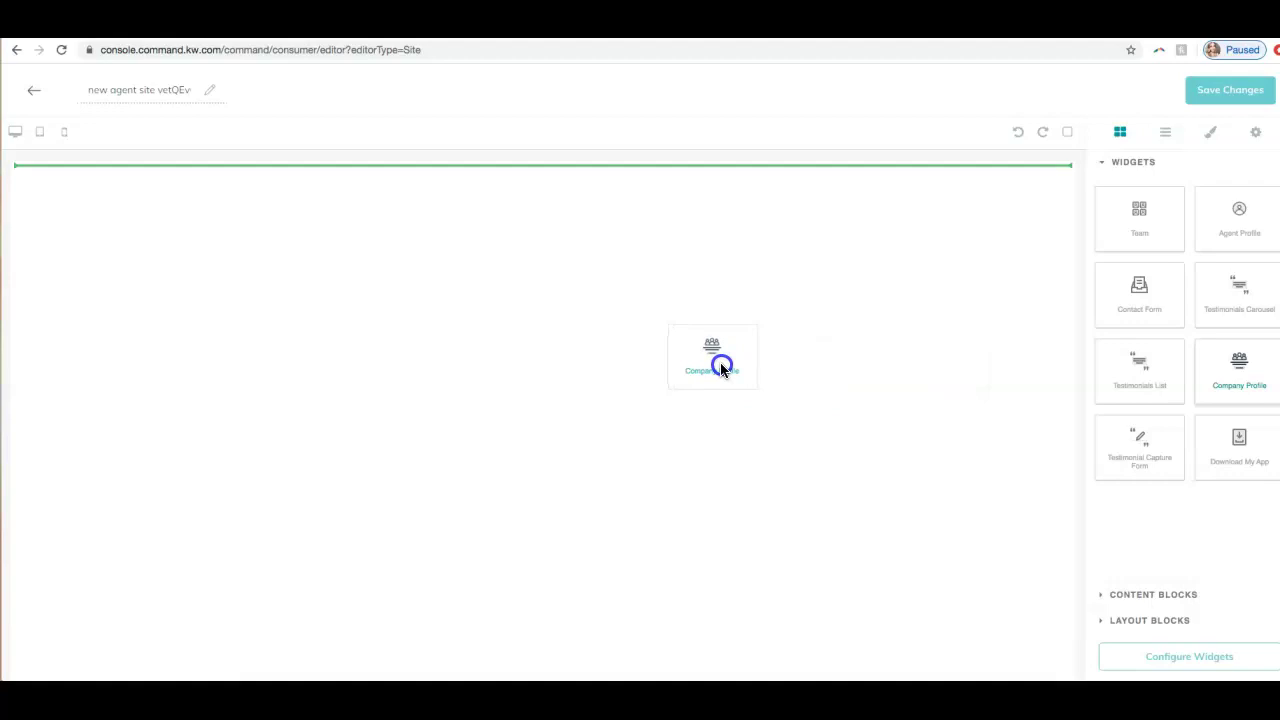
{"action": "left_click_drag", "start_coordinate": [722, 370], "coordinate": [723, 367]}
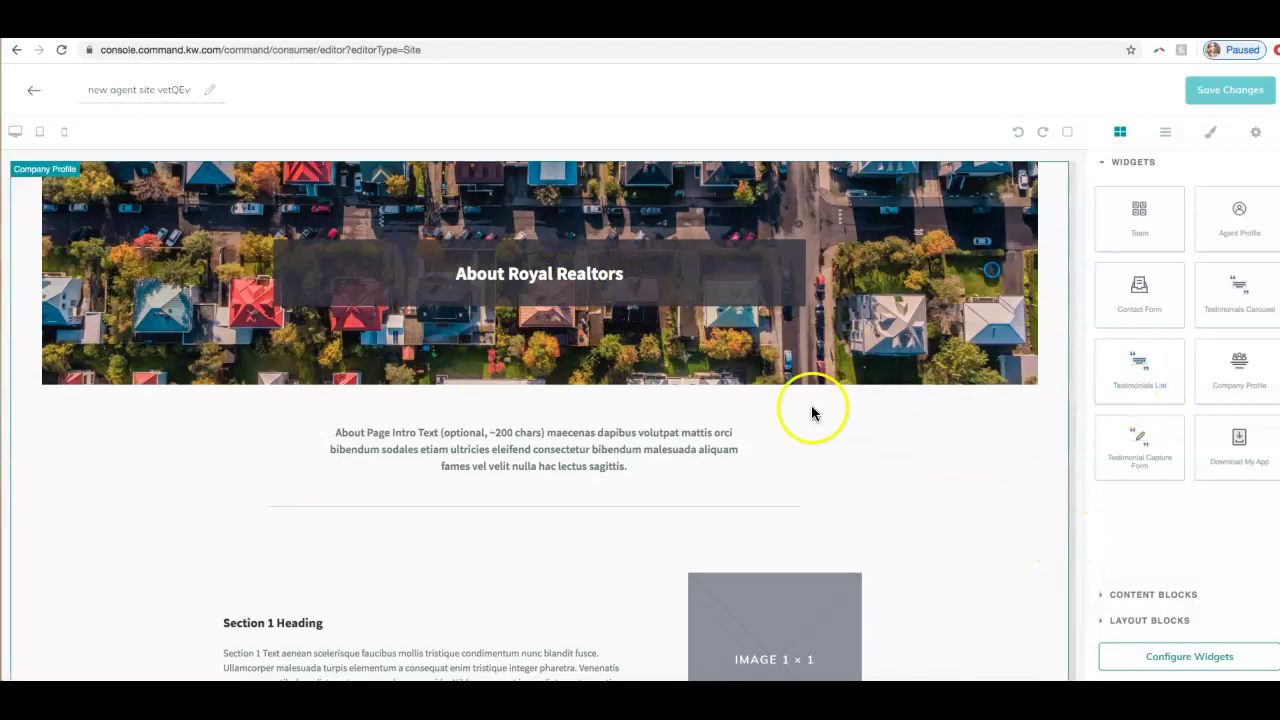
{"action": "scroll", "coordinate": [807, 410], "scroll_direction": "down", "scroll_amount": 6}
{"action": "scroll", "coordinate": [806, 413], "scroll_direction": "up", "scroll_amount": 6}
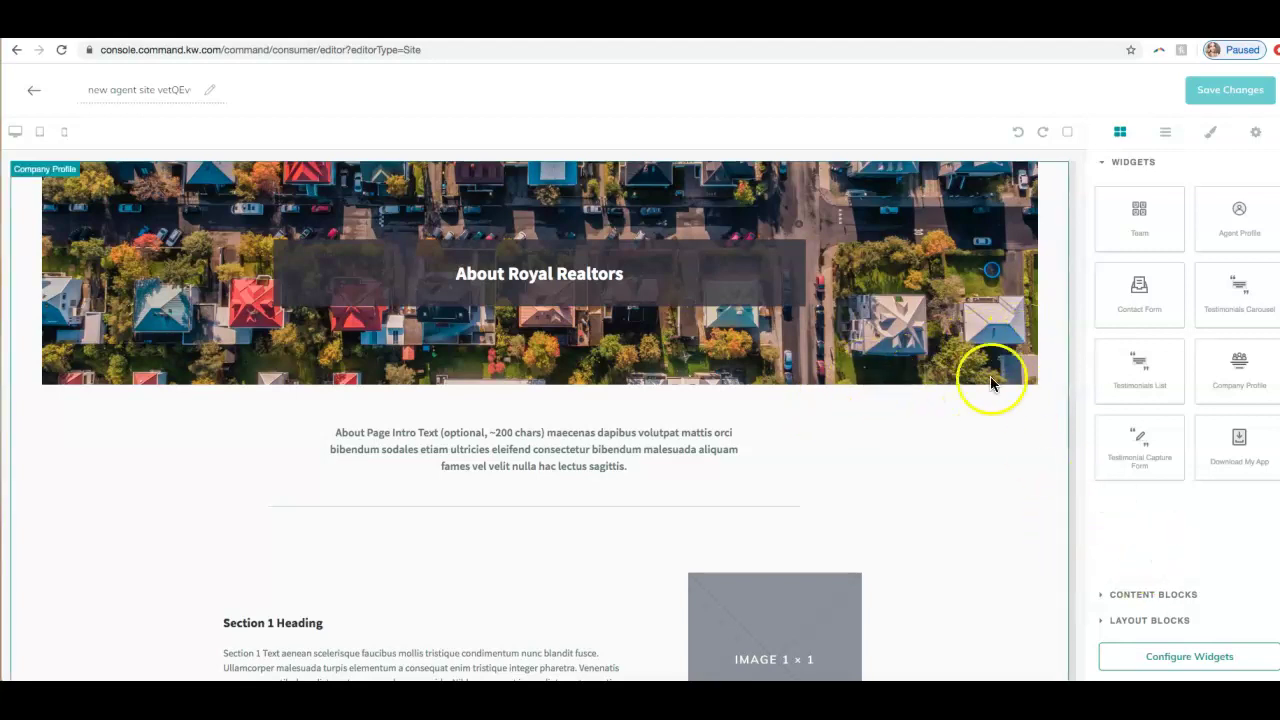
{"action": "left_click", "coordinate": [1190, 657]}
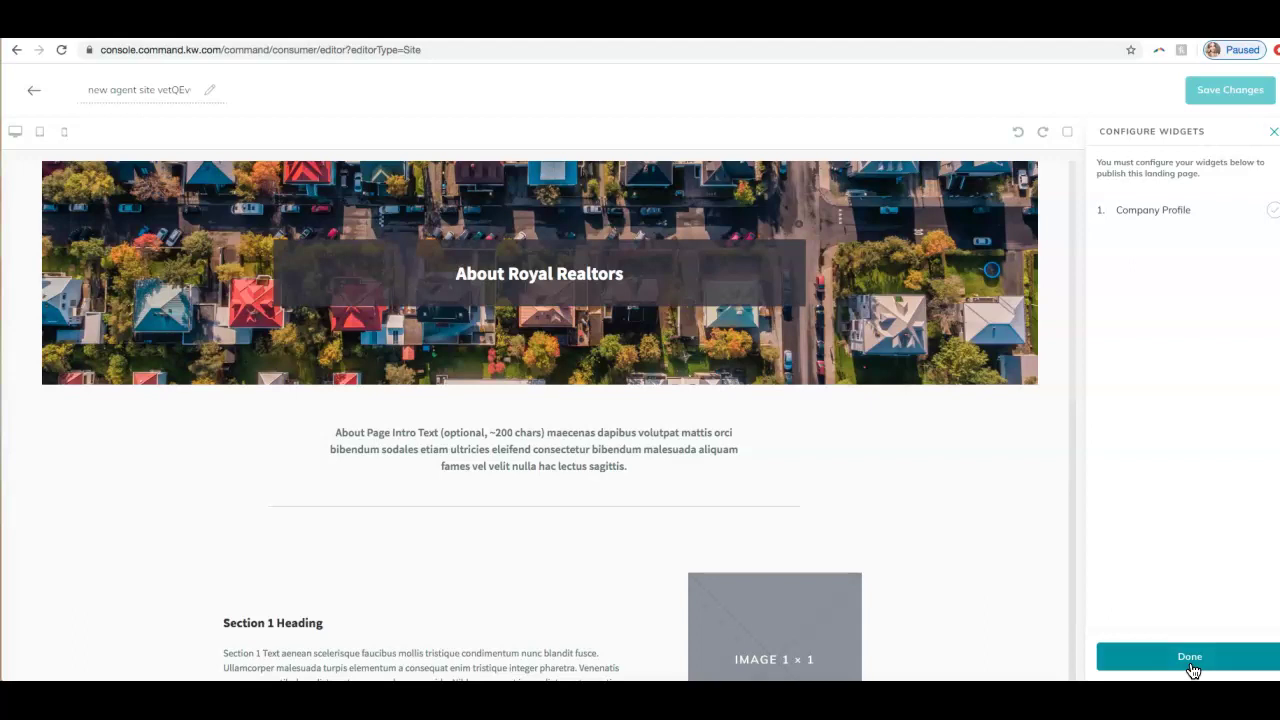
- Set the Company Profile headline to 'Buyer Guide'
{"action": "left_click", "coordinate": [1160, 208]}
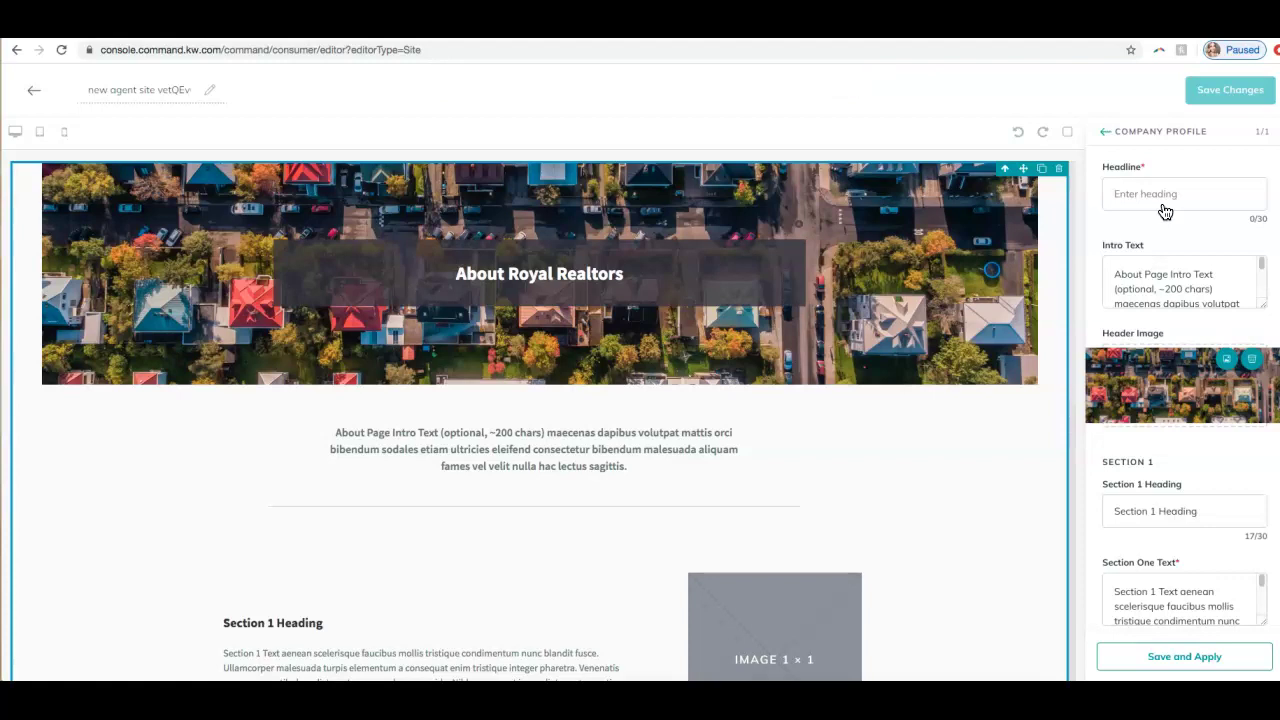
{"action": "left_click", "coordinate": [1162, 196]}
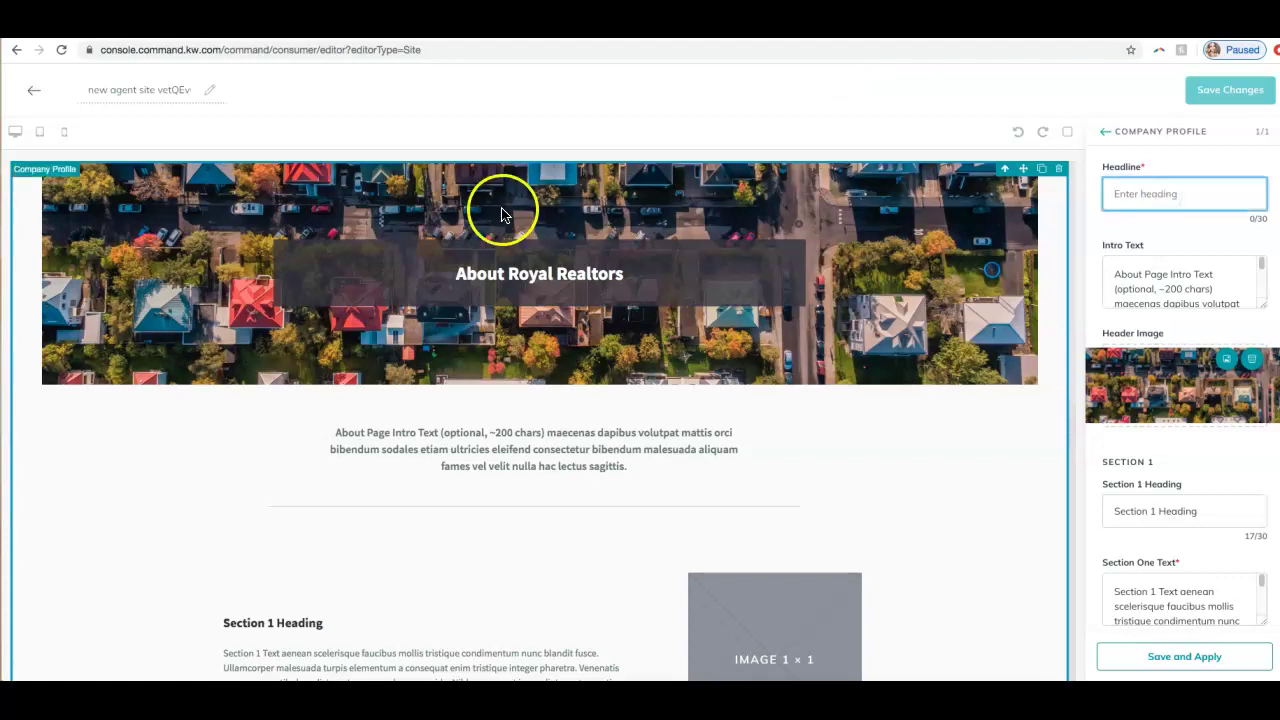
{"action": "left_click", "coordinate": [1123, 200]}
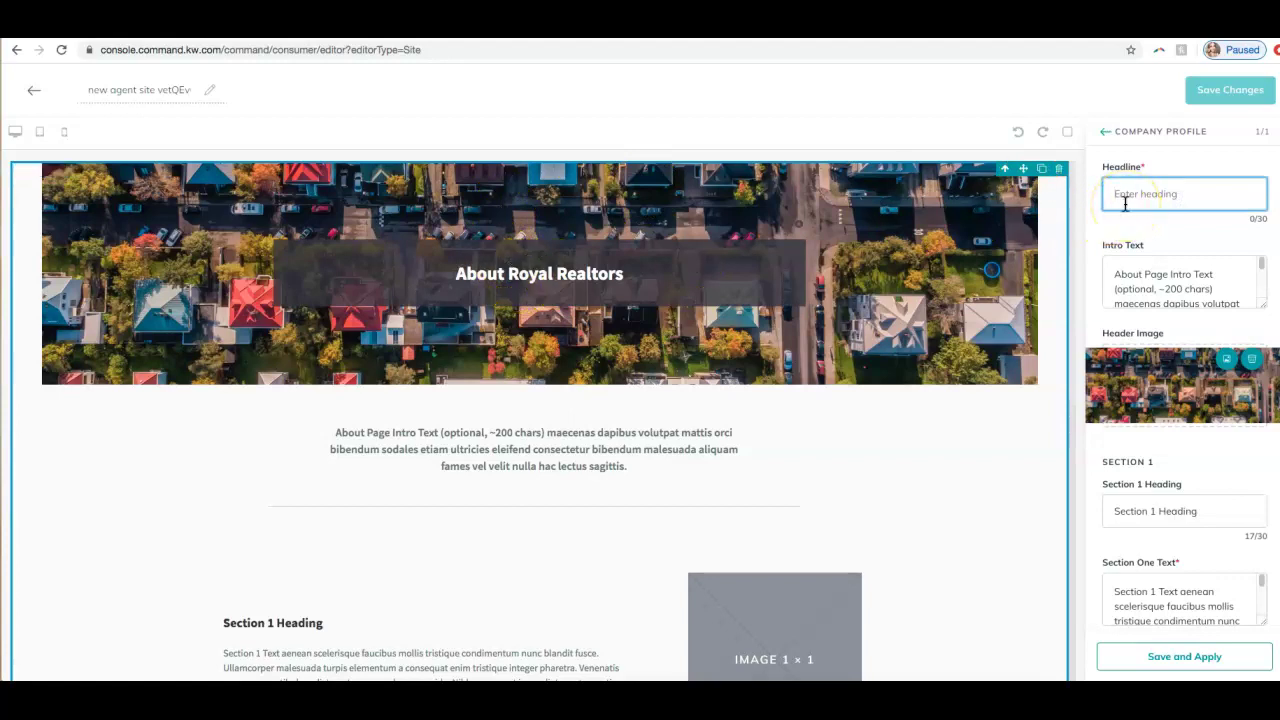
{"action": "type", "text": "Buyer Guide"}
- Empty the Company Profile intro text and remove its header image
{"action": "left_click", "coordinate": [1177, 269]}
{"action": "key", "text": "ctrl+a"}
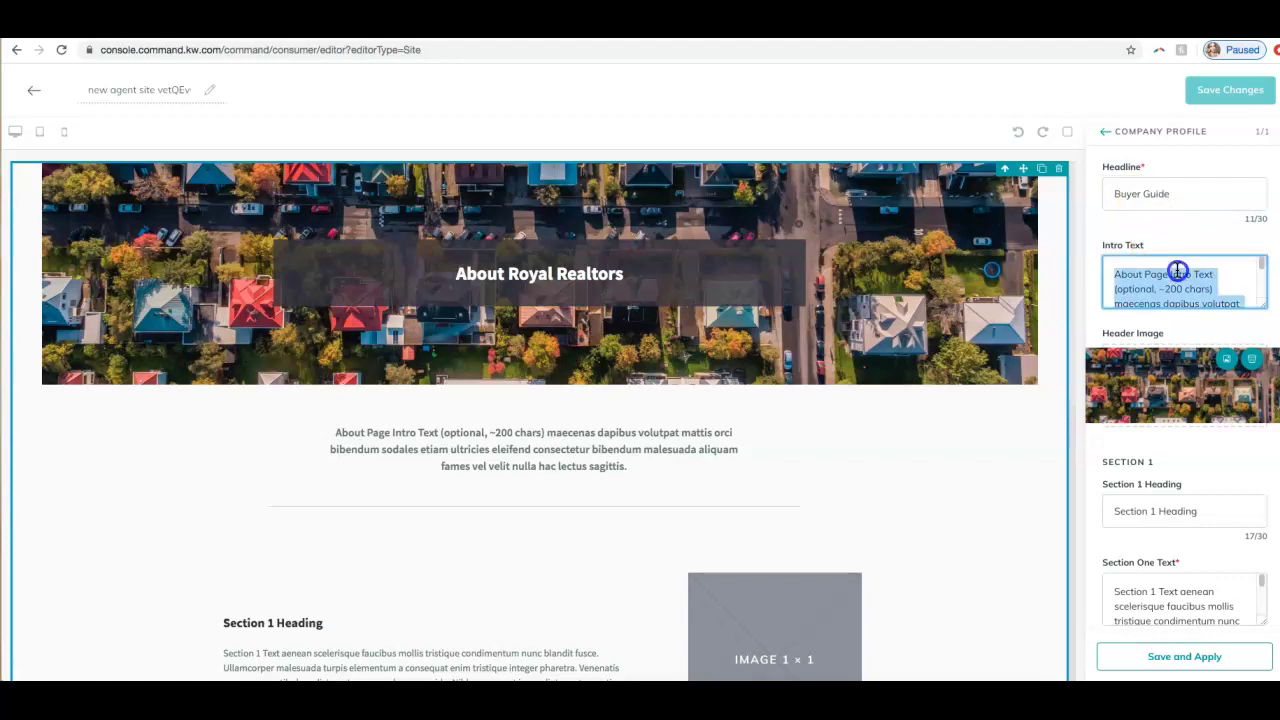
{"action": "key", "text": "BackSpace"}
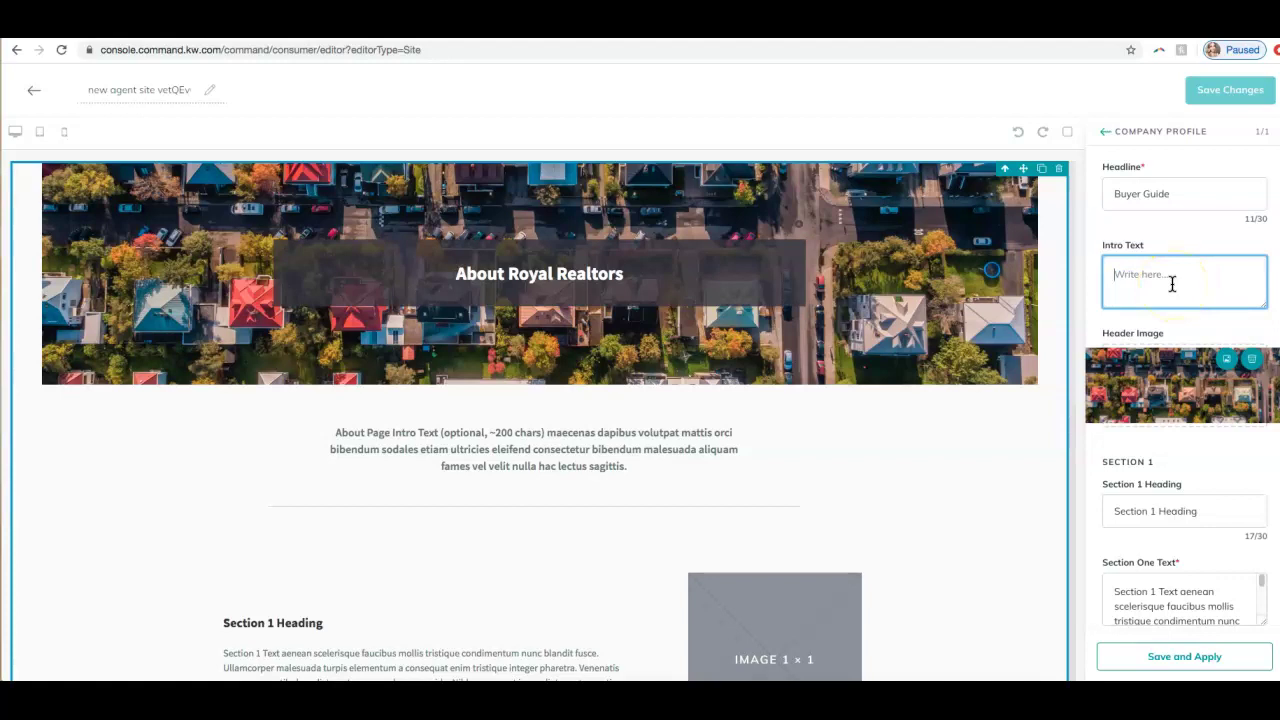
{"action": "scroll", "coordinate": [1172, 284], "scroll_direction": "down", "scroll_amount": 3}
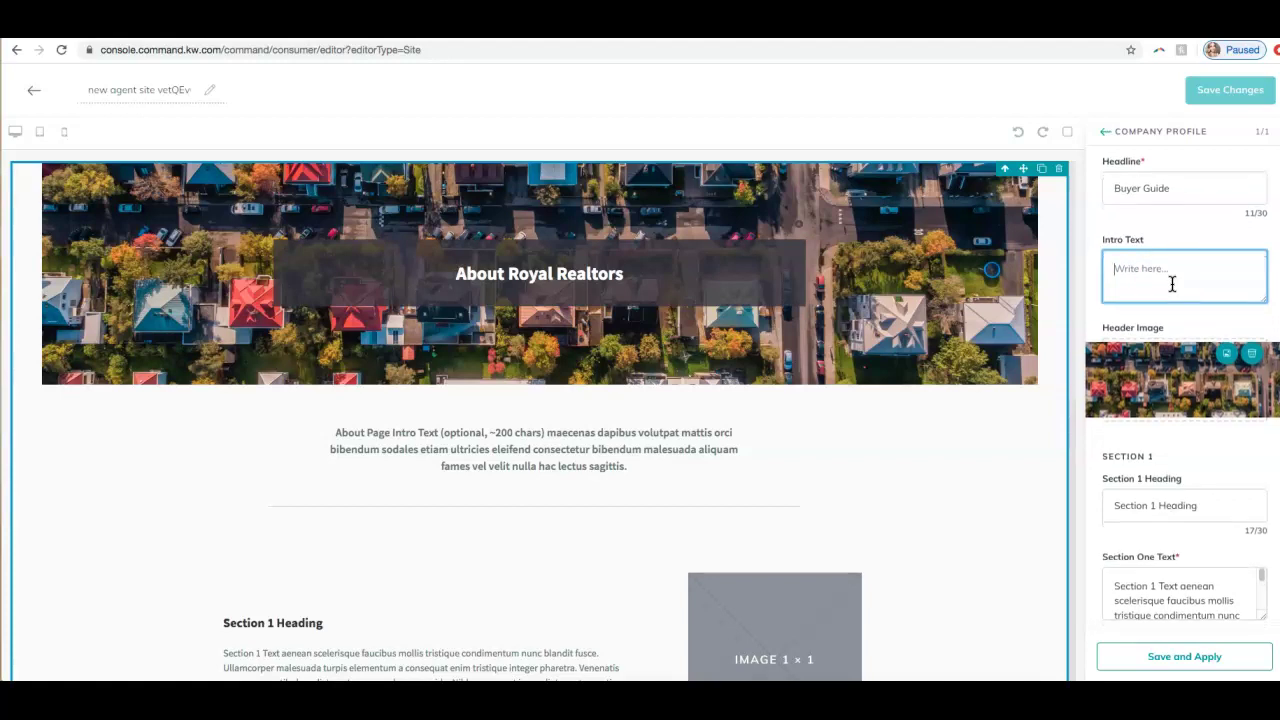
{"action": "left_click", "coordinate": [1251, 269]}
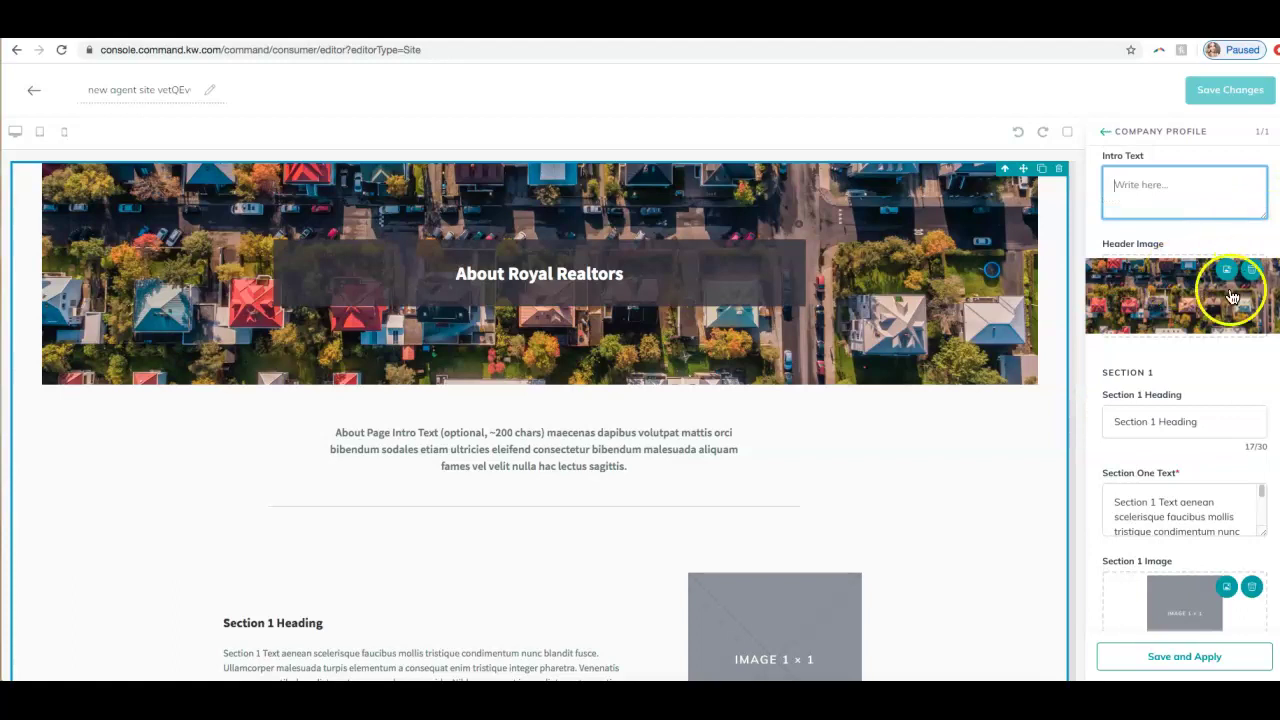
{"action": "scroll", "coordinate": [1250, 279], "scroll_direction": "down", "scroll_amount": 2}
{"action": "scroll", "coordinate": [1251, 280], "scroll_direction": "down", "scroll_amount": 2}
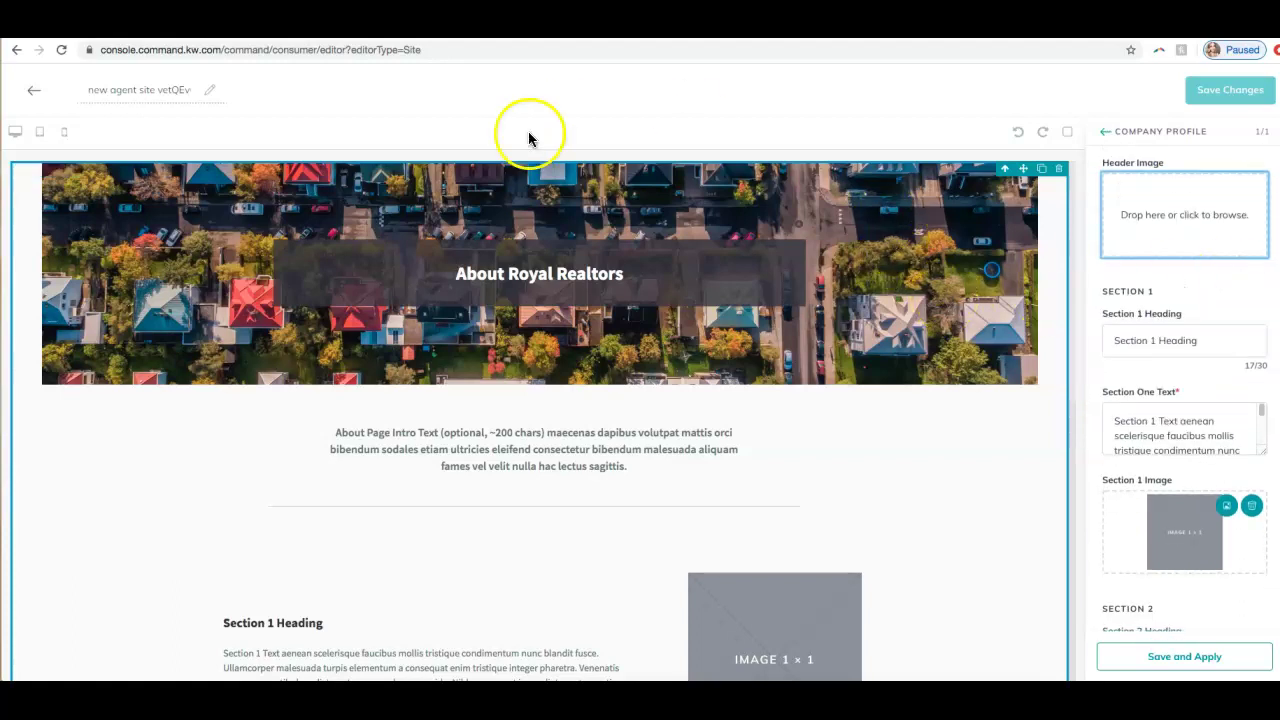
- Clear the Section 1 heading, Section One text and Section 1 image
{"action": "triple_click", "coordinate": [1215, 341]}
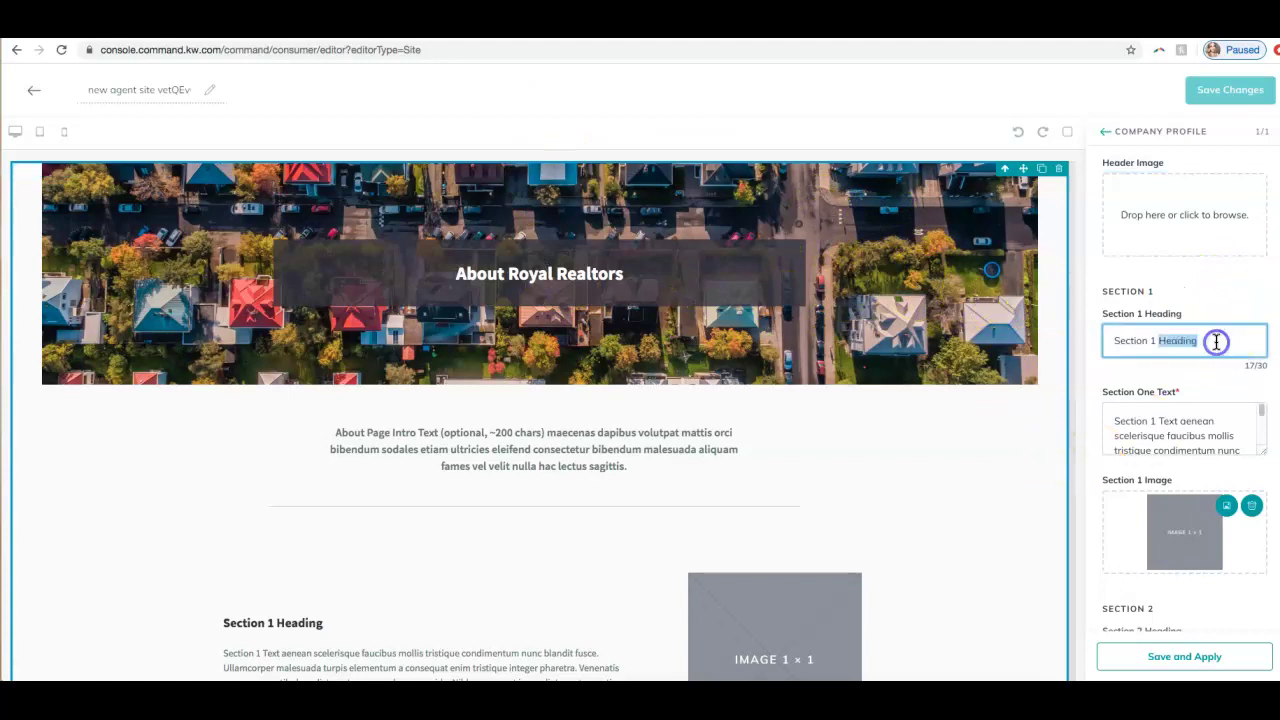
{"action": "key", "text": "BackSpace"}
{"action": "scroll", "coordinate": [1210, 342], "scroll_direction": "down", "scroll_amount": 3}
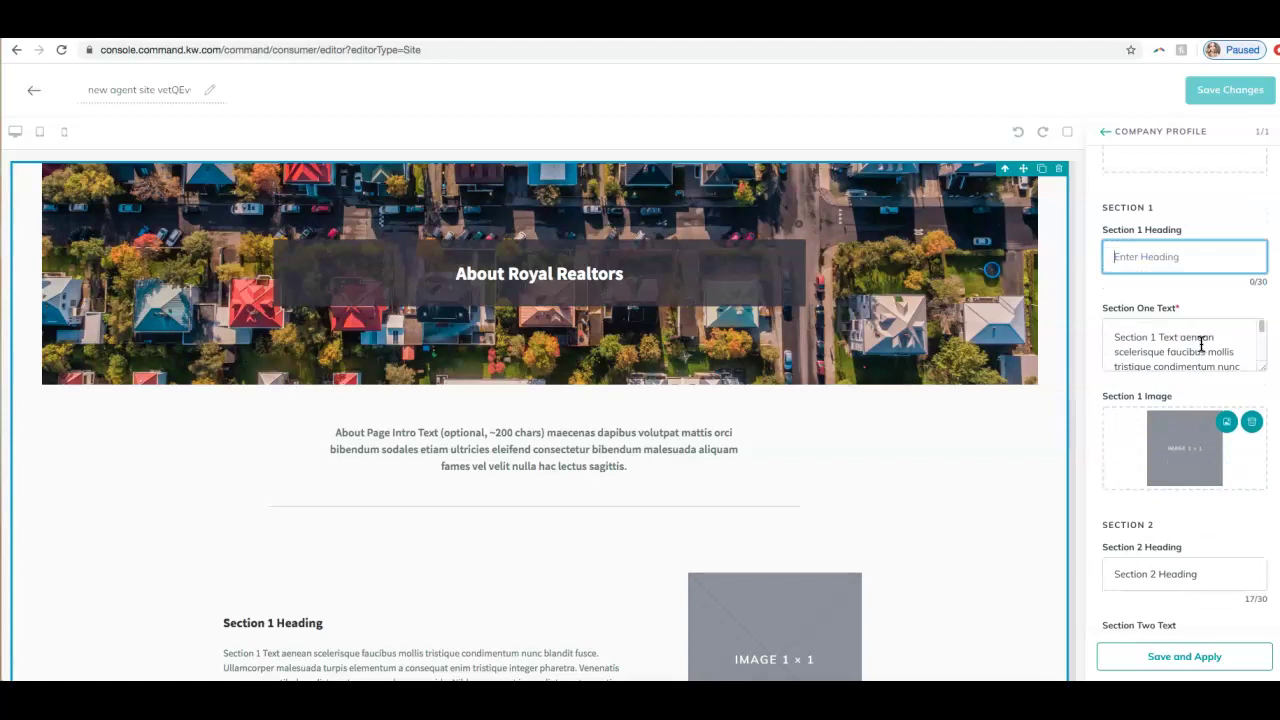
{"action": "left_click", "coordinate": [1189, 311]}
{"action": "triple_click", "coordinate": [1183, 338]}
{"action": "key", "text": "BackSpace"}
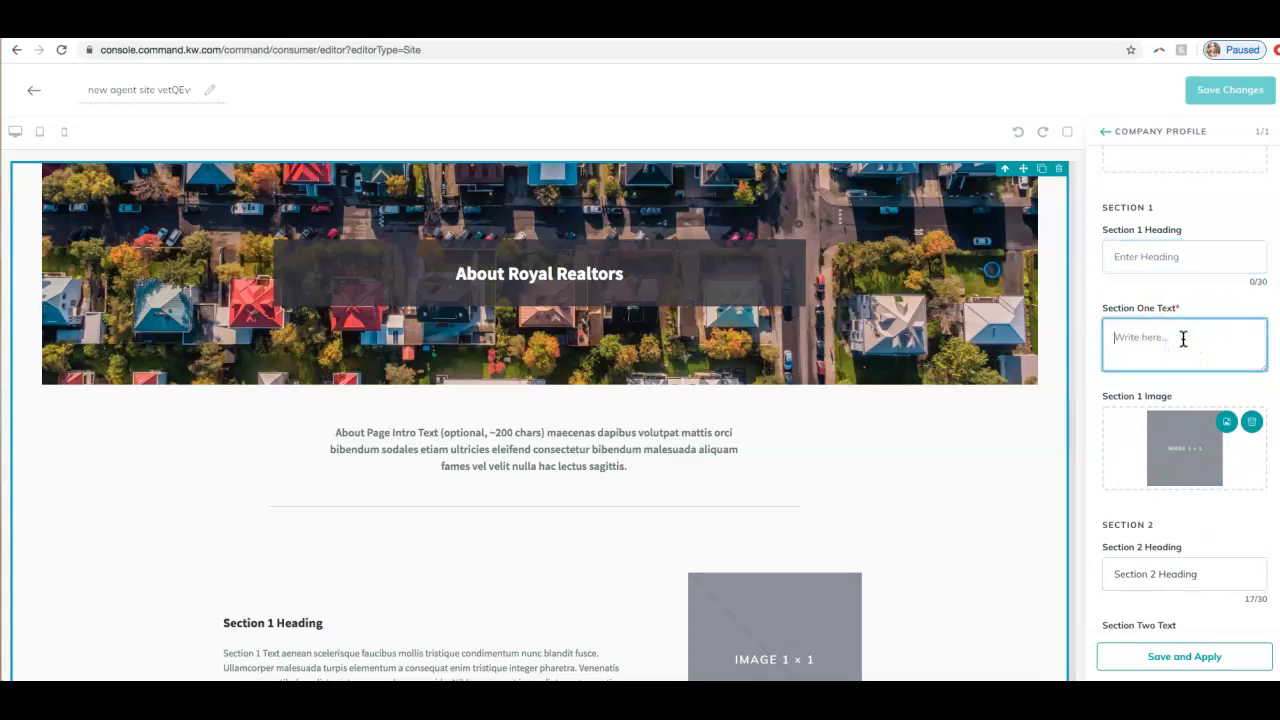
{"action": "left_click", "coordinate": [1176, 337]}
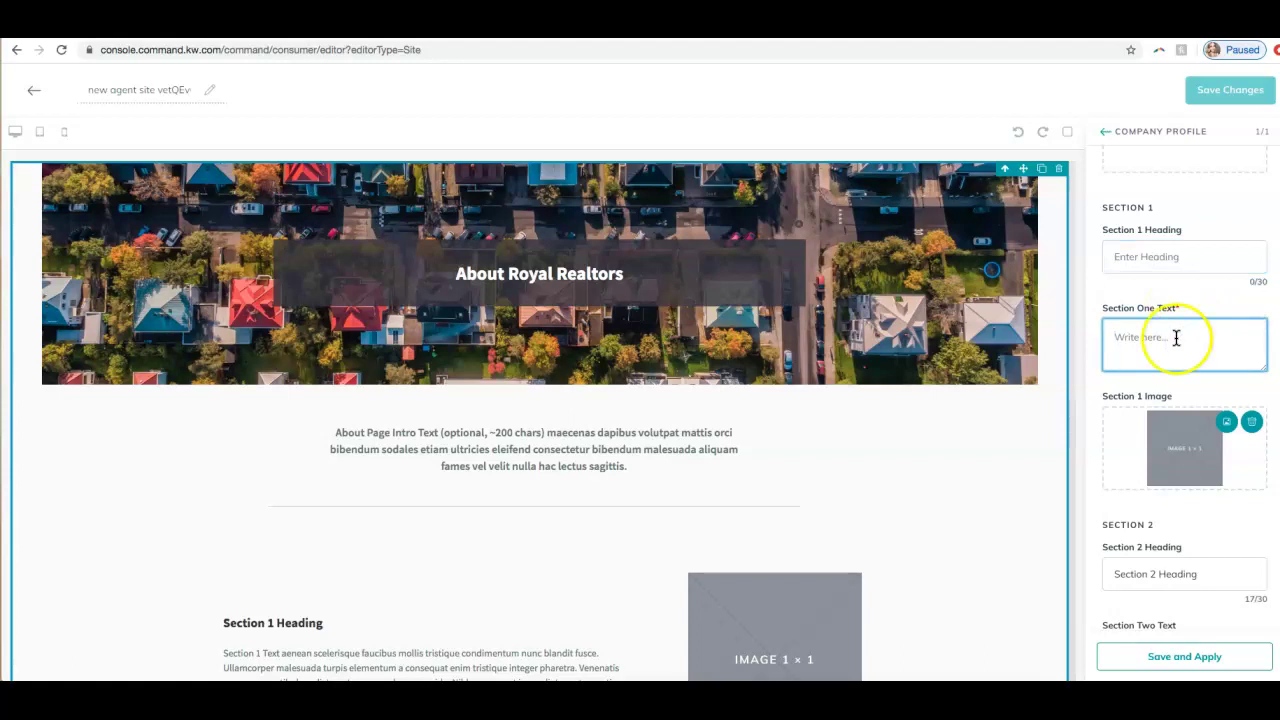
{"action": "left_click", "coordinate": [1229, 334]}
{"action": "left_click", "coordinate": [1162, 340]}
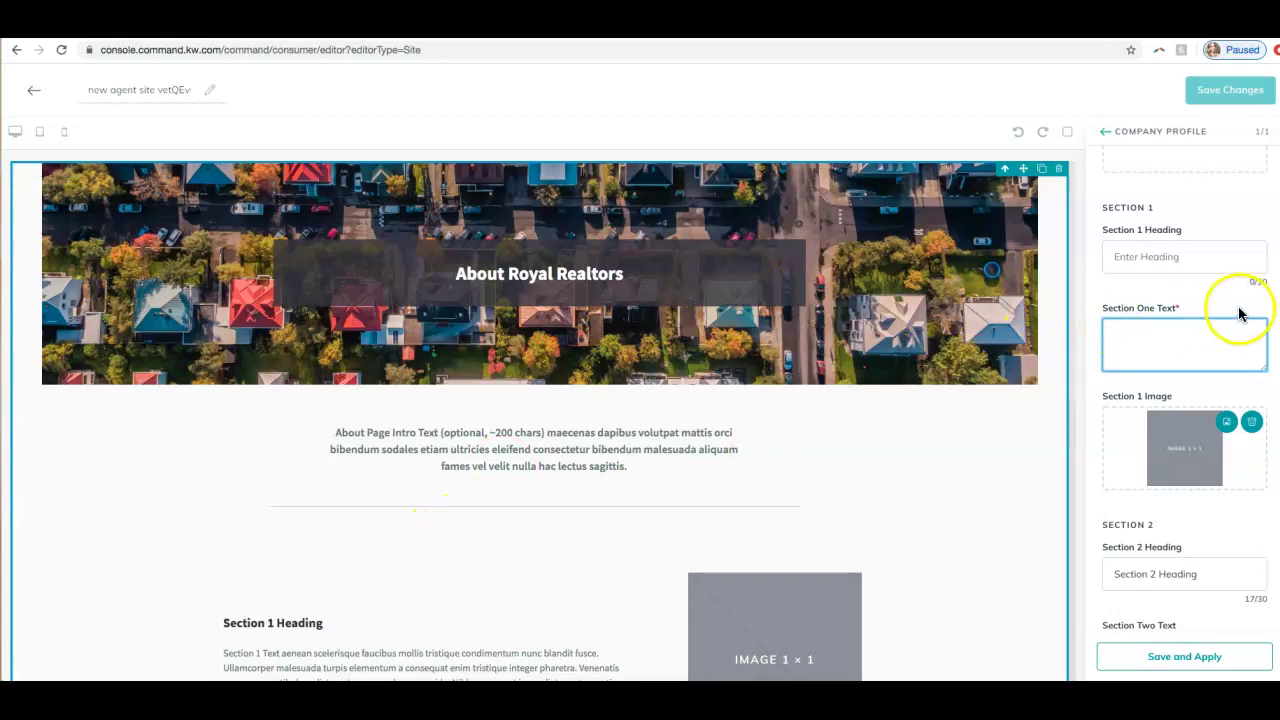
{"action": "scroll", "coordinate": [1214, 312], "scroll_direction": "down", "scroll_amount": 2}
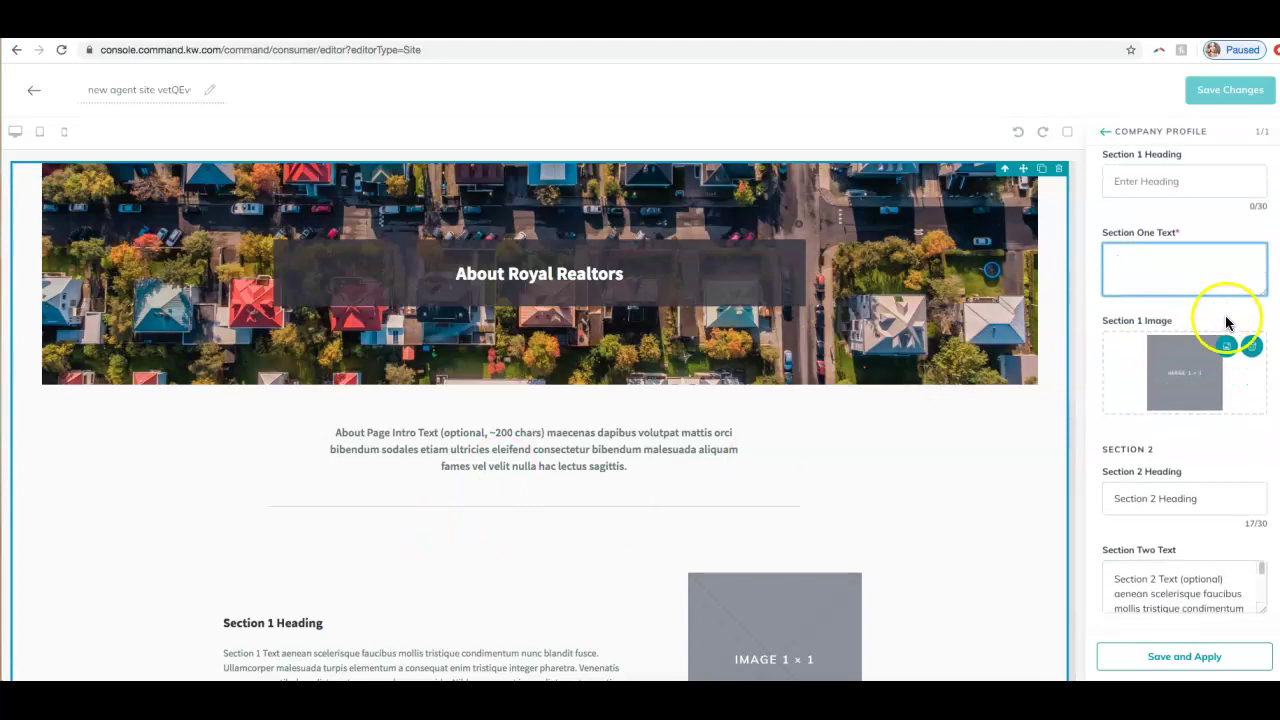
{"action": "left_click", "coordinate": [1258, 326]}
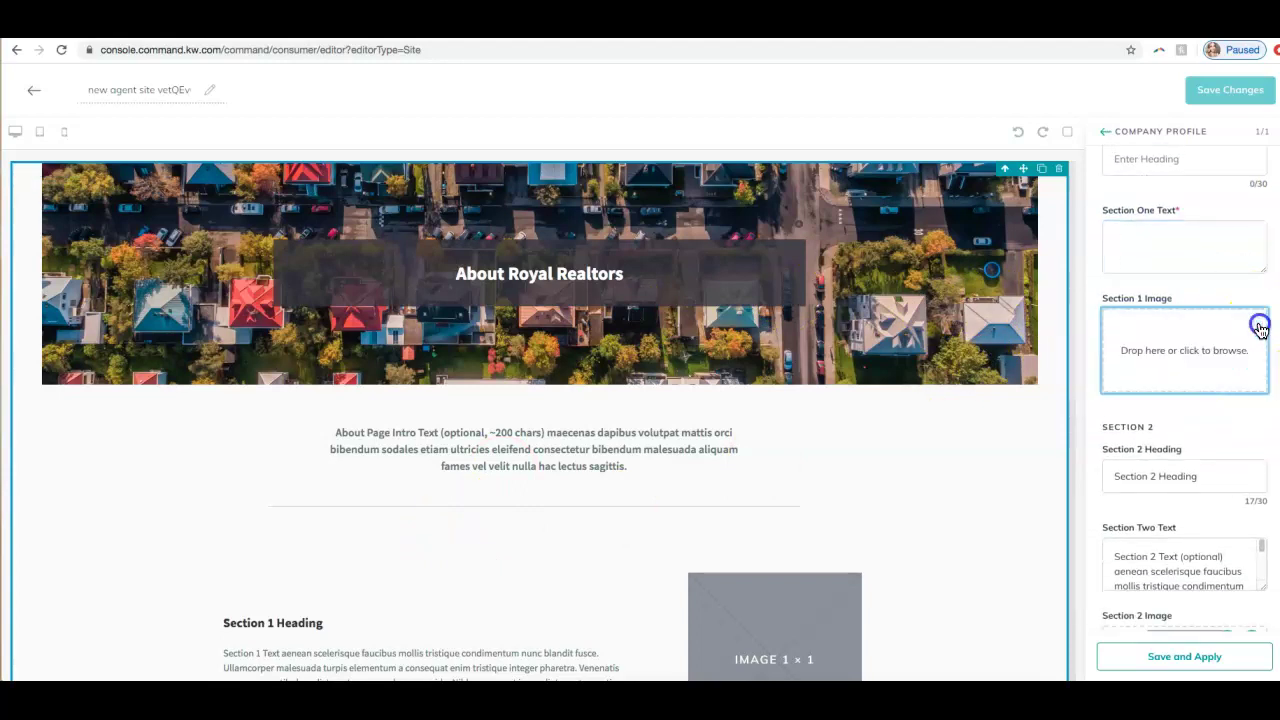
- Clear the Section 2 heading, Section Two text and Section 2 image
{"action": "scroll", "coordinate": [1259, 330], "scroll_direction": "down", "scroll_amount": 1}
{"action": "double_click", "coordinate": [1187, 421]}
{"action": "key", "text": "ctrl+a"}
{"action": "key", "text": "BackSpace"}
{"action": "scroll", "coordinate": [1166, 420], "scroll_direction": "down", "scroll_amount": 4}
{"action": "left_click", "coordinate": [1165, 279]}
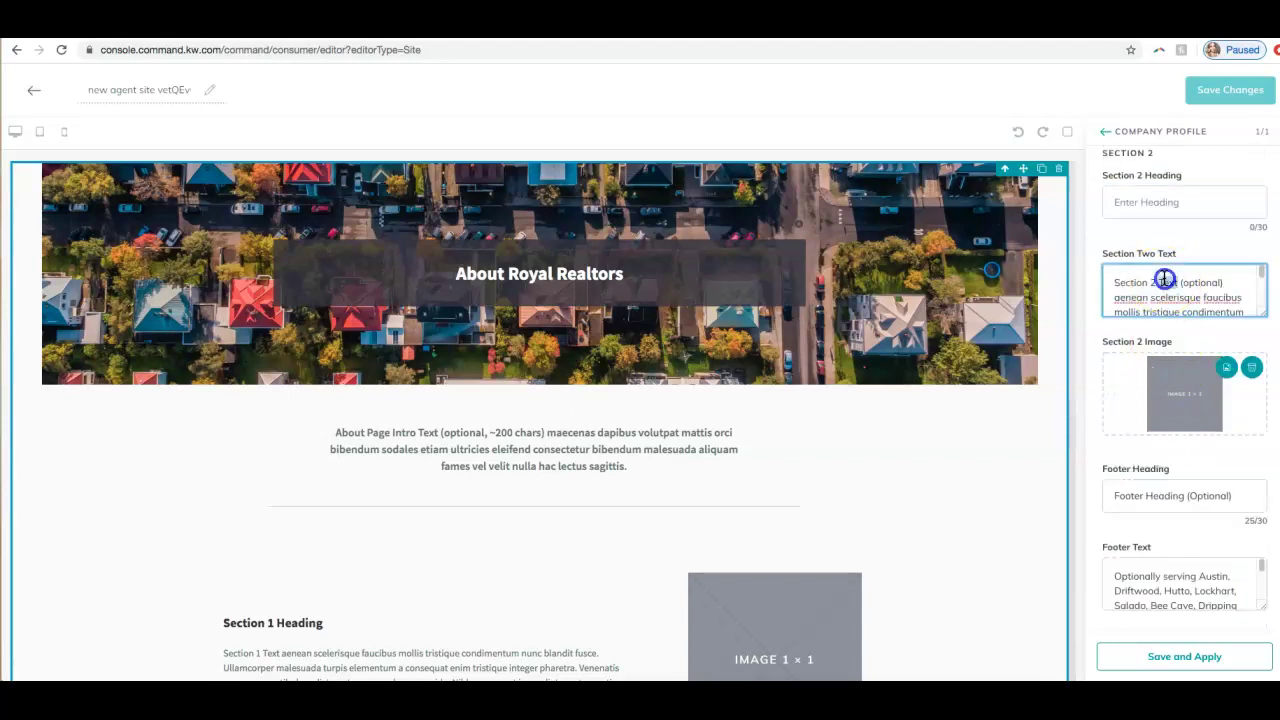
{"action": "key", "text": "ctrl+a"}
{"action": "key", "text": "BackSpace"}
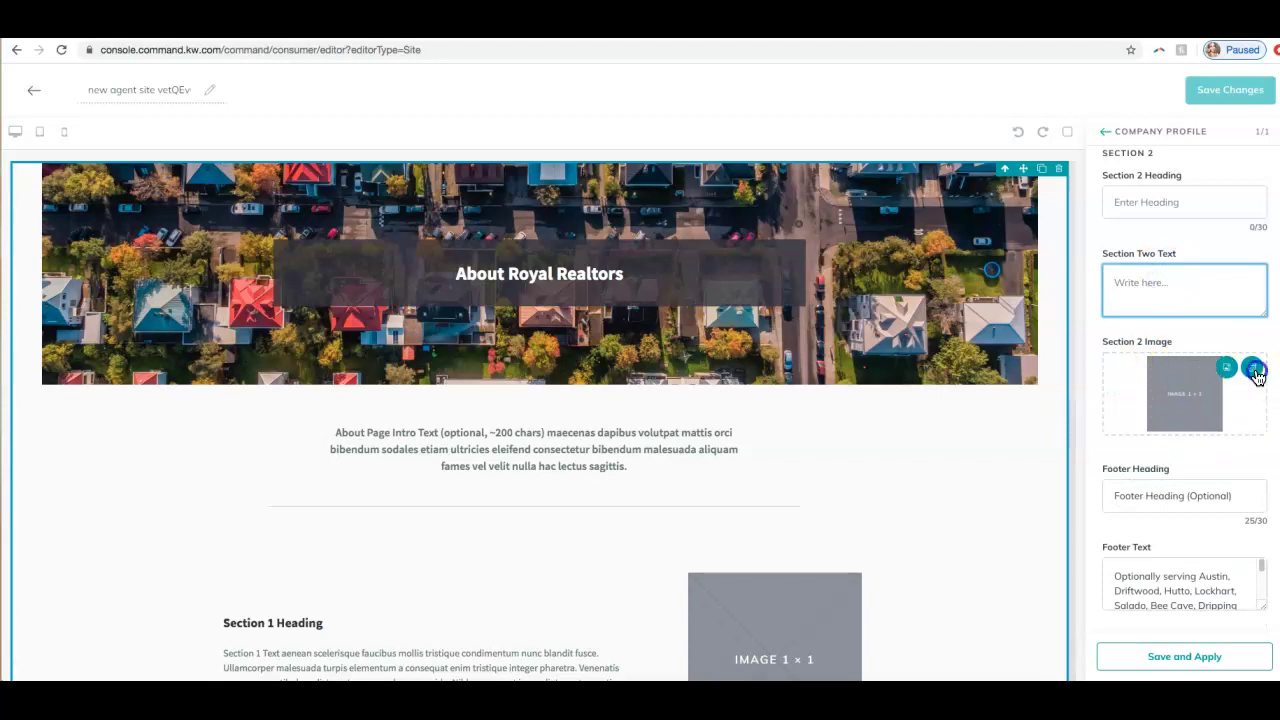
{"action": "left_click", "coordinate": [1254, 370]}
- Empty the Footer Heading and Footer Text fields
{"action": "left_click", "coordinate": [1155, 500]}
{"action": "key", "text": "ctrl+a"}
{"action": "key", "text": "BackSpace"}
{"action": "left_click", "coordinate": [1148, 583]}
{"action": "key", "text": "ctrl+a"}
{"action": "key", "text": "BackSpace"}
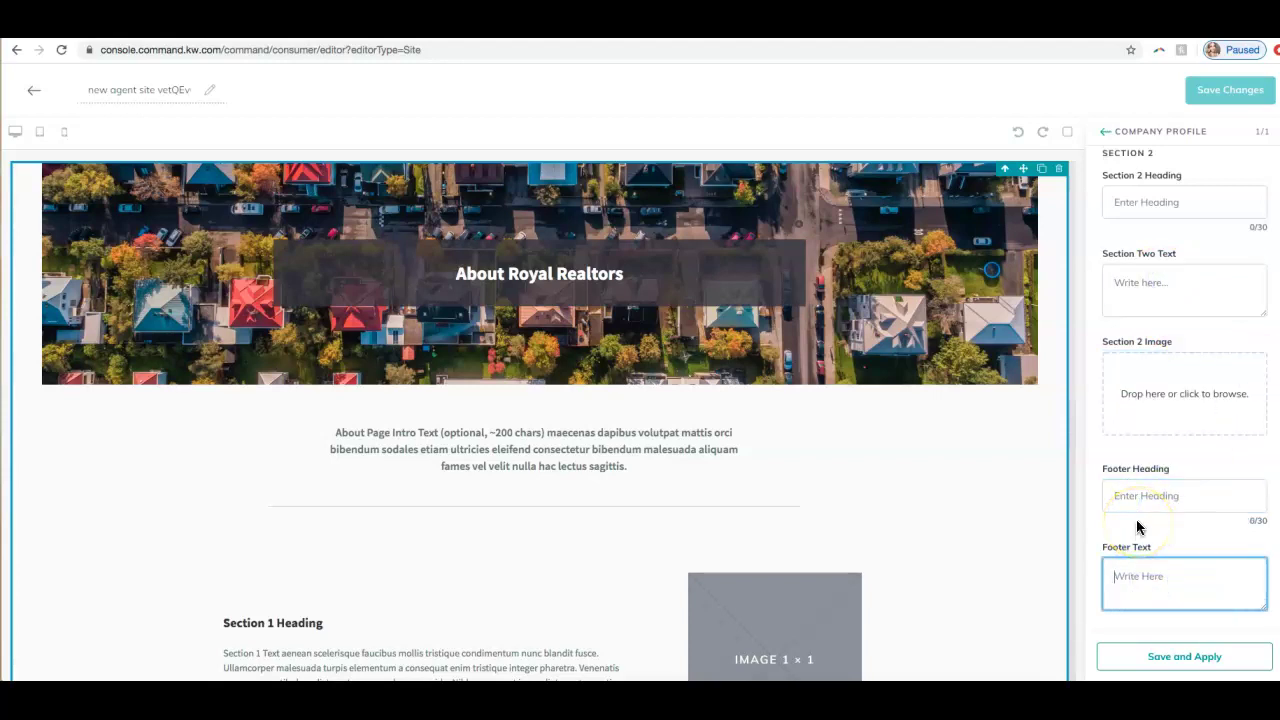
- Ready the Intro Text box for the embed code, then return to the Drive PDF
{"action": "scroll", "coordinate": [1136, 527], "scroll_direction": "up", "scroll_amount": 5}
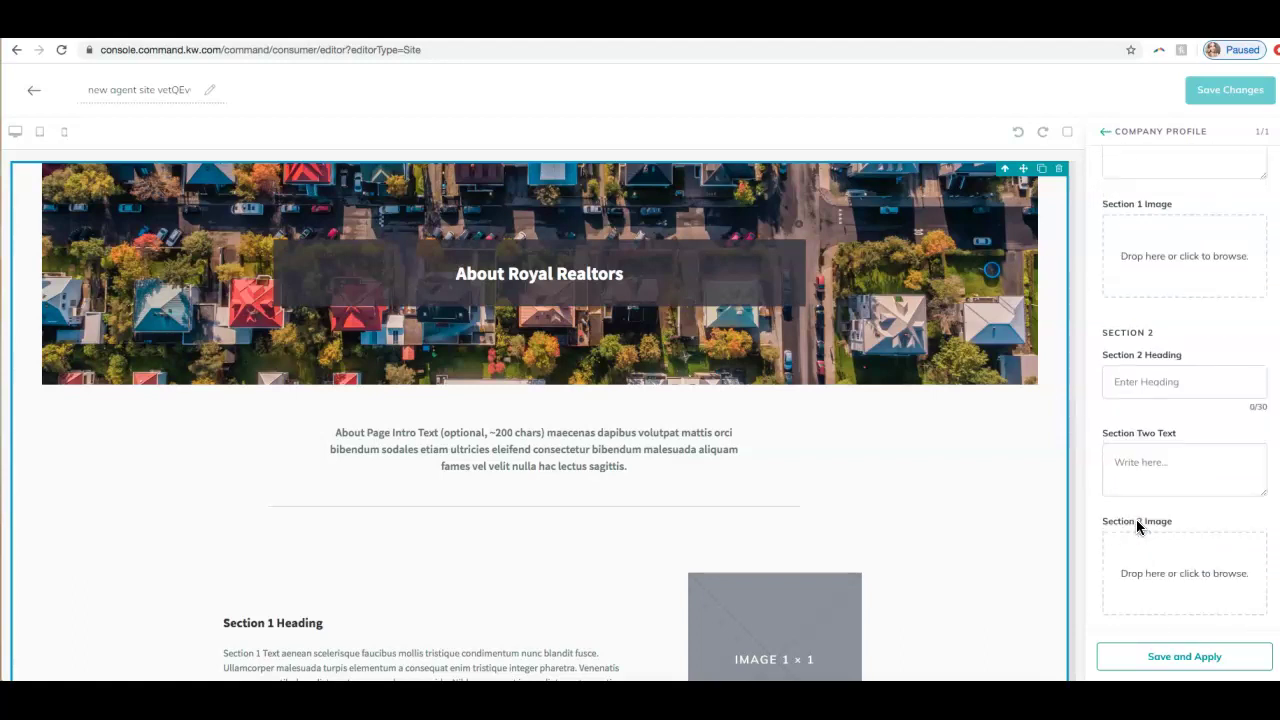
{"action": "scroll", "coordinate": [1136, 521], "scroll_direction": "up", "scroll_amount": 4}
{"action": "left_click", "coordinate": [1169, 467]}
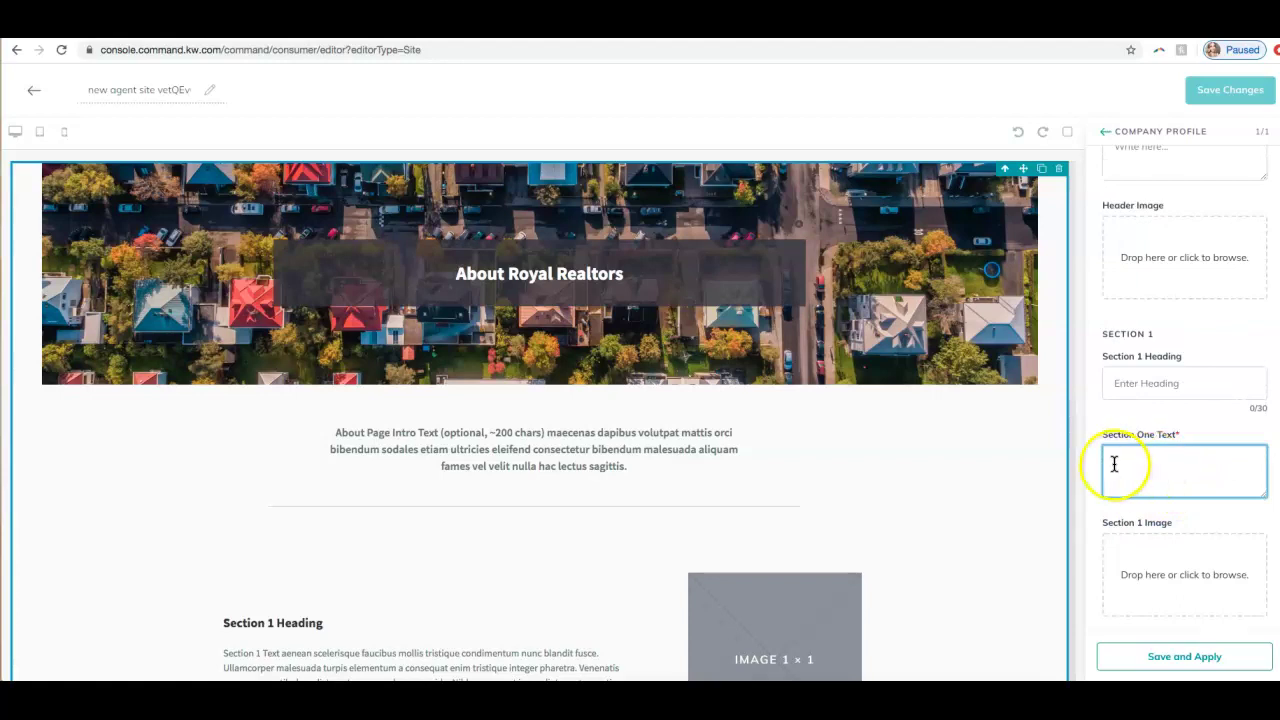
{"action": "scroll", "coordinate": [1145, 434], "scroll_direction": "up", "scroll_amount": 3}
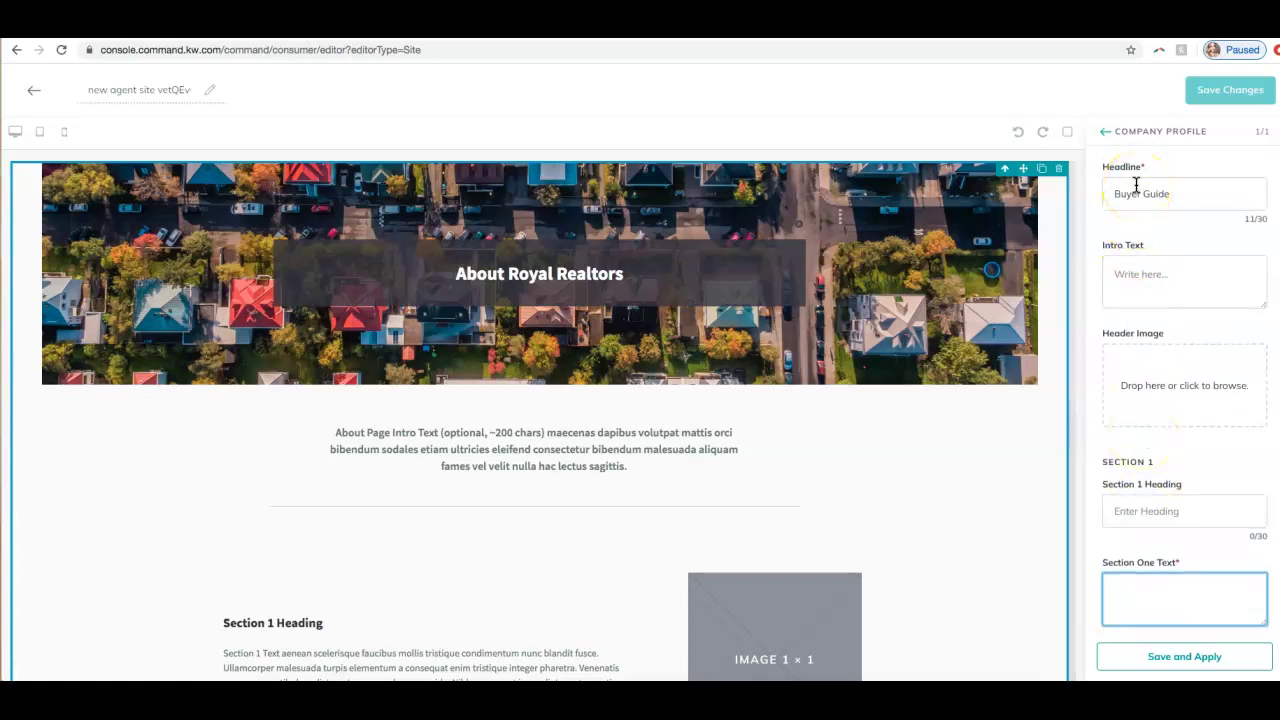
{"action": "left_click", "coordinate": [1168, 274]}
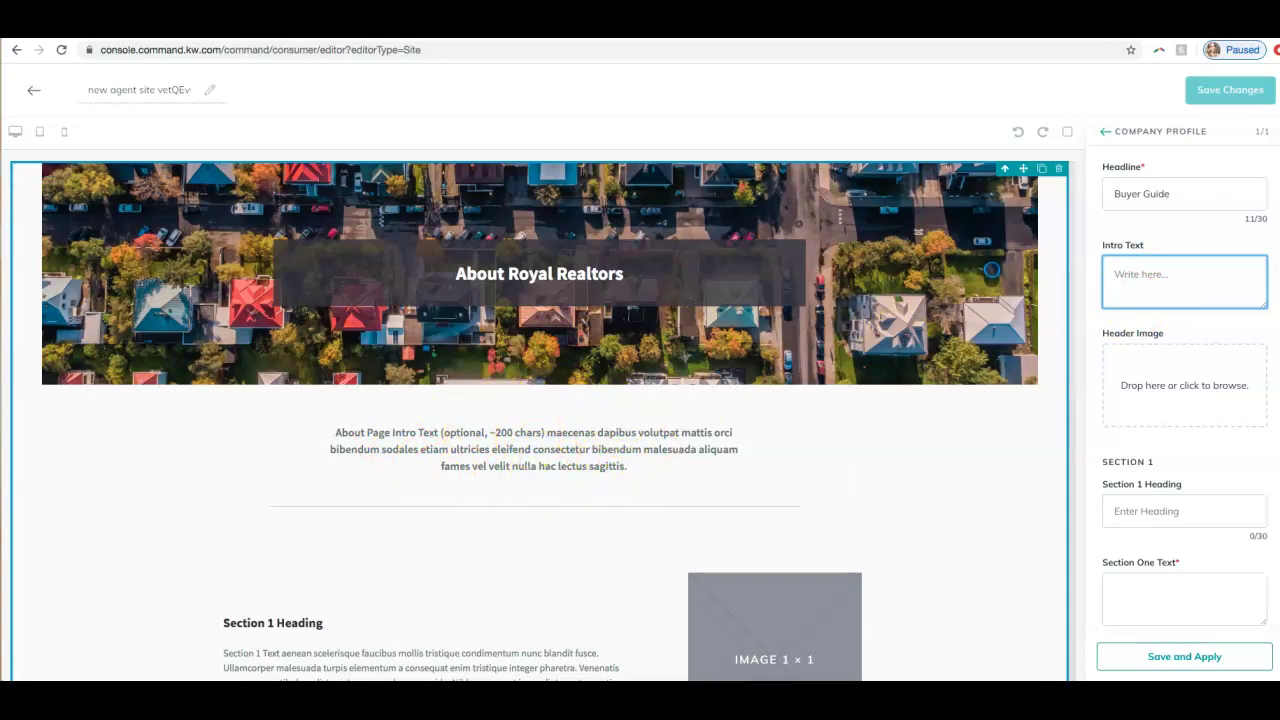
{"action": "key", "text": "ctrl+Tab"}
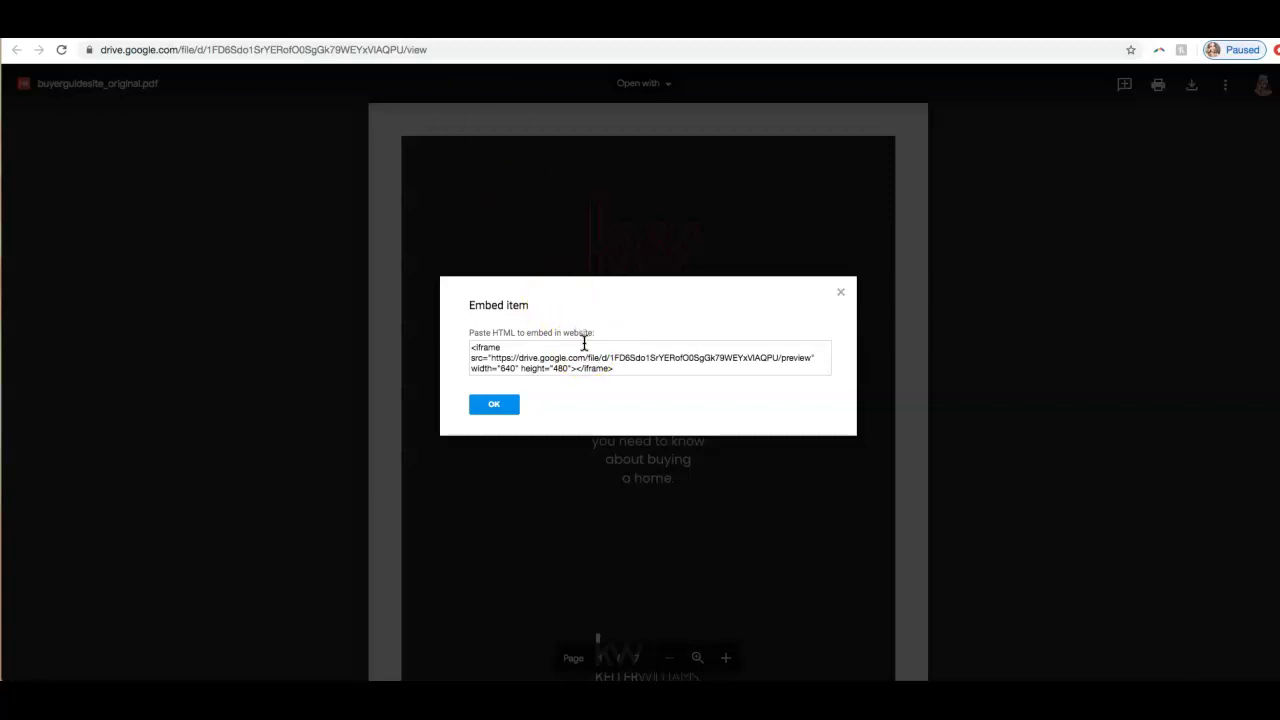
- Copy the PDF's iframe embed code from the Embed item dialog and return to the site editor
{"action": "left_click_drag", "start_coordinate": [612, 368], "coordinate": [467, 346]}
{"action": "right_click", "coordinate": [526, 363]}
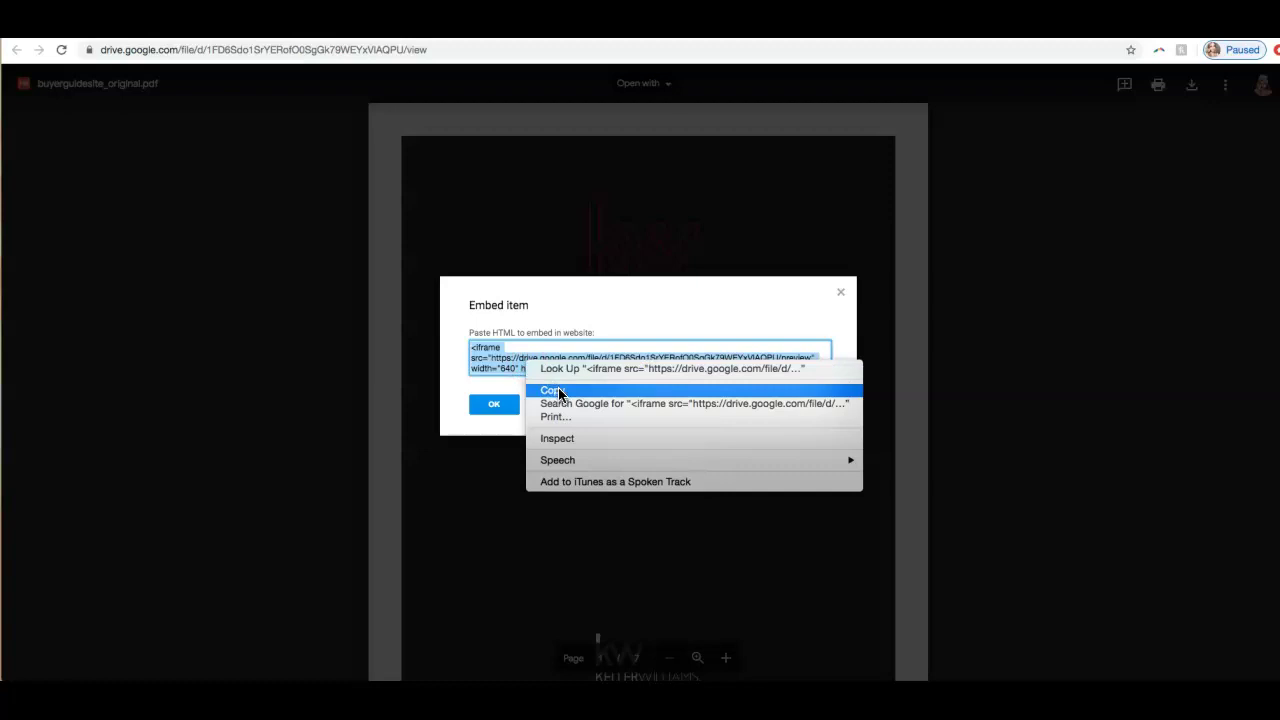
{"action": "left_click", "coordinate": [553, 390]}
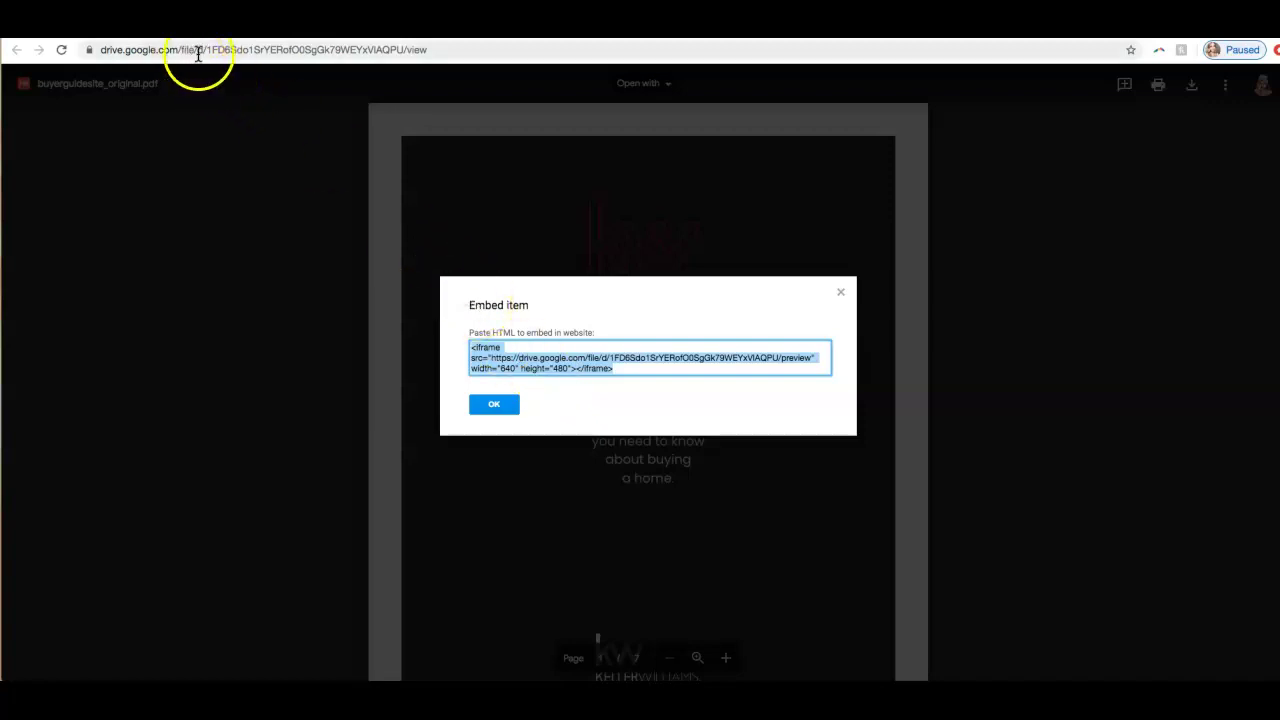
{"action": "key", "text": "ctrl+Tab"}
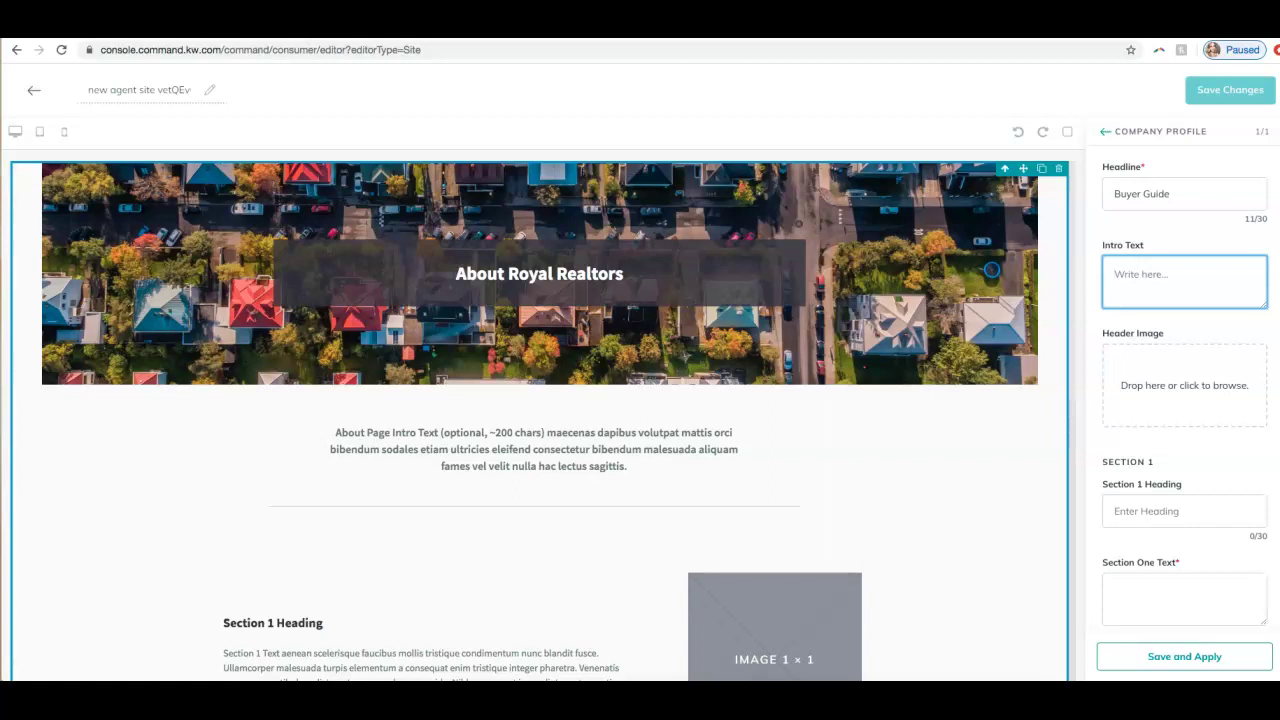
- Paste the Drive PDF's iframe embed code into the Intro Text box and enlarge the box
{"action": "right_click", "coordinate": [1163, 275]}
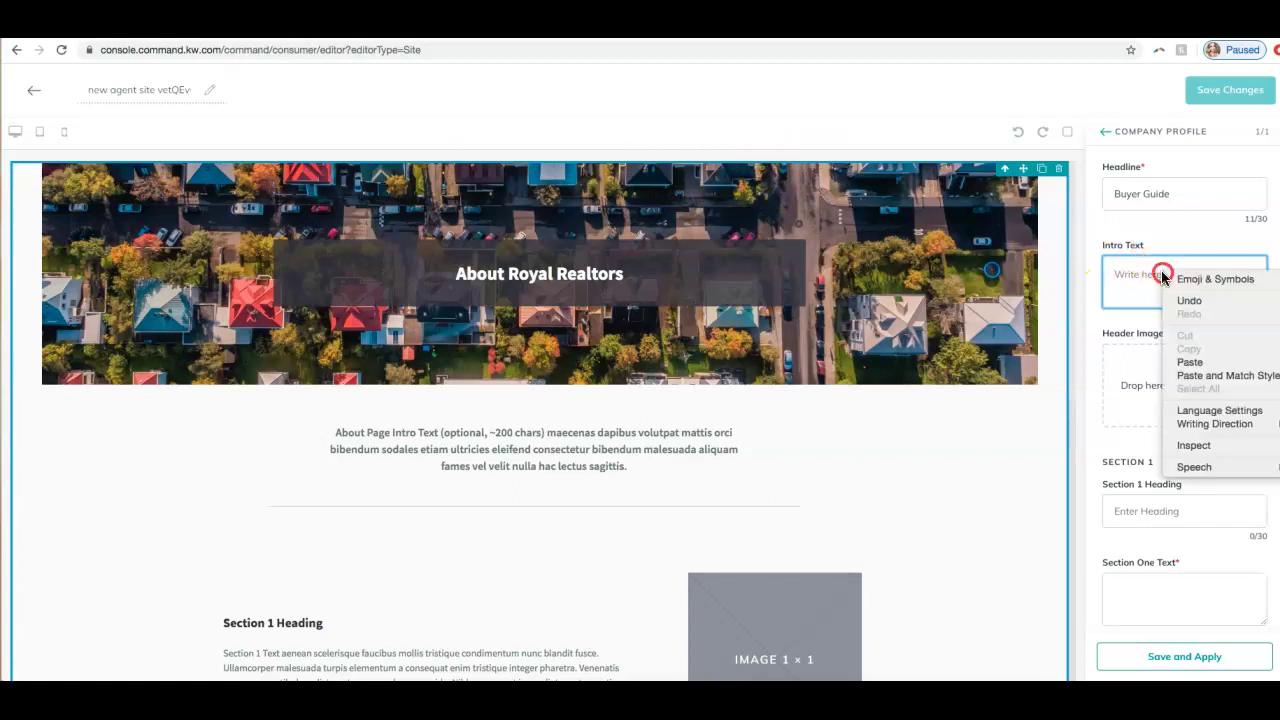
{"action": "left_click", "coordinate": [1190, 362]}
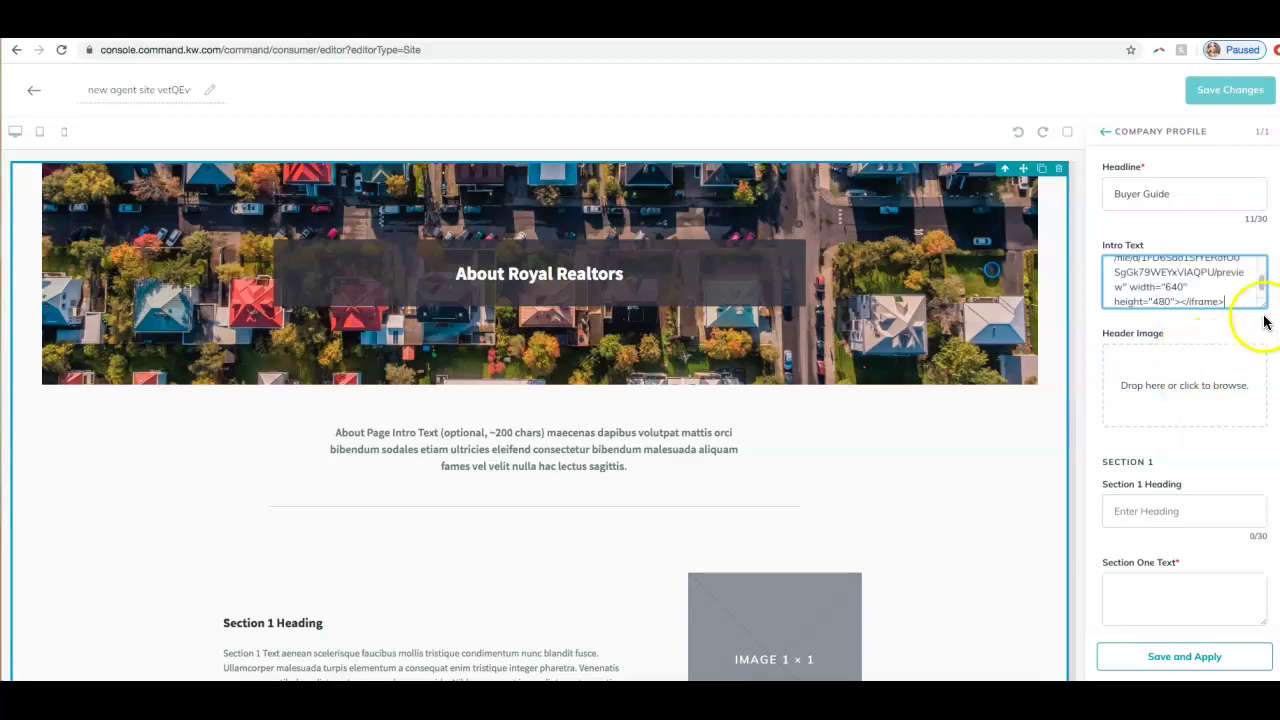
{"action": "left_click_drag", "start_coordinate": [1264, 308], "coordinate": [1268, 440]}
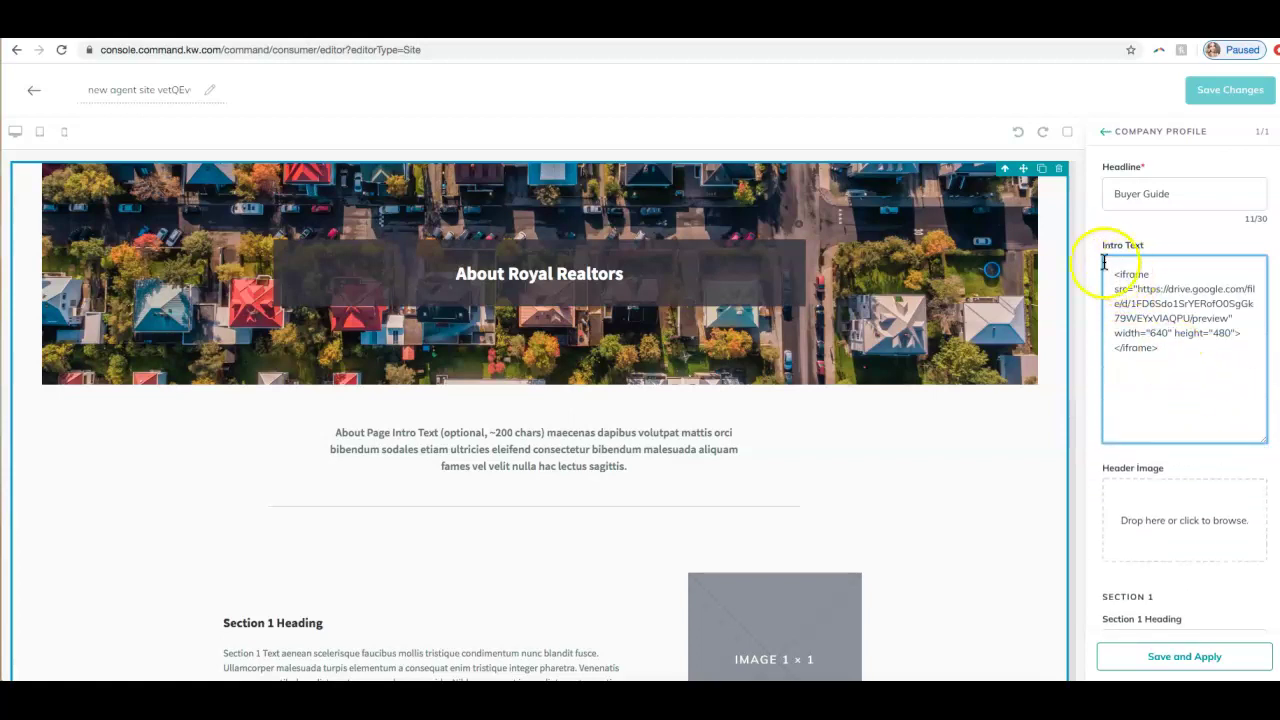
- Change the iframe width from 640 to 700 and the height to 1000, then apply
{"action": "left_click", "coordinate": [1167, 333]}
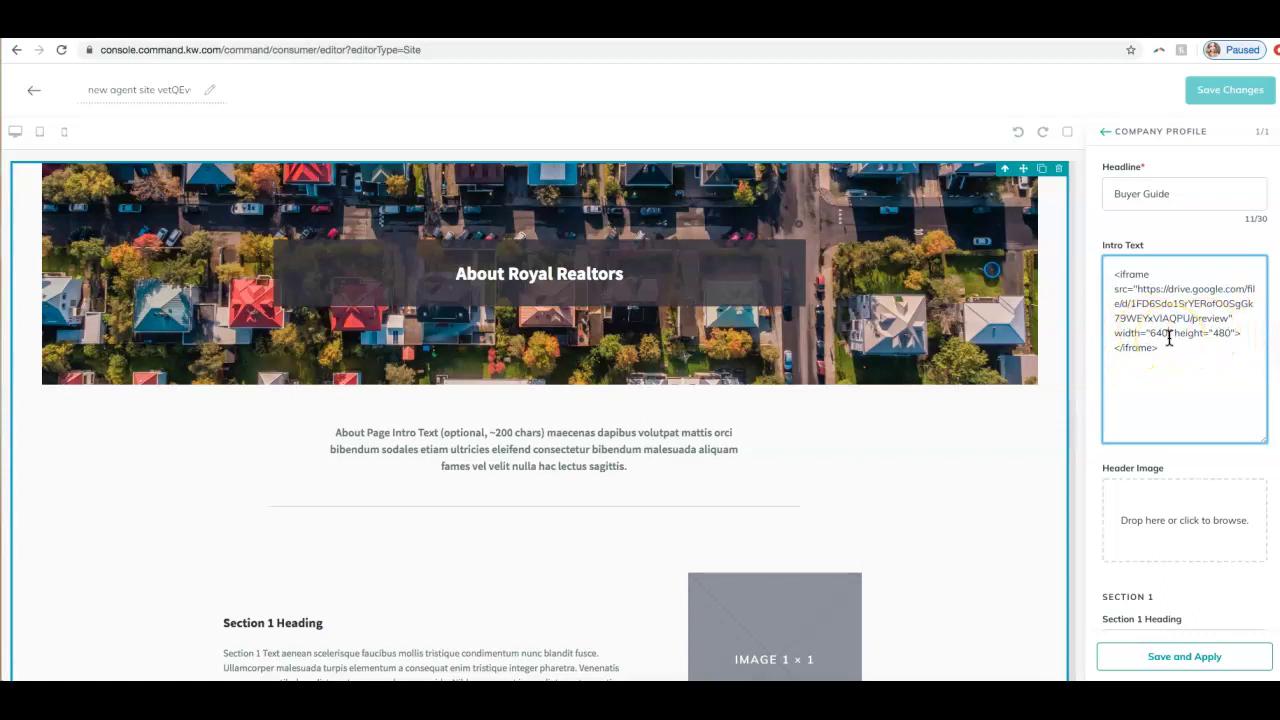
{"action": "key", "text": "BackSpace"}
{"action": "key", "text": "BackSpace"}
{"action": "key", "text": "BackSpace"}
{"action": "type", "text": "700"}
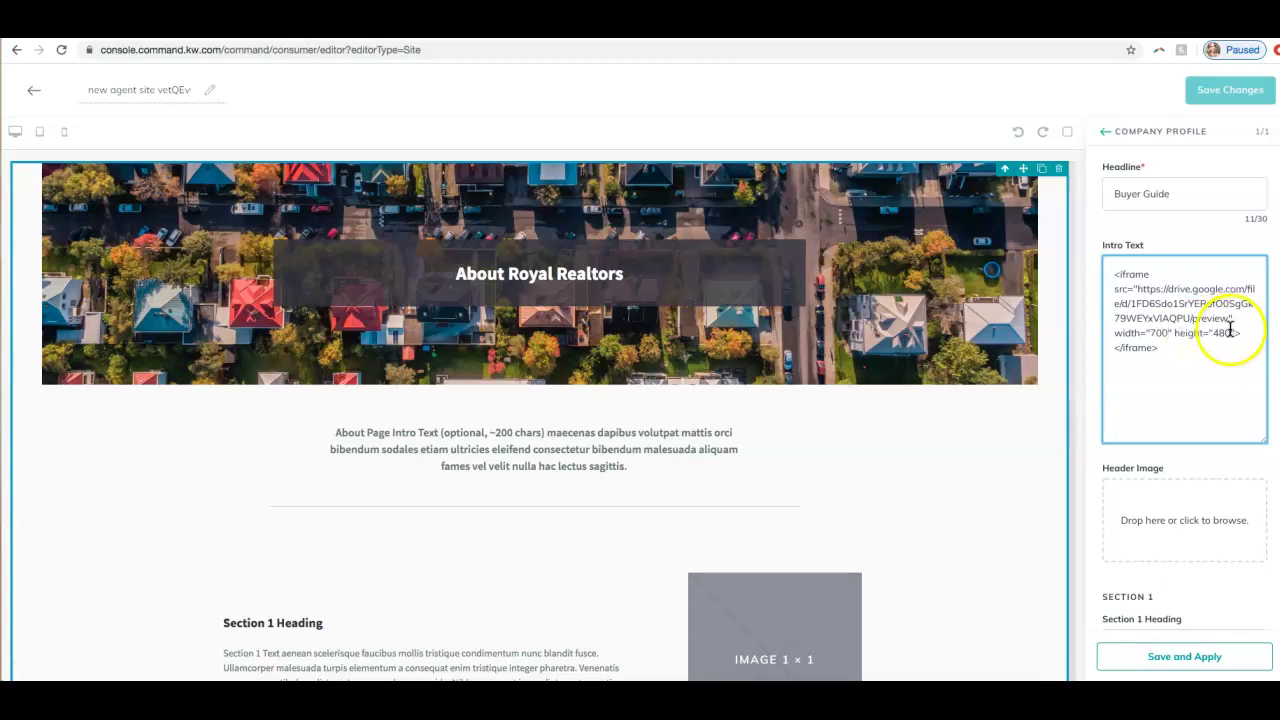
{"action": "key", "text": "BackSpace"}
{"action": "key", "text": "BackSpace"}
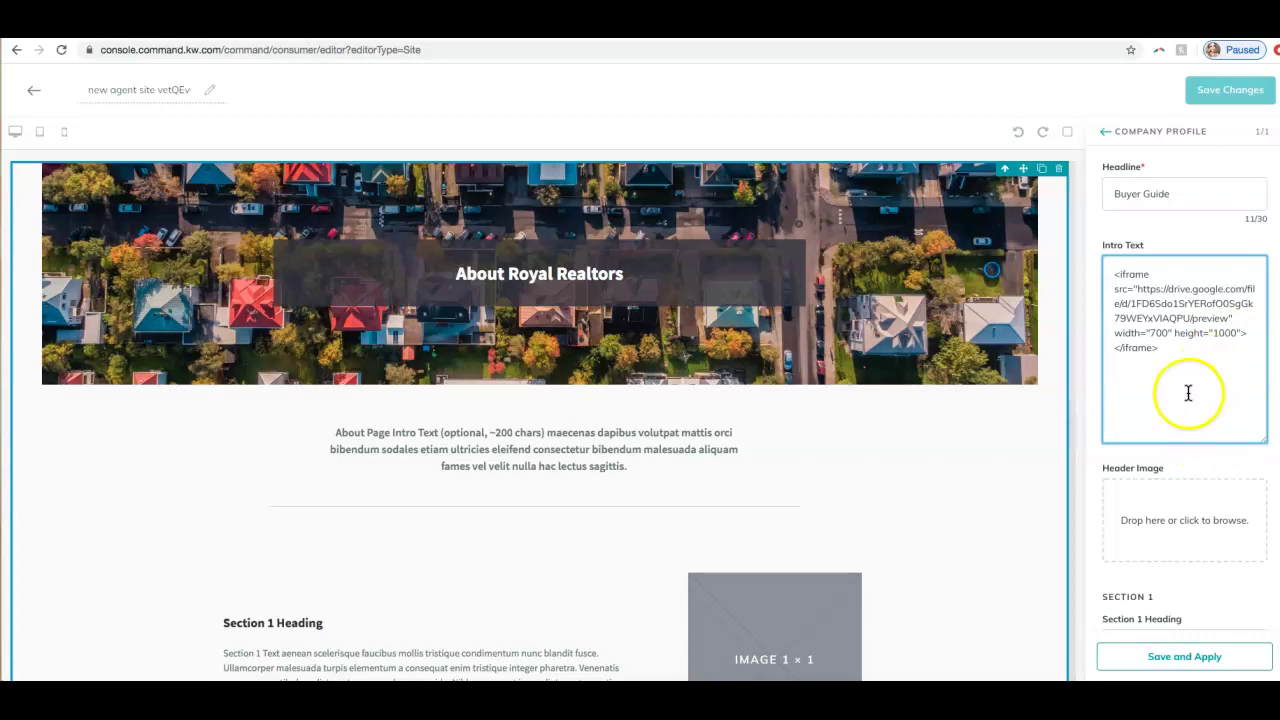
{"action": "scroll", "coordinate": [1190, 367], "scroll_direction": "down", "scroll_amount": 2}
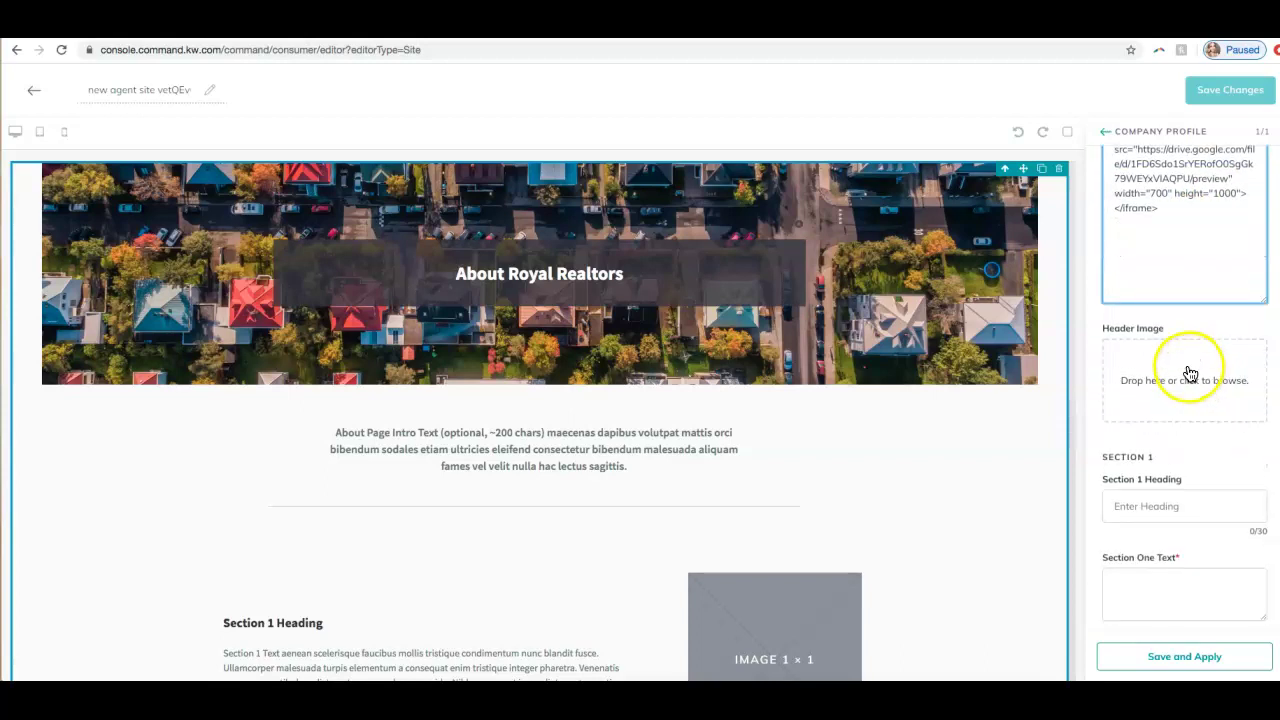
{"action": "left_click", "coordinate": [1199, 660]}
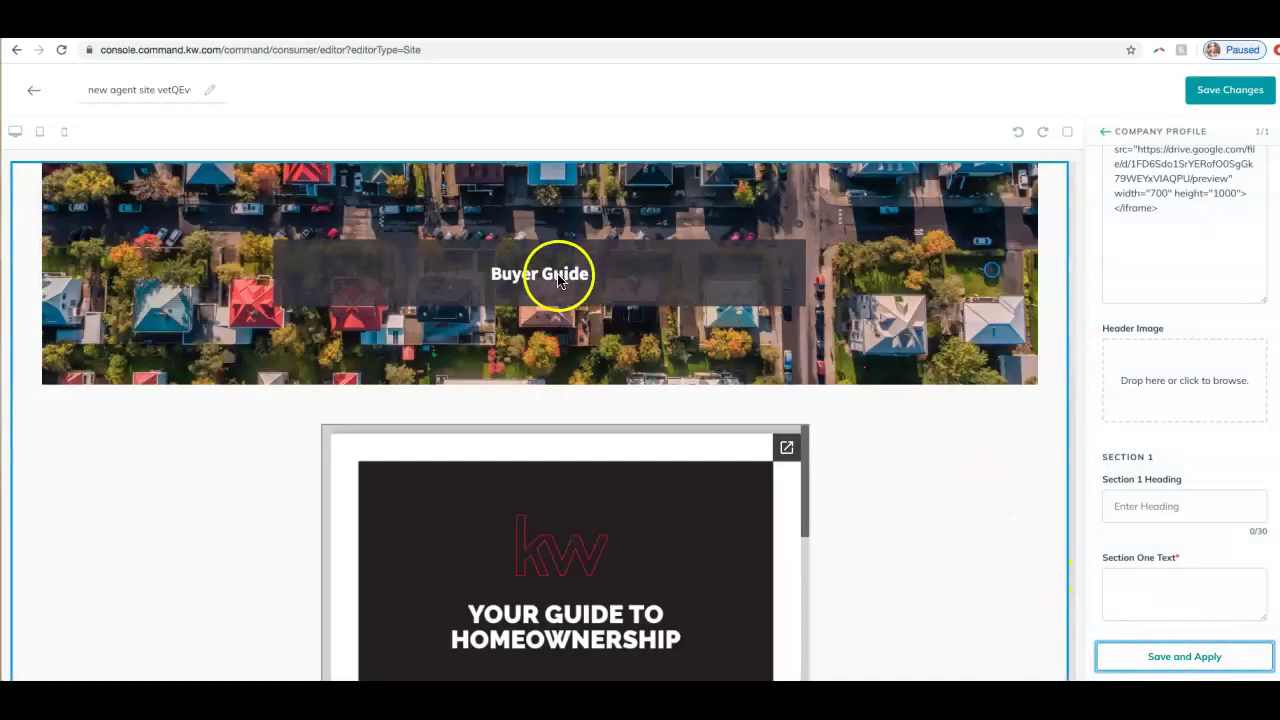
- Scroll the preview through the embedded guide to 'Financing Your Future Home', then select the page title
{"action": "scroll", "coordinate": [893, 463], "scroll_direction": "down", "scroll_amount": 2}
{"action": "scroll", "coordinate": [895, 468], "scroll_direction": "down", "scroll_amount": 1}
{"action": "scroll", "coordinate": [900, 467], "scroll_direction": "down", "scroll_amount": 2}
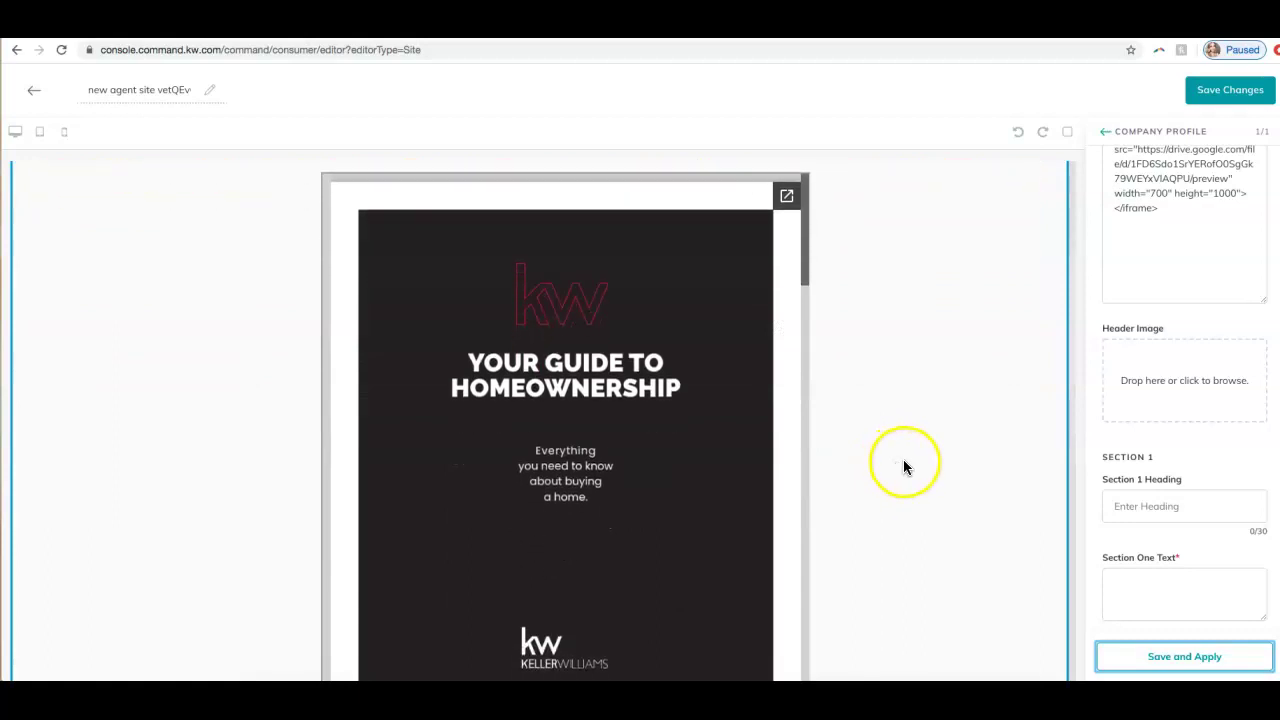
{"action": "scroll", "coordinate": [676, 415], "scroll_direction": "down", "scroll_amount": 10}
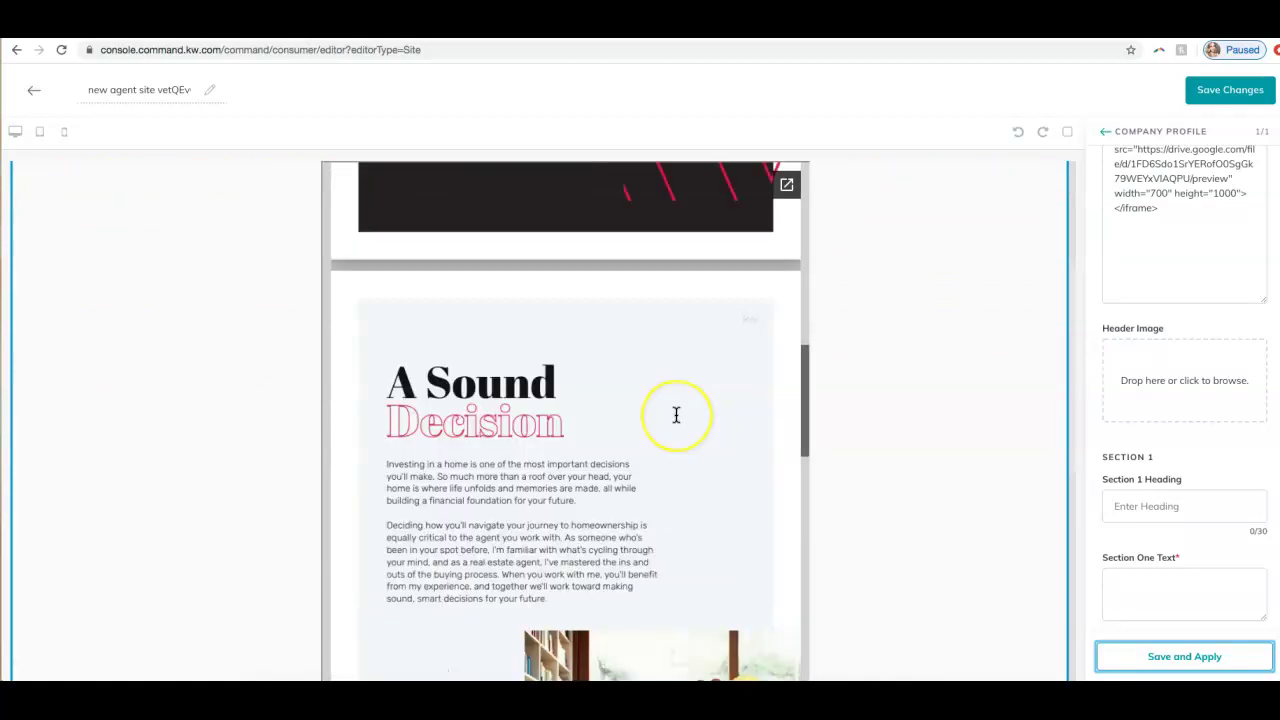
{"action": "scroll", "coordinate": [676, 415], "scroll_direction": "down", "scroll_amount": 15}
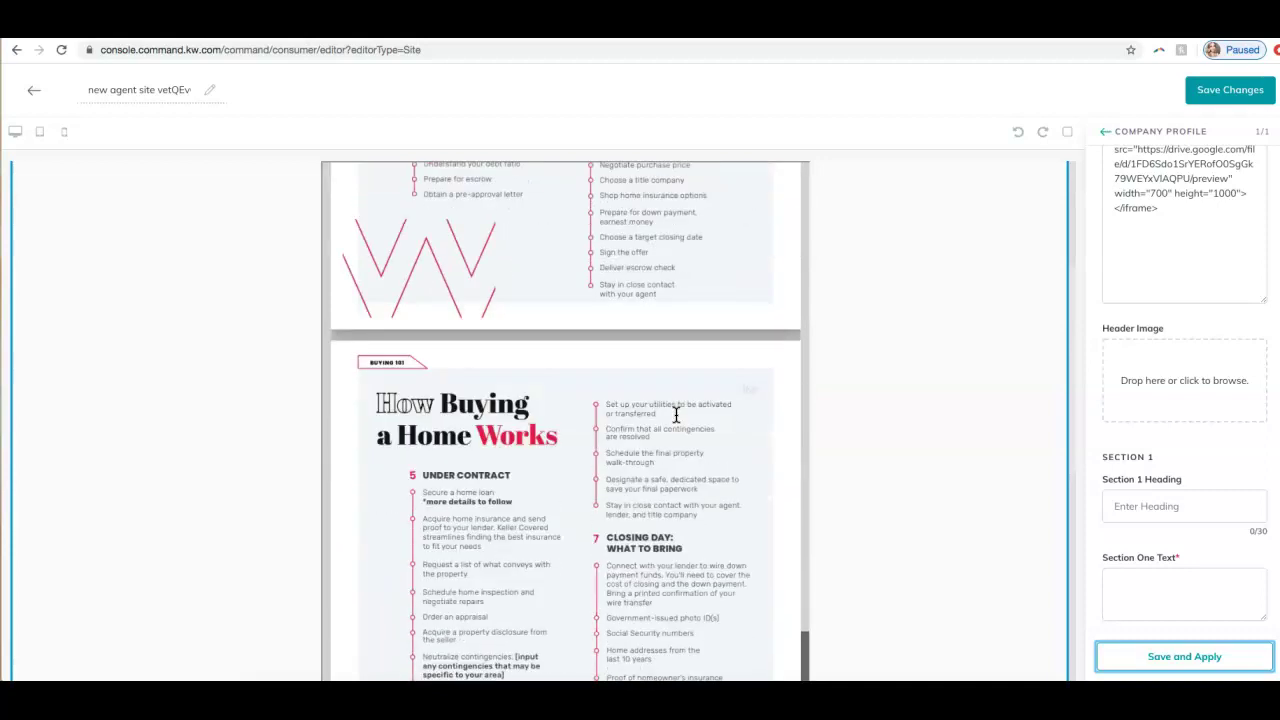
{"action": "scroll", "coordinate": [676, 415], "scroll_direction": "down", "scroll_amount": 5}
{"action": "scroll", "coordinate": [1085, 480], "scroll_direction": "down", "scroll_amount": 4}
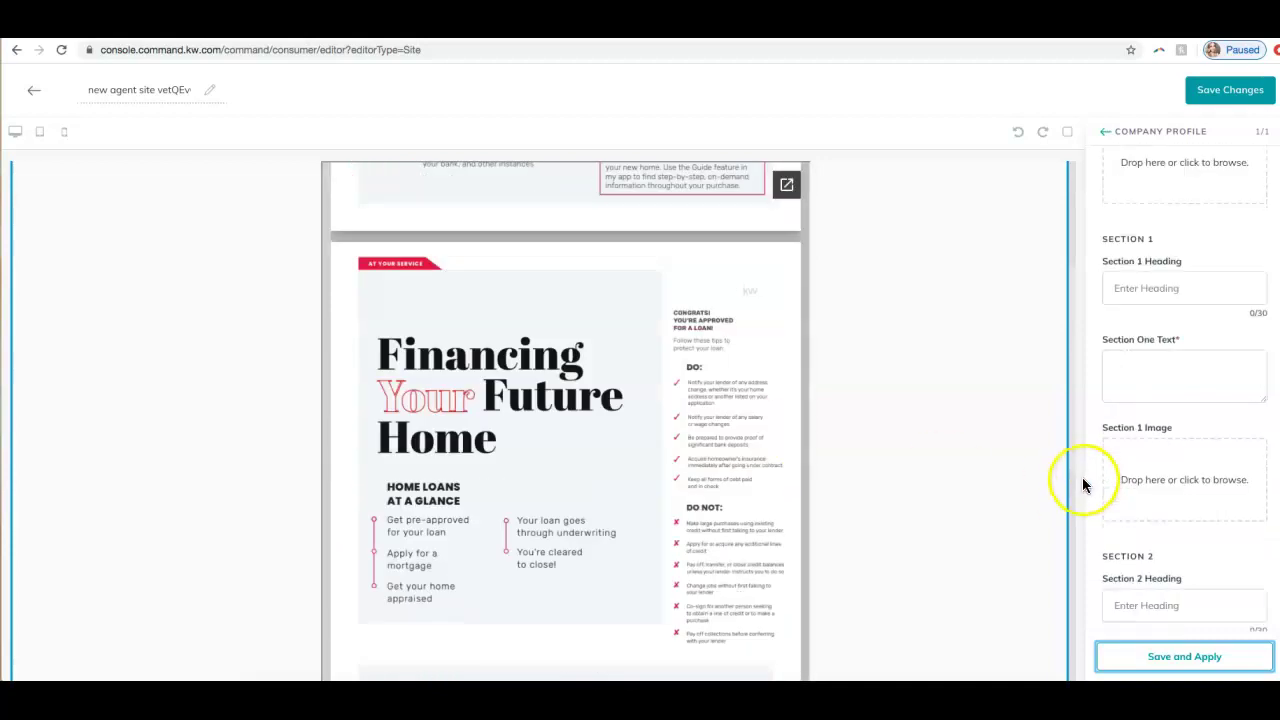
{"action": "triple_click", "coordinate": [162, 90]}
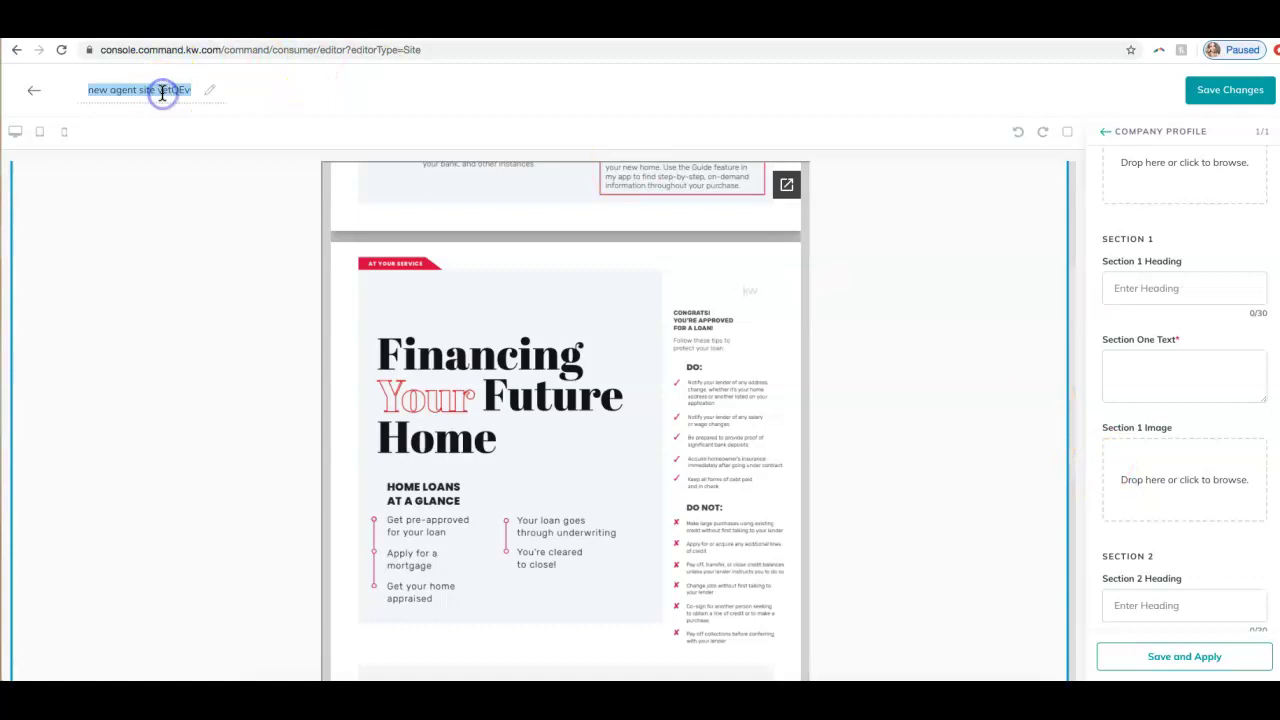
- Retitle the page 'Buyer Guide', save changes and confirm publishing it as an agent site page
{"action": "type", "text": "Buyer Guide"}
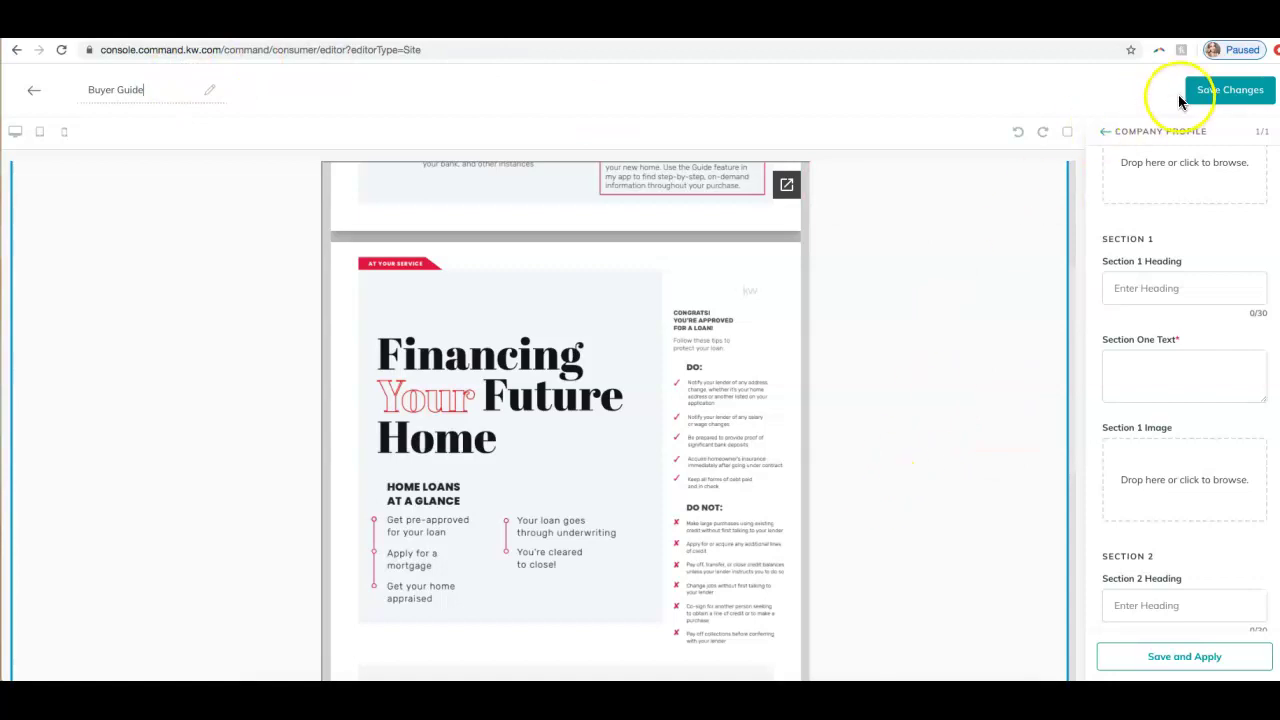
{"action": "left_click", "coordinate": [1222, 95]}
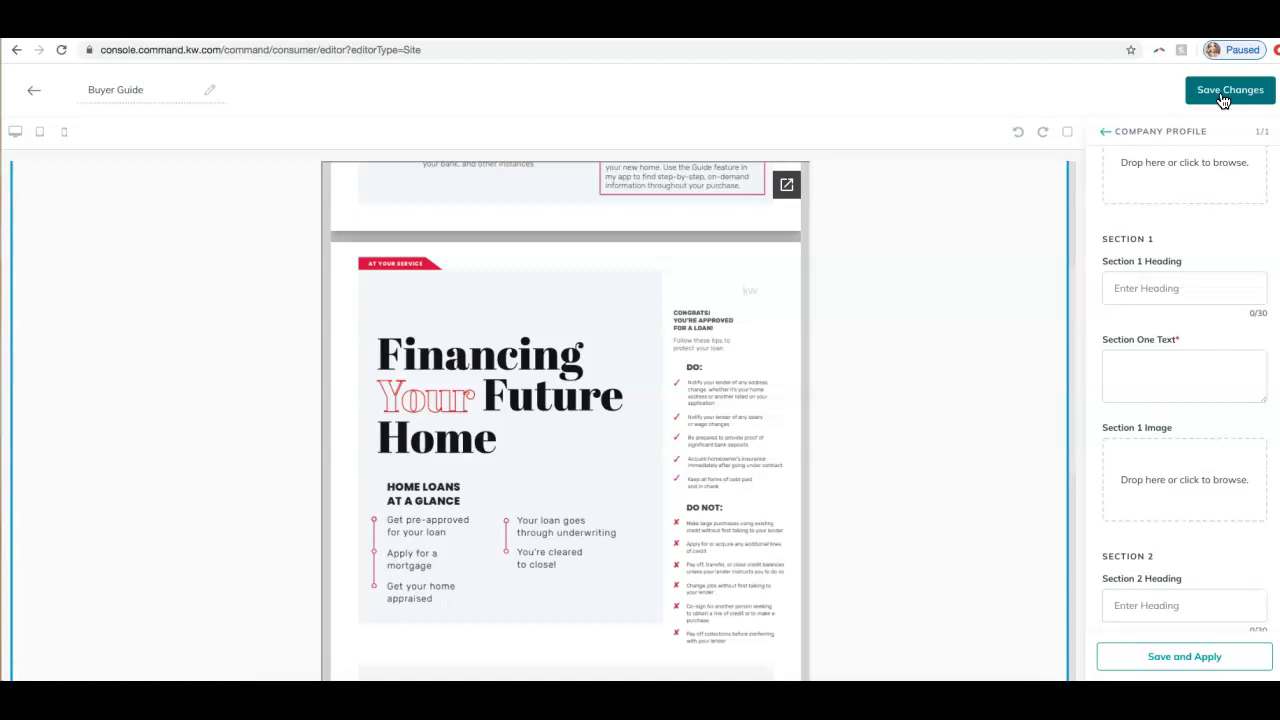
{"action": "left_click", "coordinate": [1222, 97]}
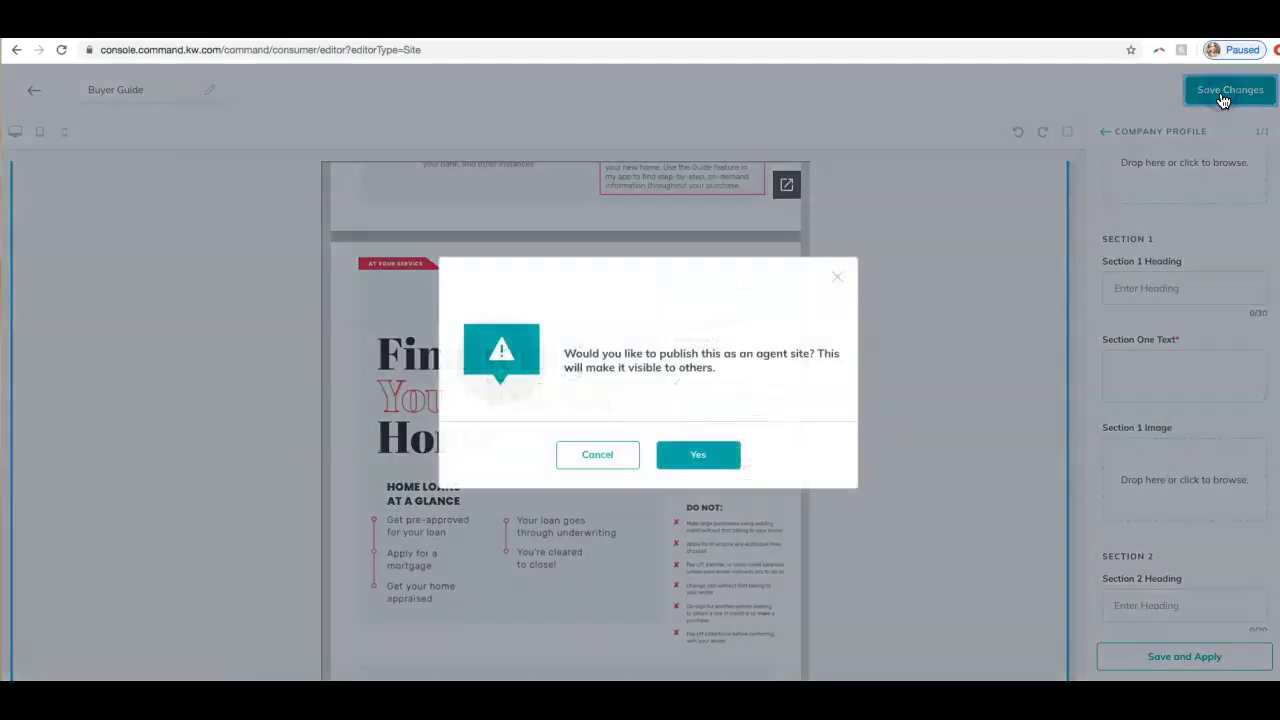
{"action": "left_click", "coordinate": [714, 466]}
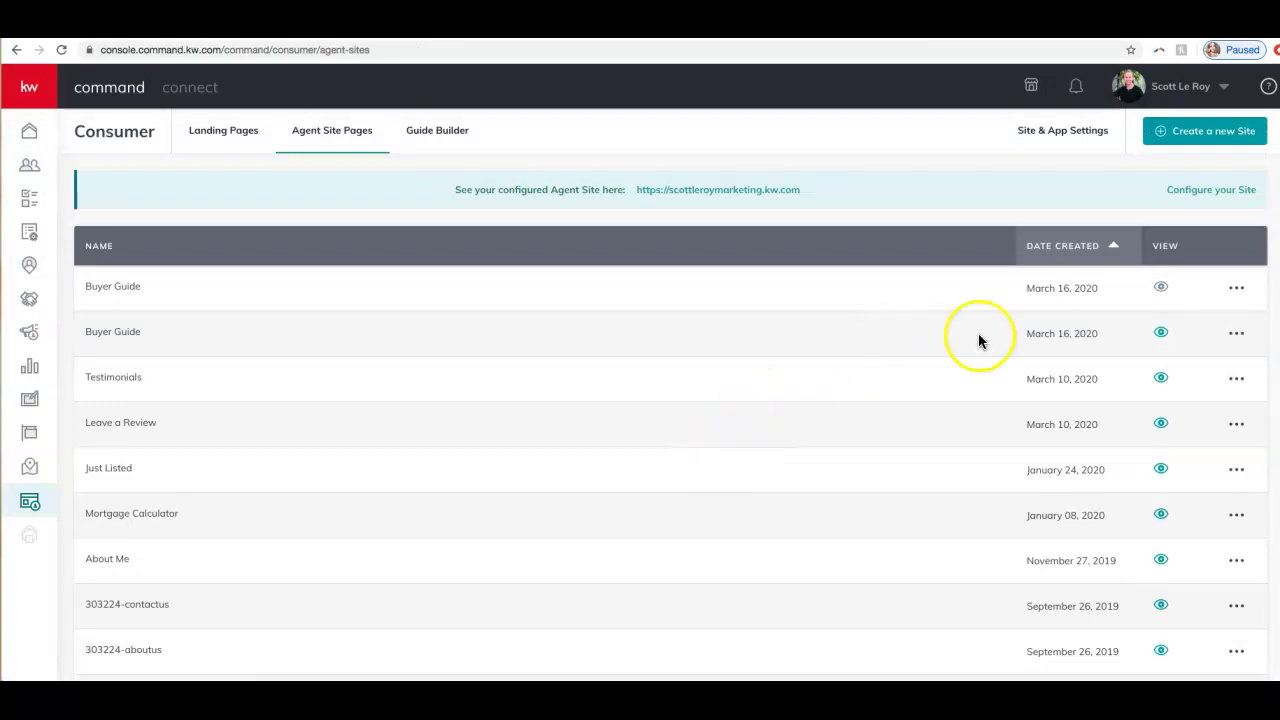
- Delete the second Buyer Guide page from the site and go to Site & App Settings
{"action": "left_click", "coordinate": [1237, 340]}
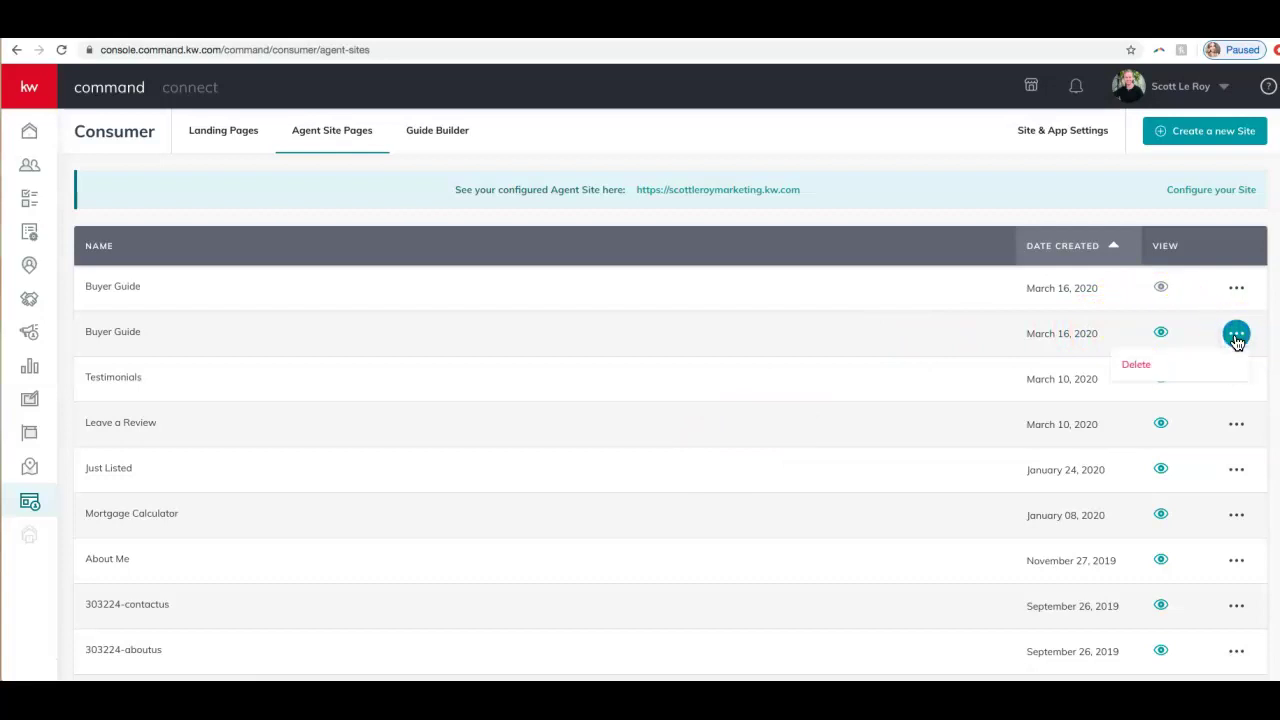
{"action": "left_click", "coordinate": [1140, 366]}
{"action": "left_click", "coordinate": [699, 451]}
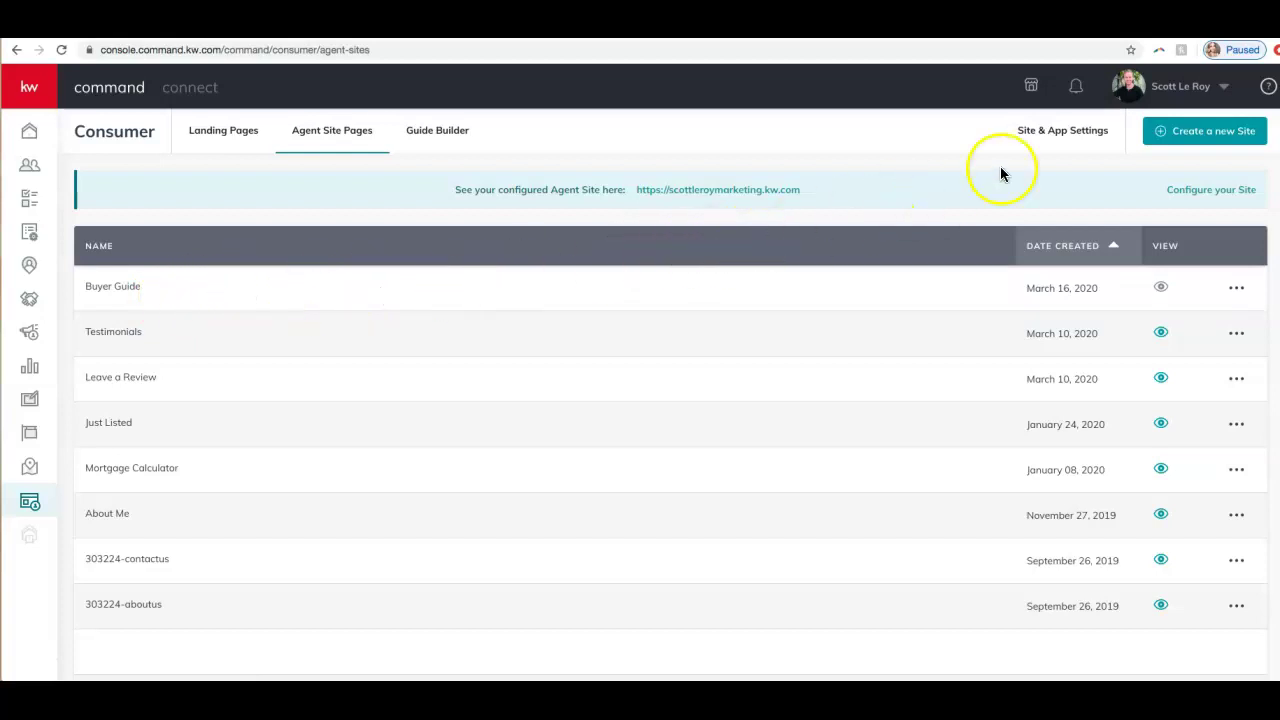
{"action": "left_click", "coordinate": [1064, 138]}
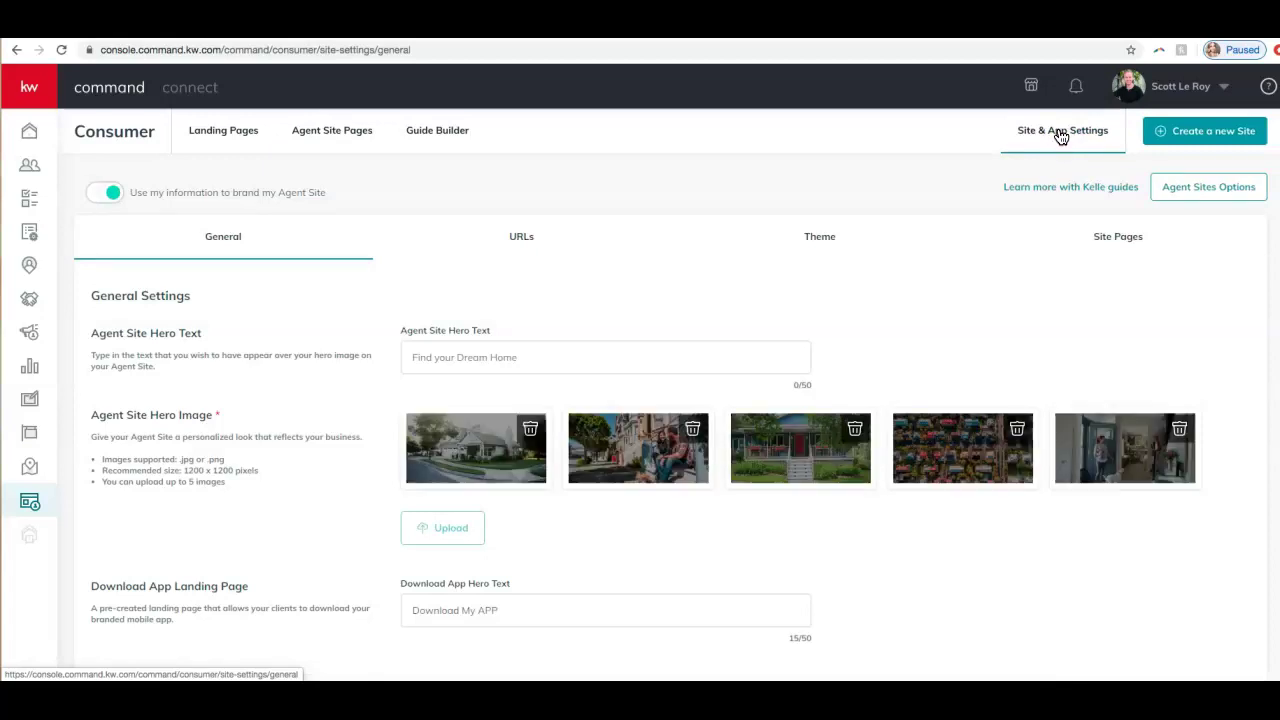
{"action": "left_click", "coordinate": [1106, 256]}
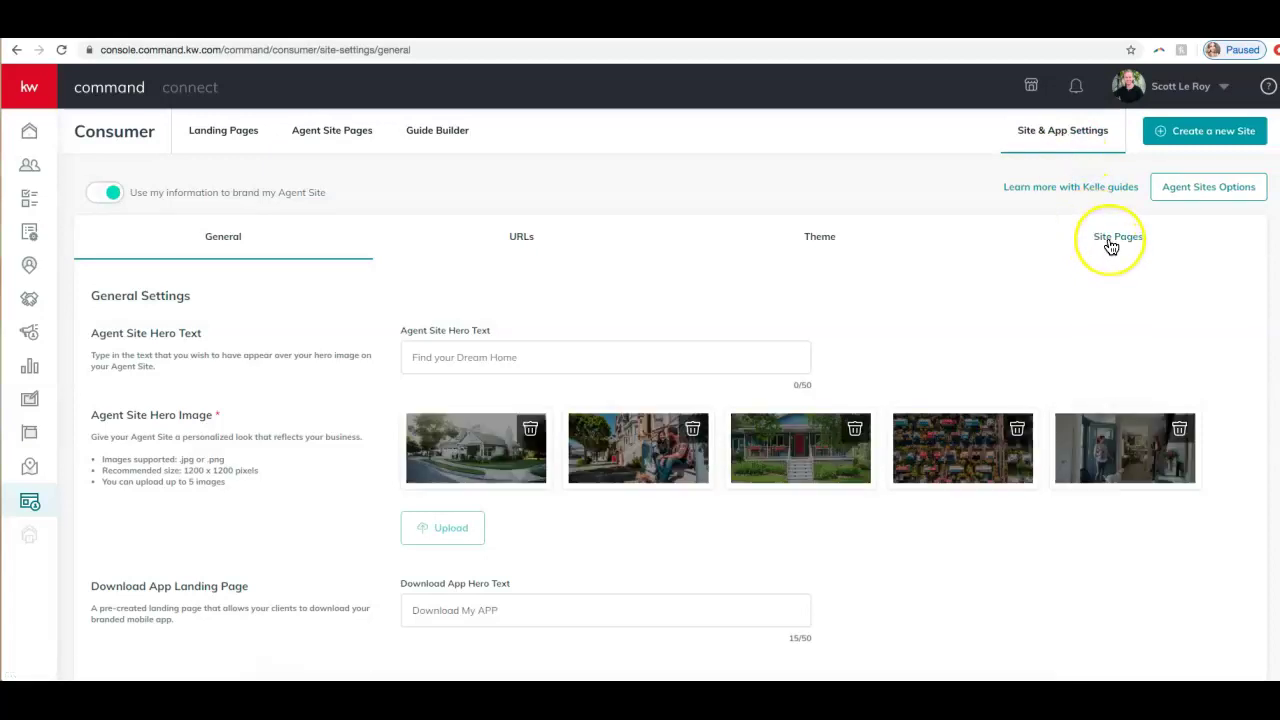
- Add a new Site Pages navigation entry linked to the Buyer Guide page
{"action": "left_click", "coordinate": [1110, 246]}
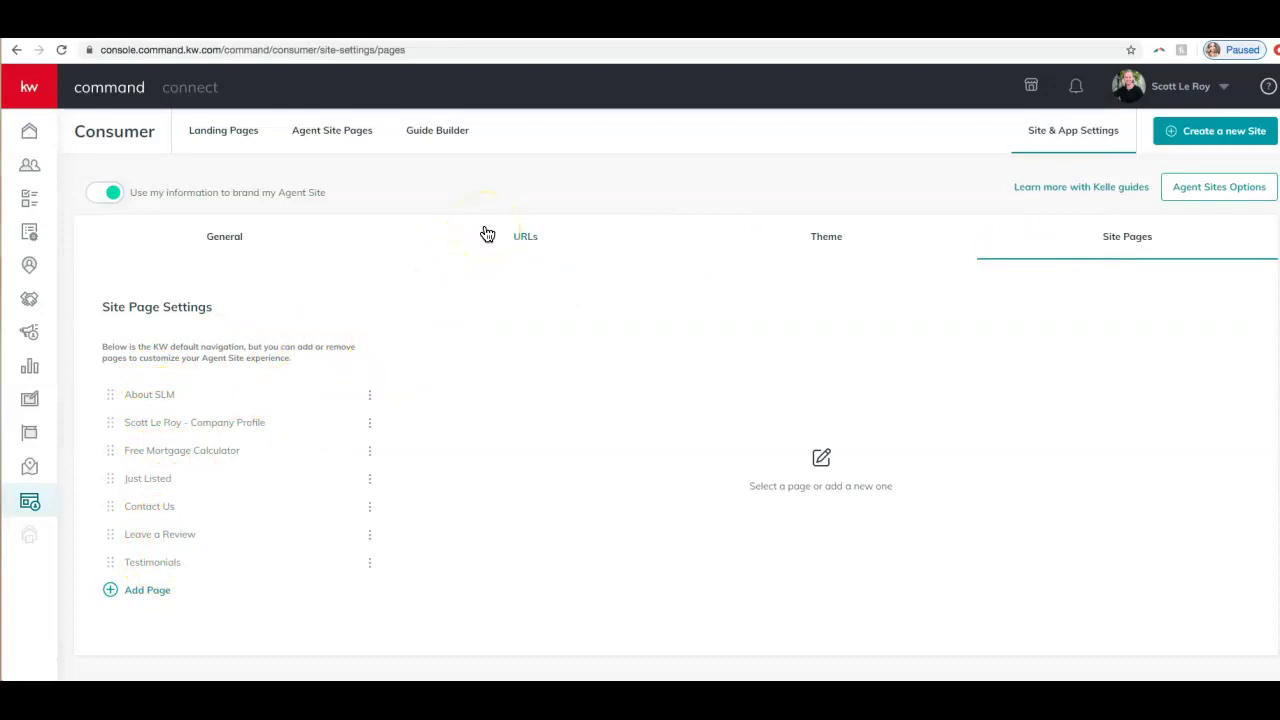
{"action": "left_click", "coordinate": [147, 593]}
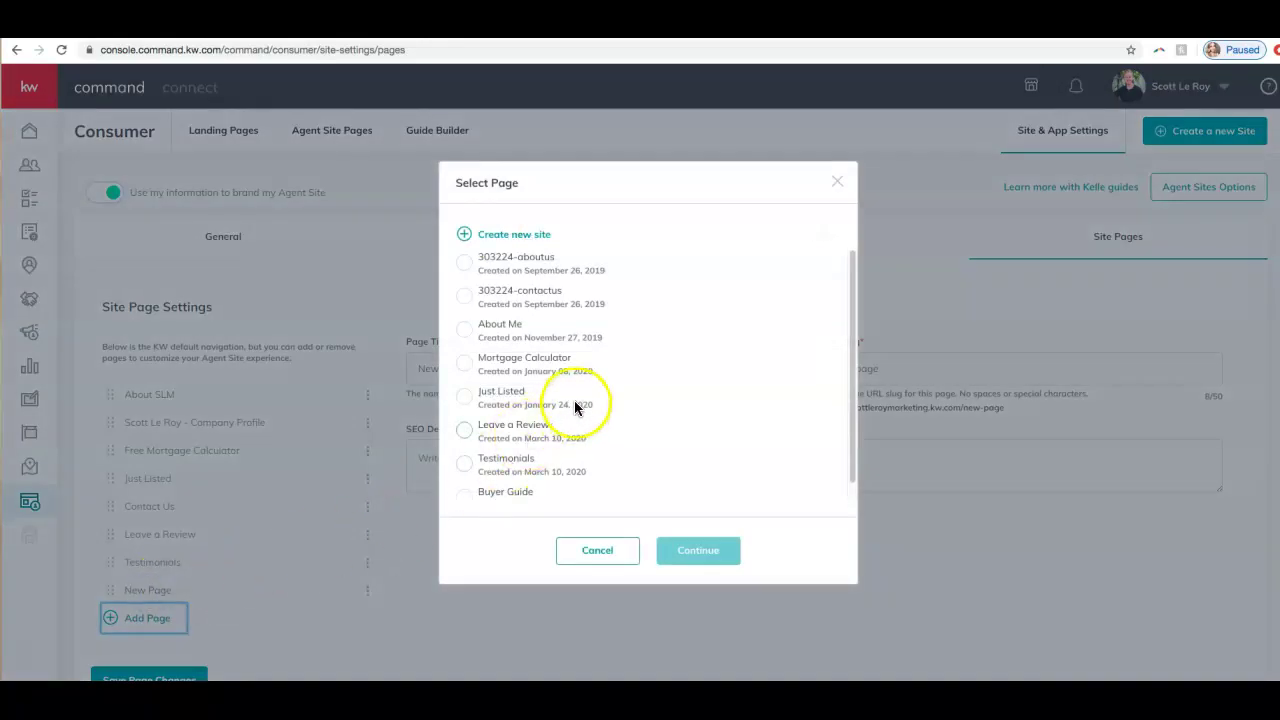
{"action": "scroll", "coordinate": [557, 360], "scroll_direction": "down", "scroll_amount": 1}
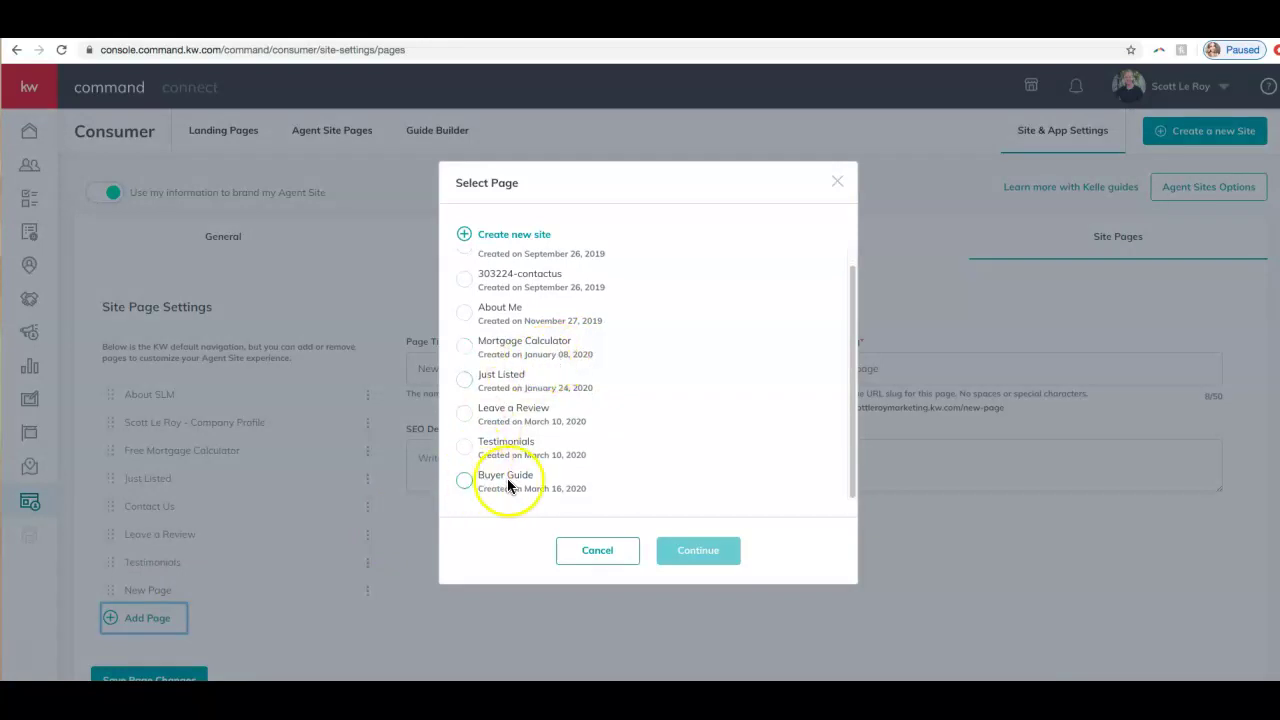
{"action": "left_click", "coordinate": [466, 482]}
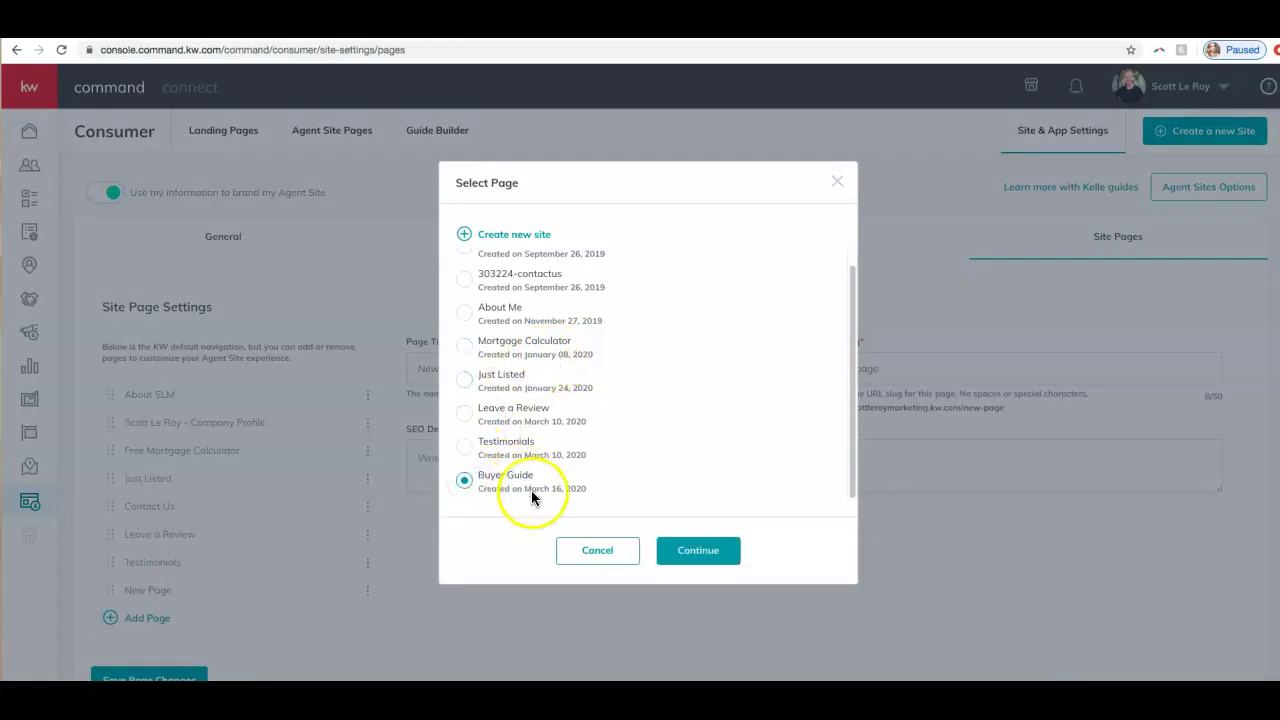
{"action": "left_click", "coordinate": [724, 560]}
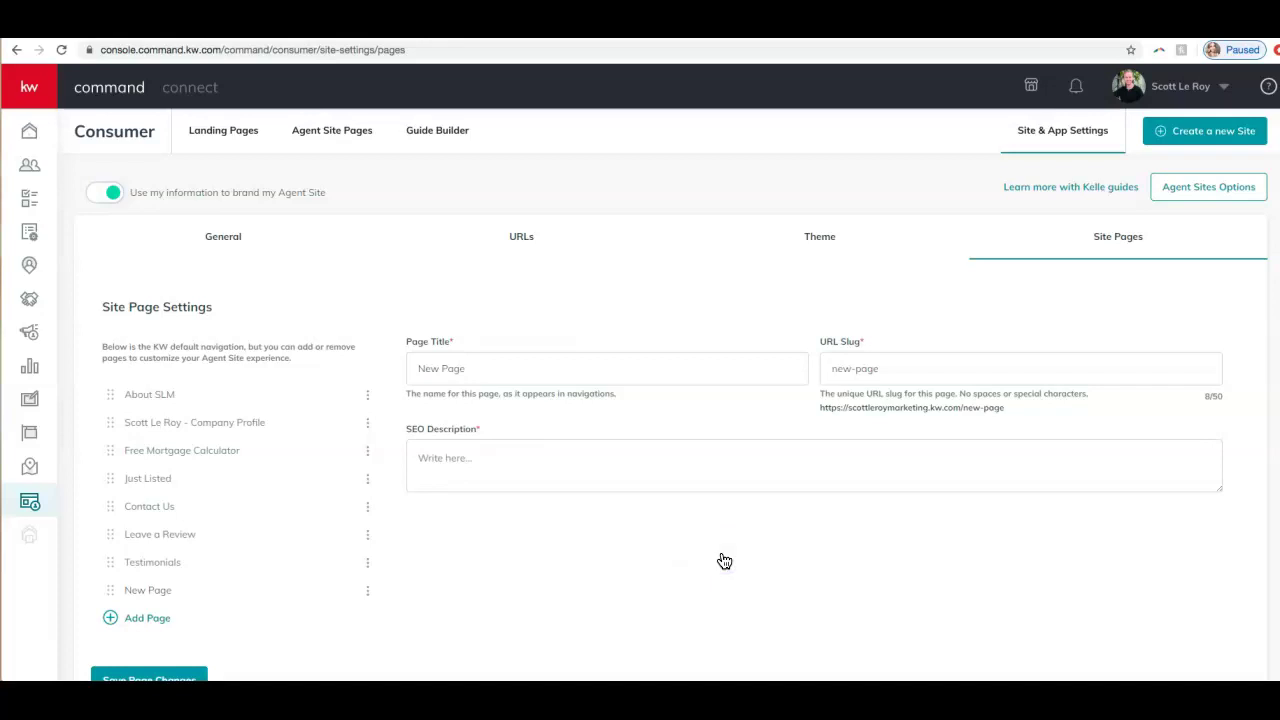
- Set its Page Title to 'Buyer Guide', URL slug 'buyer-guide' and SEO description 'Buyer Guide'
{"action": "double_click", "coordinate": [582, 366]}
{"action": "left_click", "coordinate": [582, 366]}
{"action": "type", "text": "Buyer "}
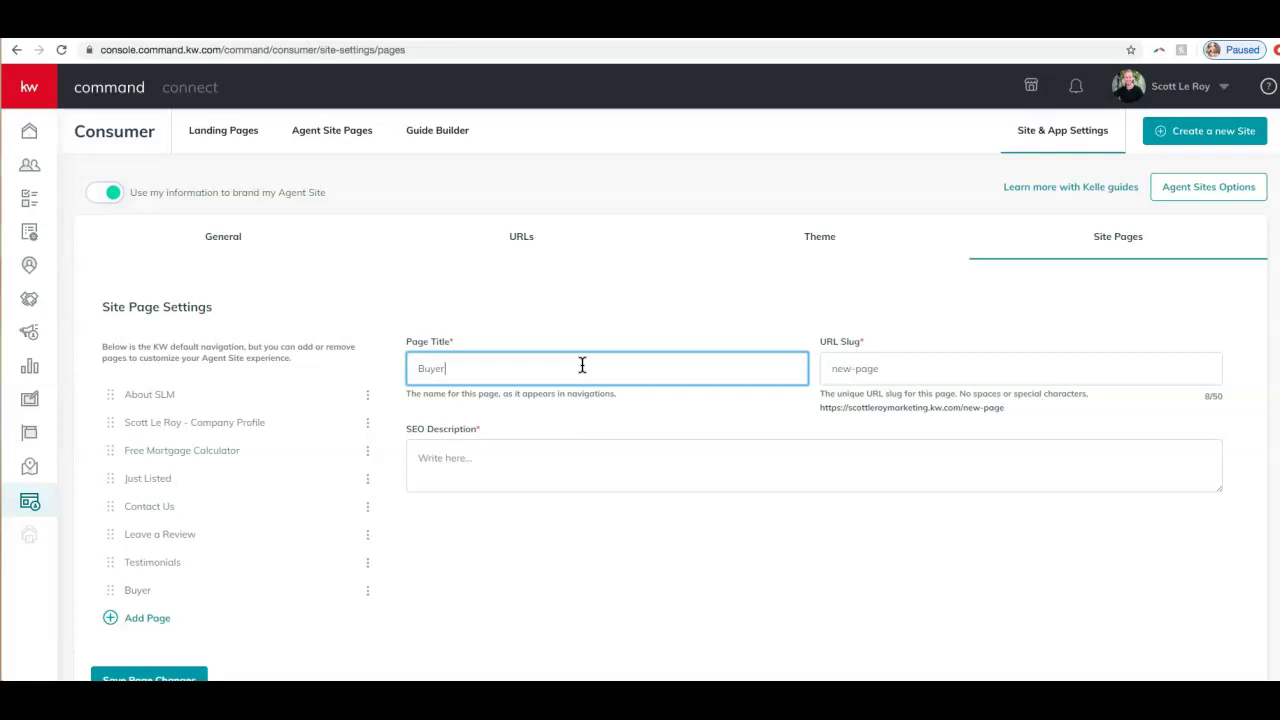
{"action": "type", "text": "Guide"}
{"action": "triple_click", "coordinate": [918, 370]}
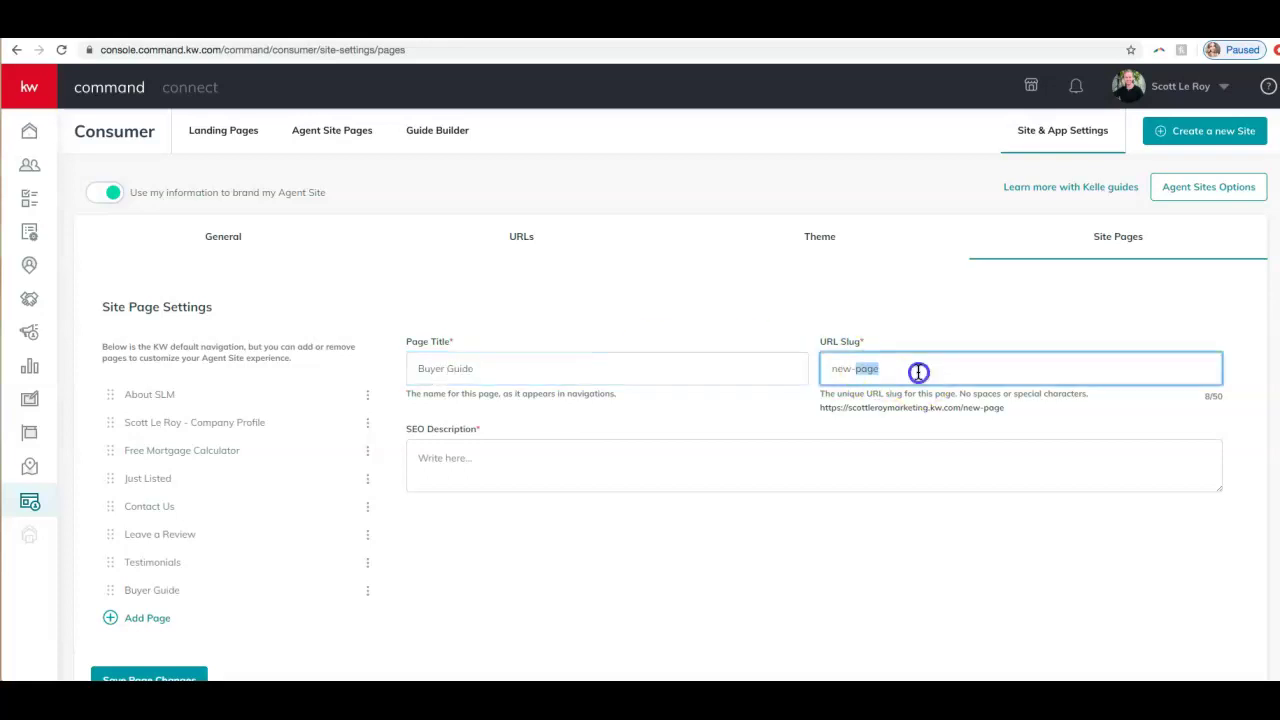
{"action": "type", "text": "bui"}
{"action": "type", "text": "yer"}
{"action": "type", "text": "-guide"}
{"action": "left_click", "coordinate": [626, 483]}
{"action": "type", "text": "Buy"}
{"action": "key", "text": "BackSpace"}
{"action": "key", "text": "BackSpace"}
{"action": "key", "text": "BackSpace"}
{"action": "type", "text": "Buyer Guide"}
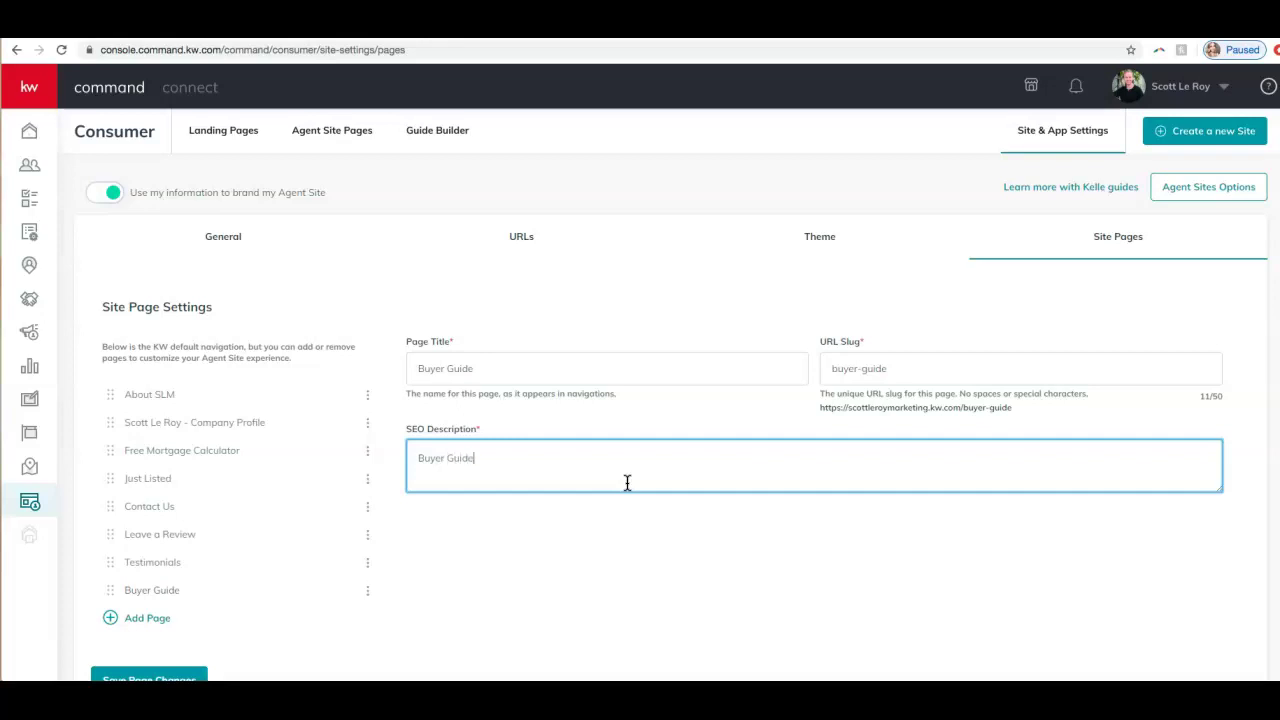
{"action": "left_click", "coordinate": [590, 538]}
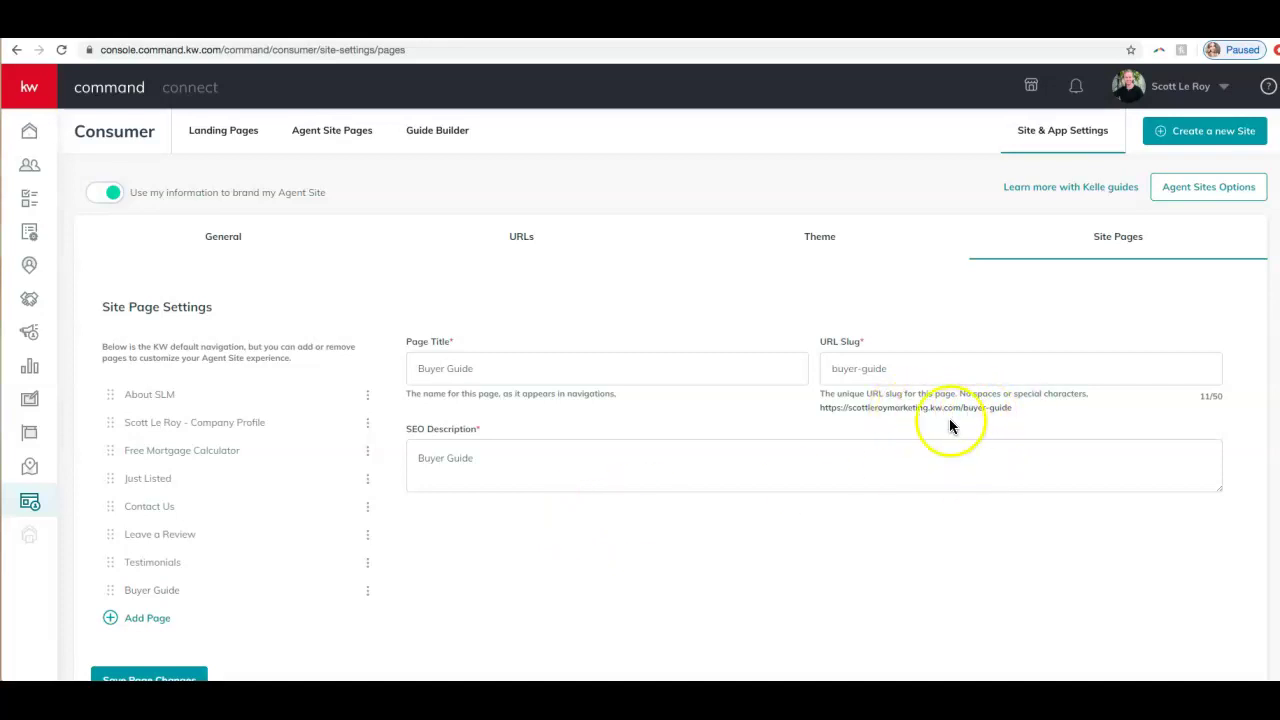
{"action": "scroll", "coordinate": [650, 525], "scroll_direction": "down", "scroll_amount": 1}
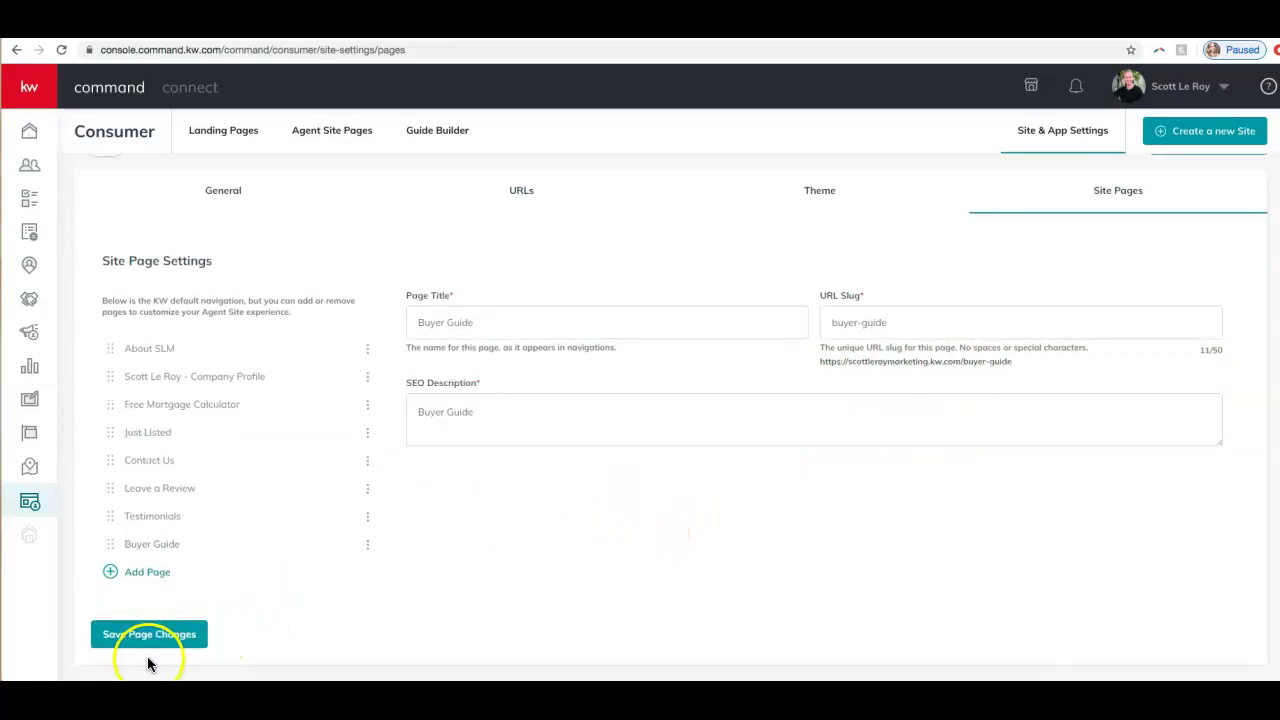
- Save the navigation page, then load the copied agent site URL in the browser's address bar
{"action": "left_click", "coordinate": [177, 631]}
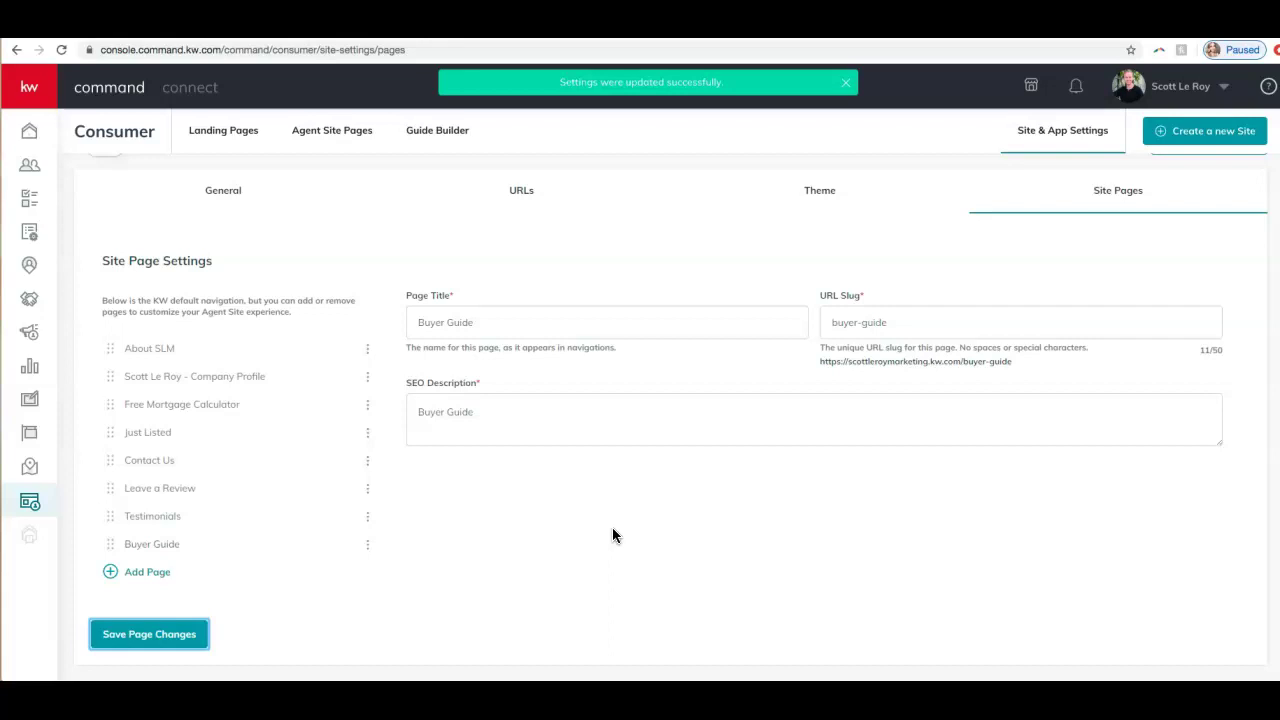
{"action": "left_click", "coordinate": [707, 474]}
{"action": "left_click_drag", "start_coordinate": [819, 361], "coordinate": [960, 361]}
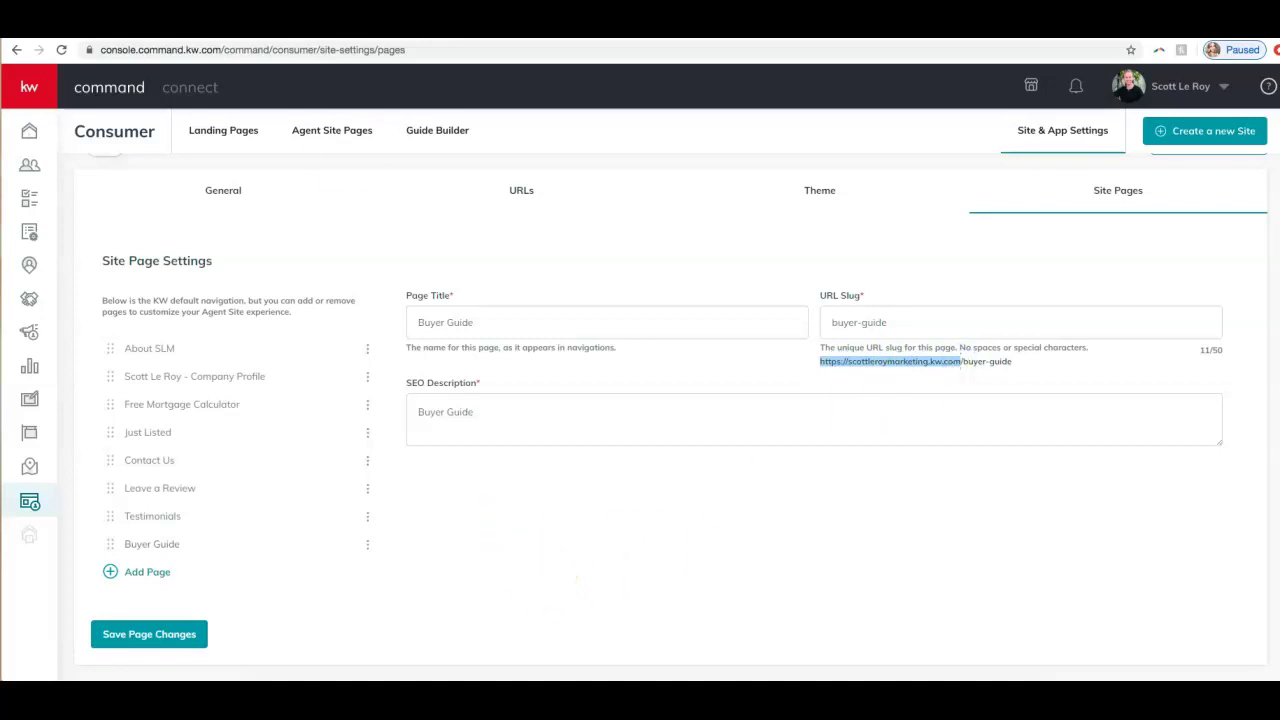
{"action": "key", "text": "super+c"}
{"action": "key", "text": "ctrl+Tab"}
{"action": "left_click", "coordinate": [271, 49]}
{"action": "key", "text": "super+v"}
{"action": "key", "text": "Return"}
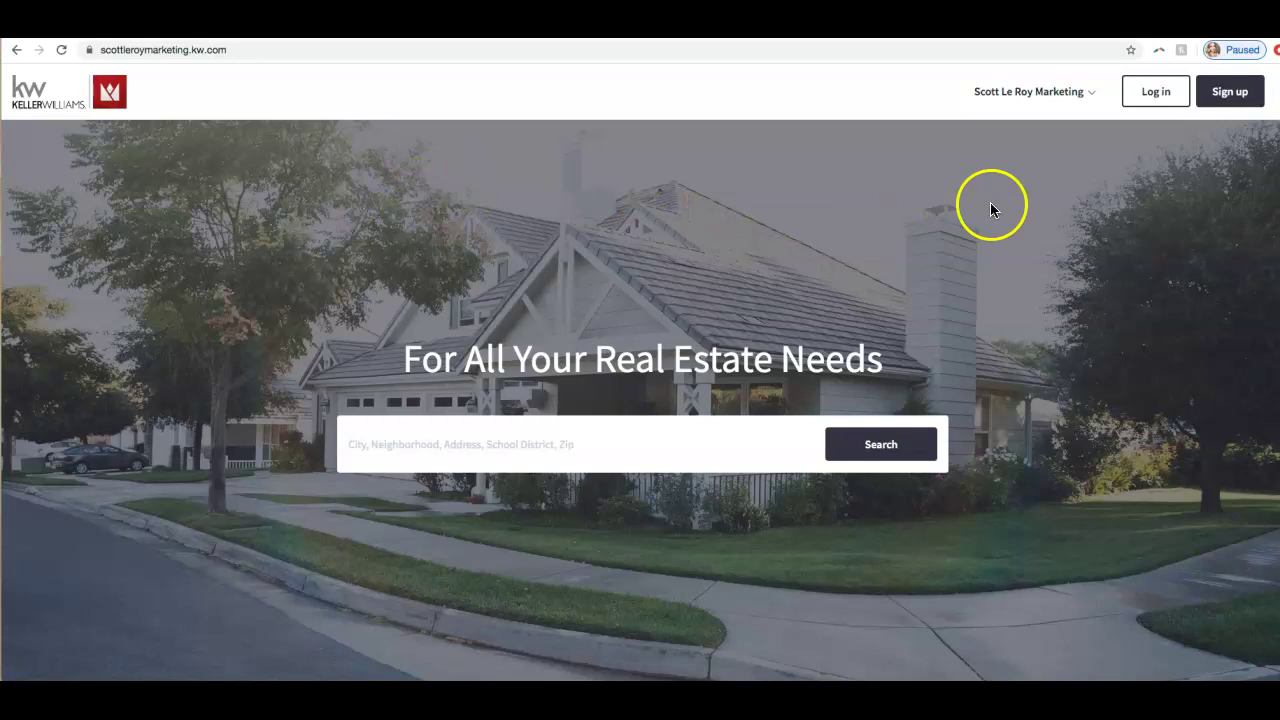
- Go to Buyer Guide from the live site's header menu and scroll through the embedded homeownership PDF
{"action": "left_click", "coordinate": [1052, 99]}
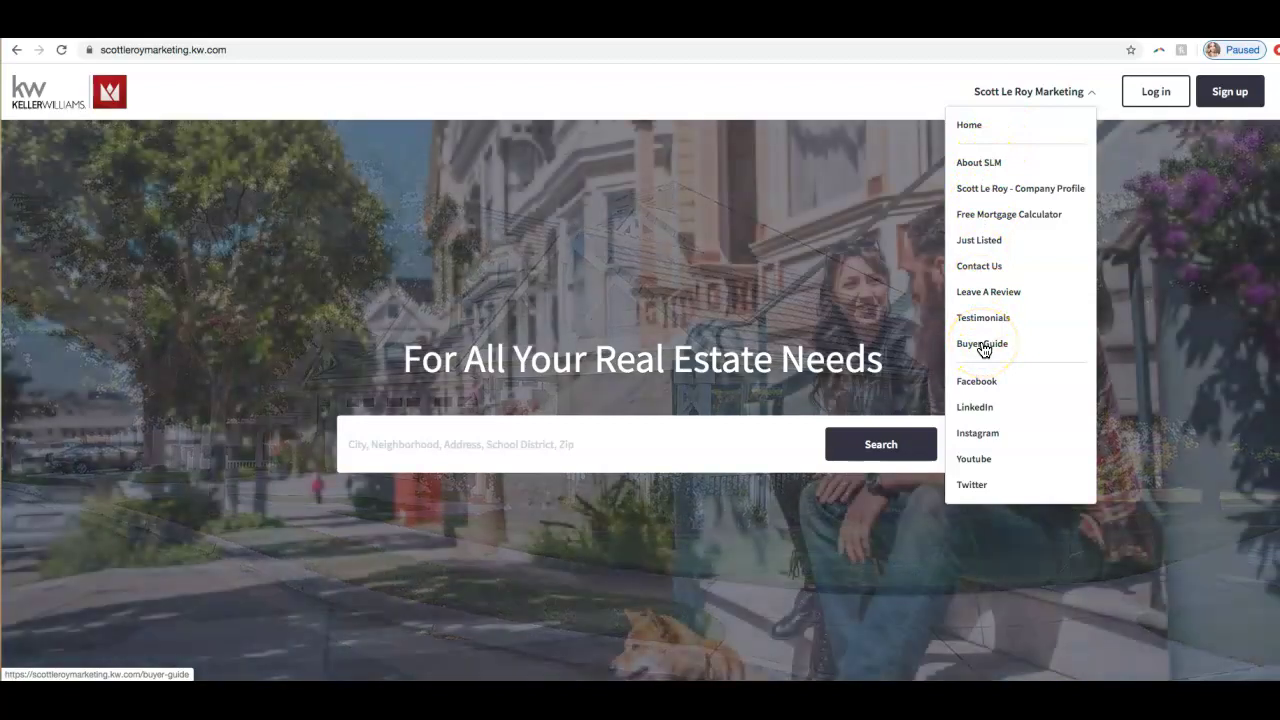
{"action": "left_click", "coordinate": [984, 347]}
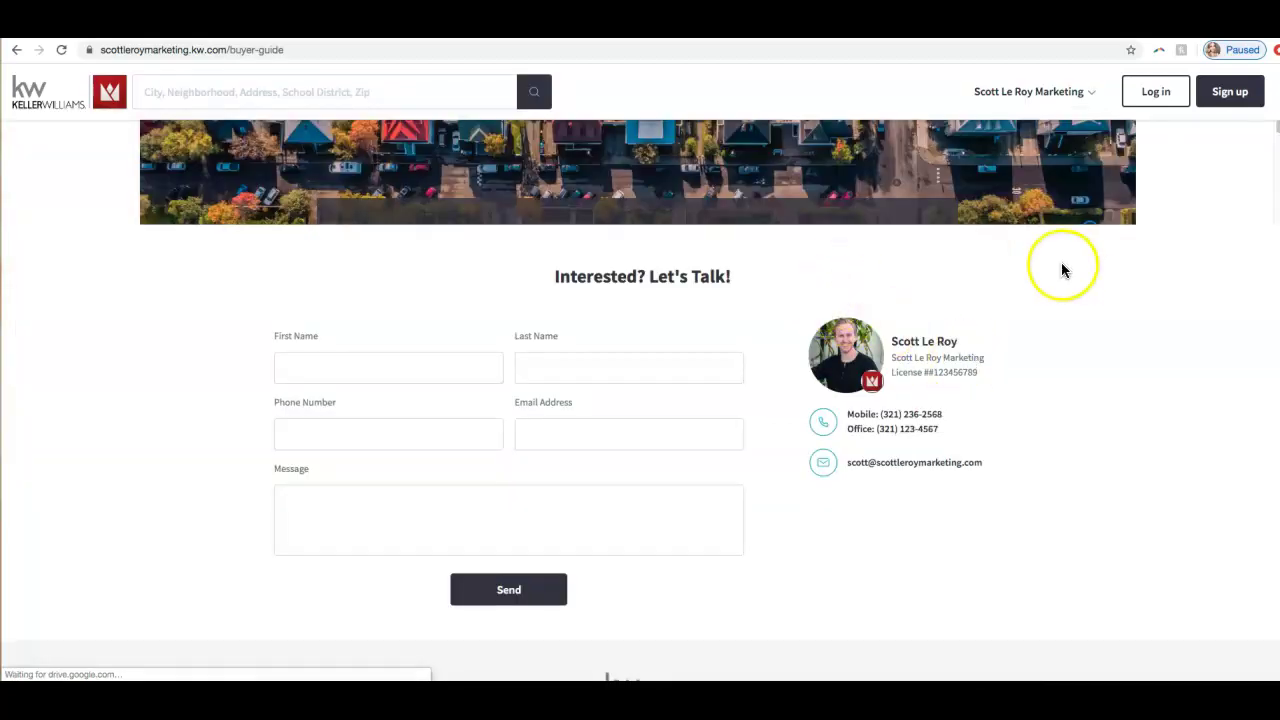
{"action": "scroll", "coordinate": [1046, 258], "scroll_direction": "down", "scroll_amount": 1}
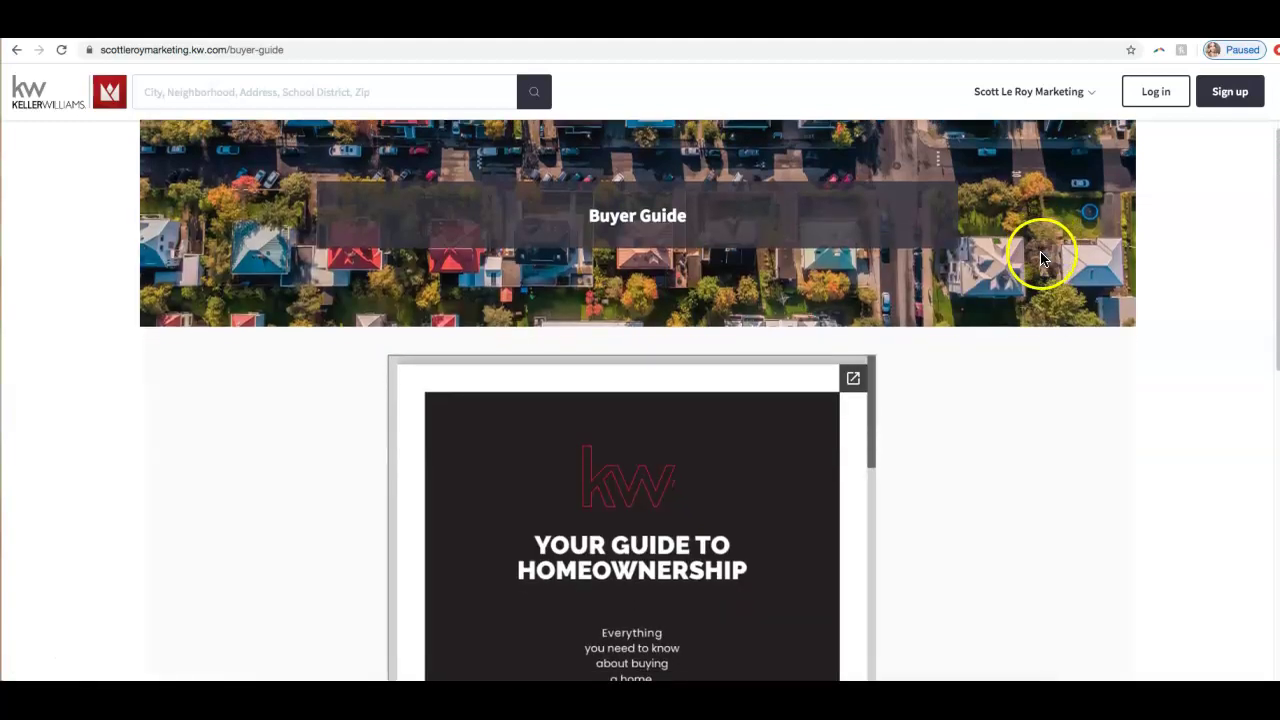
{"action": "scroll", "coordinate": [851, 326], "scroll_direction": "down", "scroll_amount": 2}
{"action": "scroll", "coordinate": [677, 323], "scroll_direction": "down", "scroll_amount": 6}
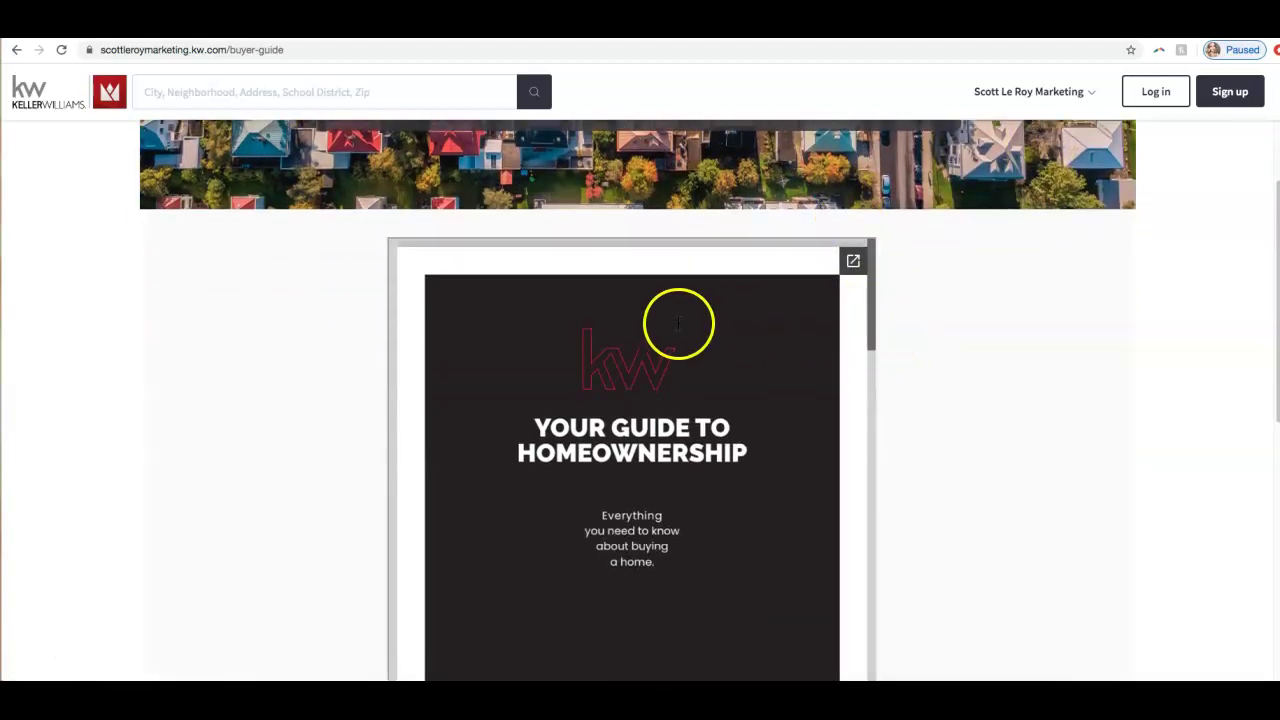
{"action": "scroll", "coordinate": [681, 327], "scroll_direction": "down", "scroll_amount": 10}
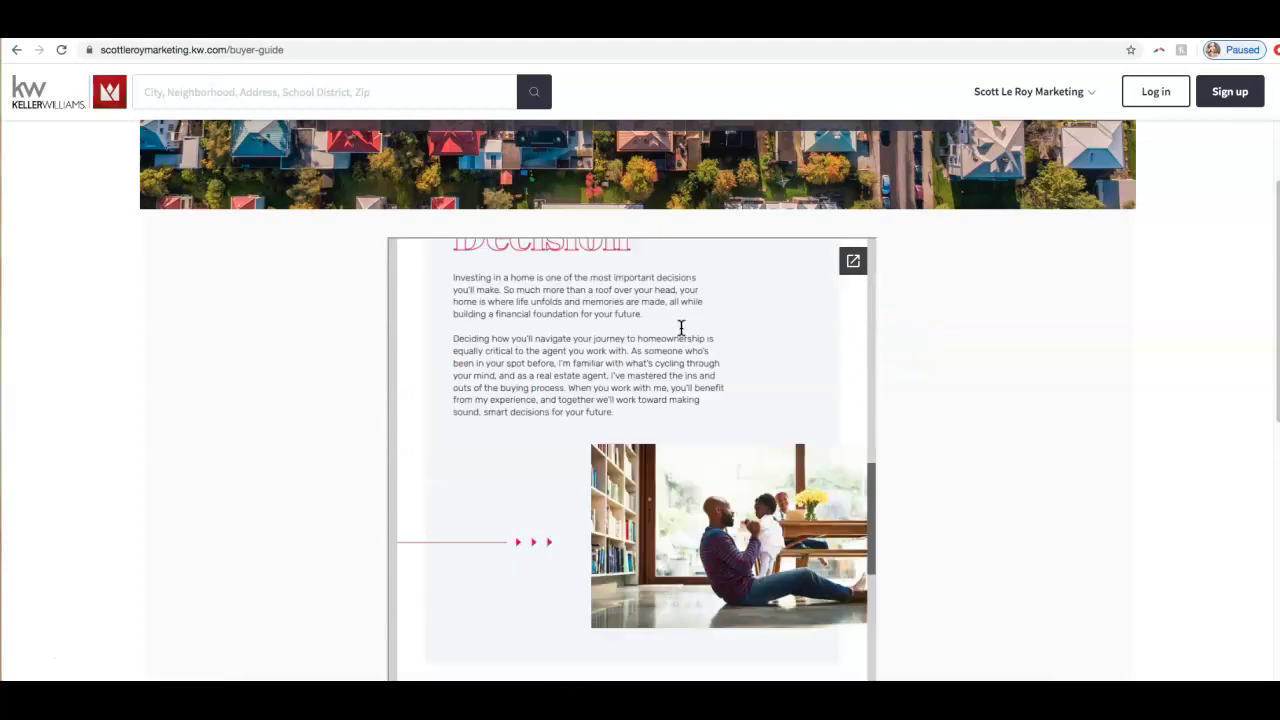
{"action": "scroll", "coordinate": [671, 328], "scroll_direction": "down", "scroll_amount": 10}
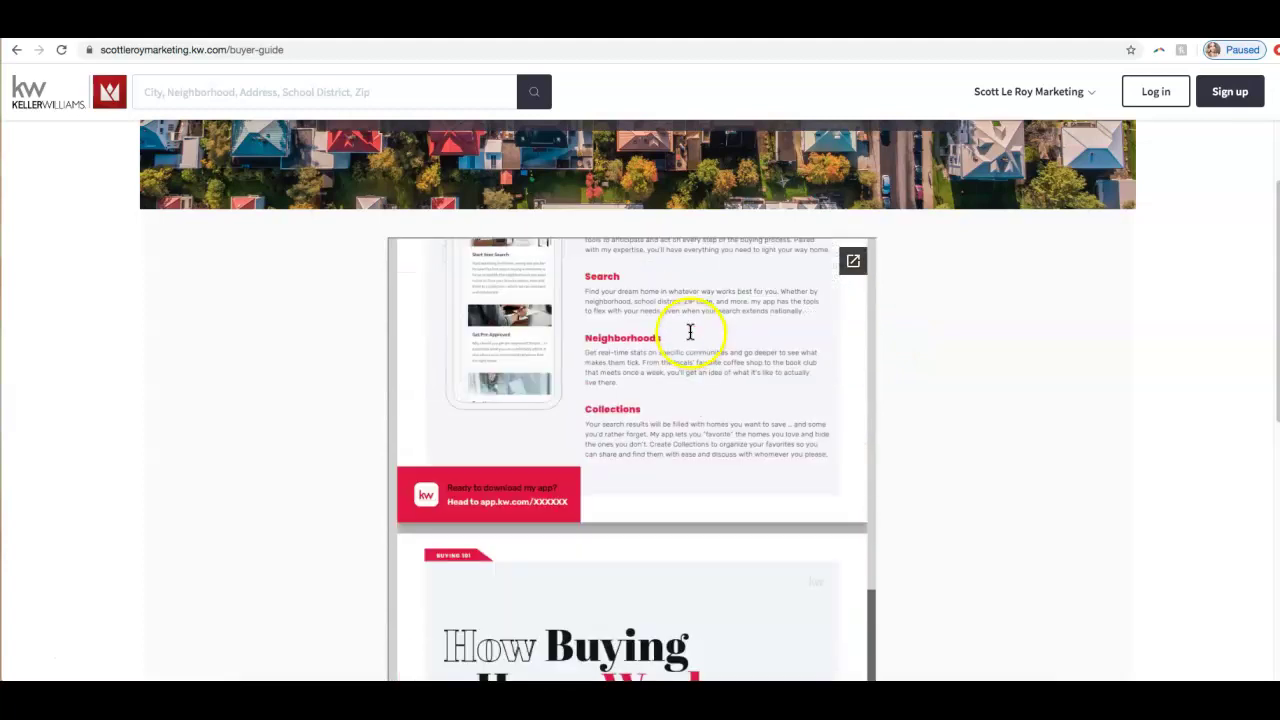
{"action": "scroll", "coordinate": [1006, 355], "scroll_direction": "down", "scroll_amount": 1}
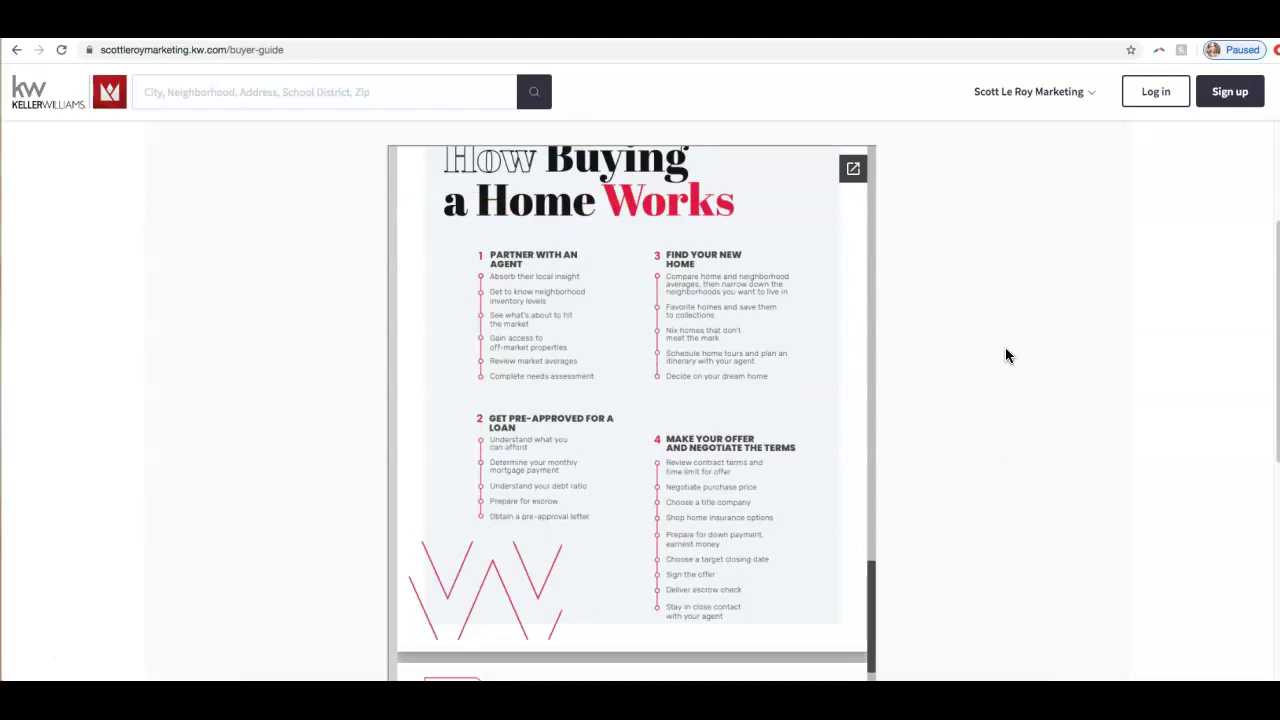
{"action": "left_click", "coordinate": [32, 659]}
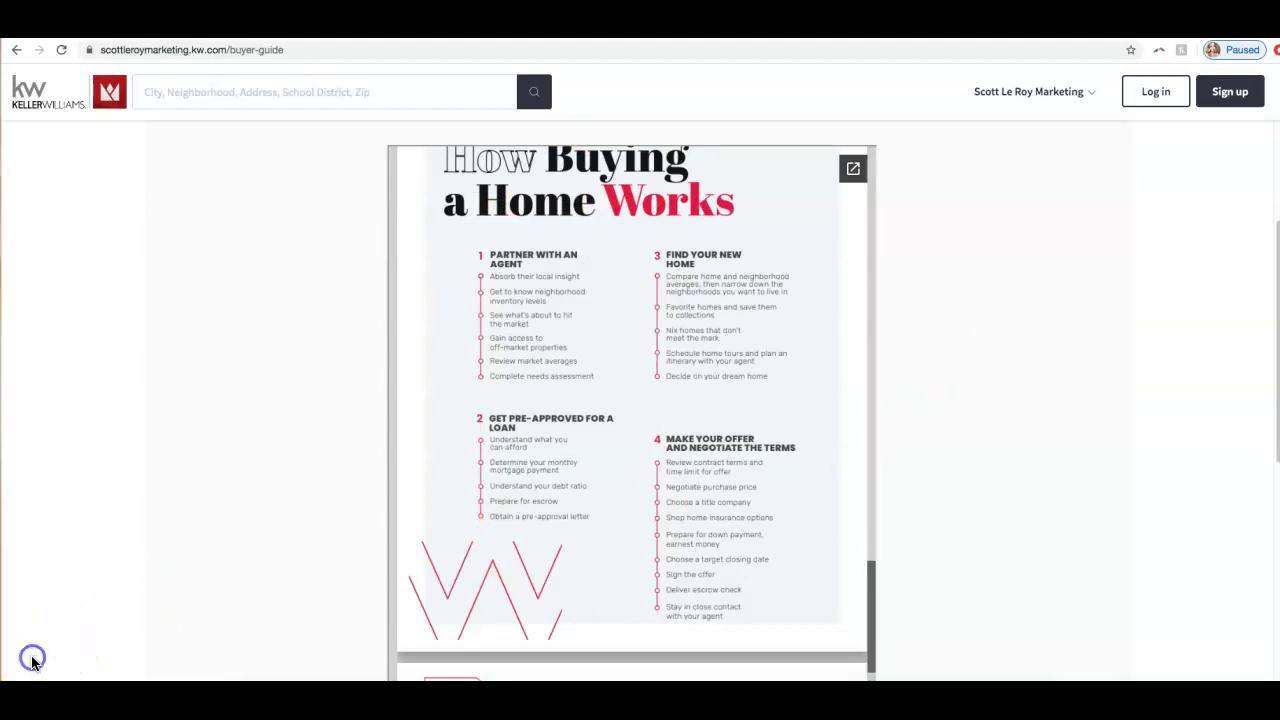